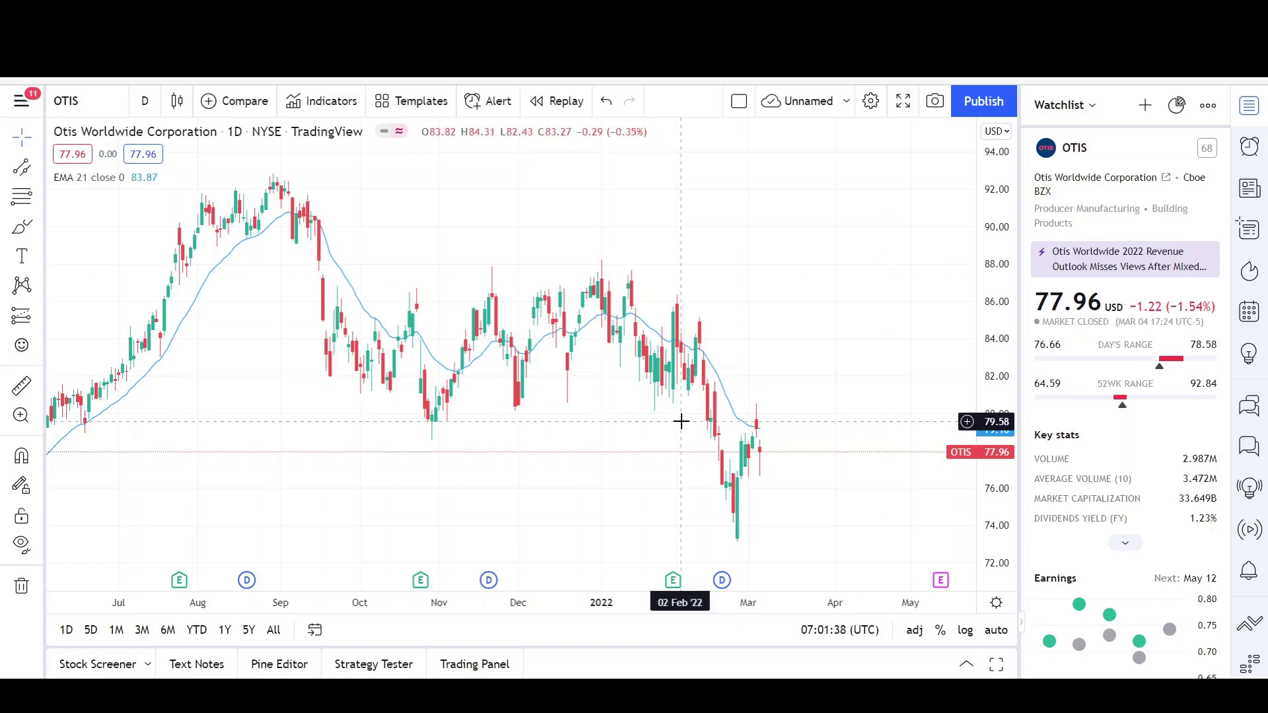
Draw a rising parallel channel around the uptrend from 12 Feb '21 at about 61.55 to 06 Oct '21 at about 92.85.
scroll(680, 418, down, 5)
drag(976, 276, 919, 416)
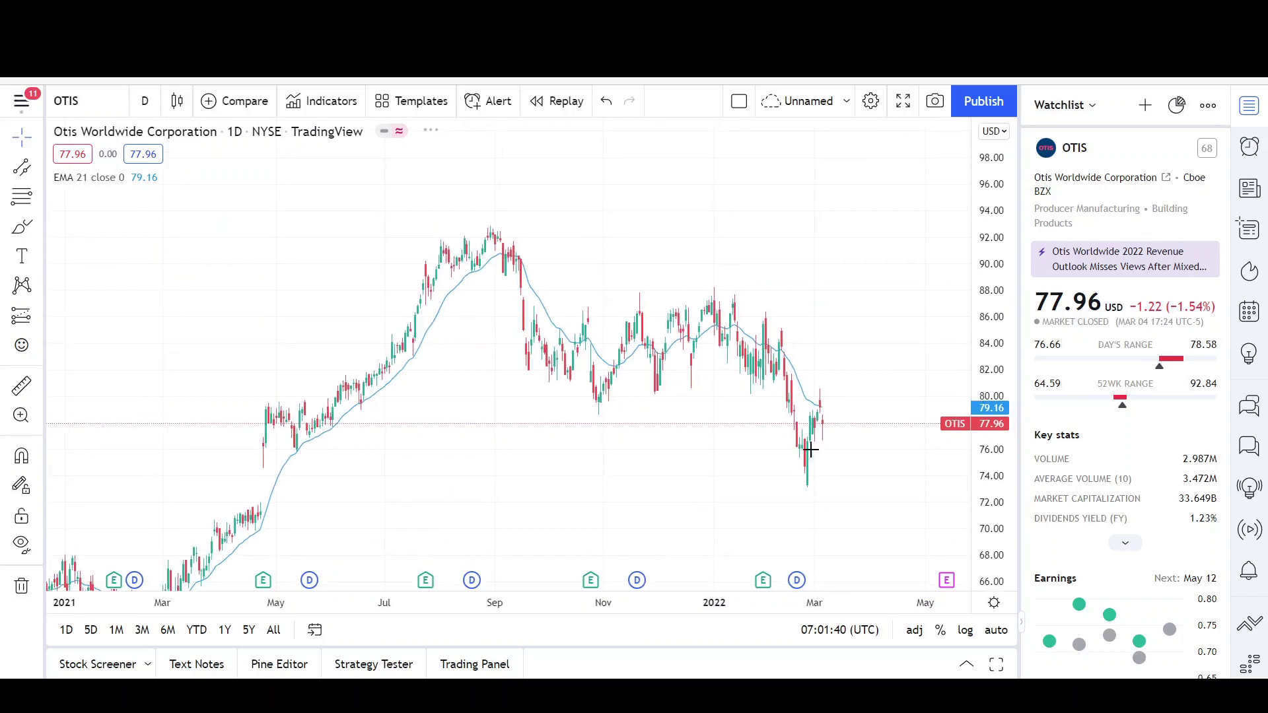
drag(608, 467, 653, 331)
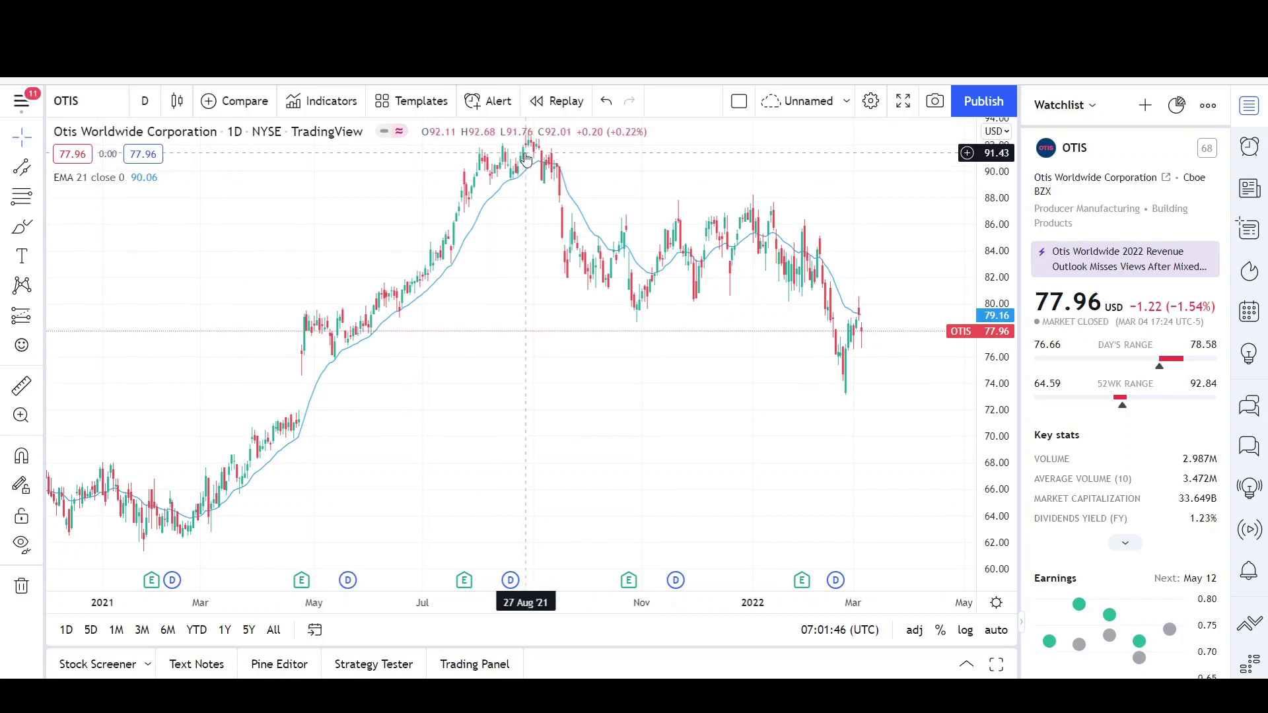
drag(994, 189, 1004, 241)
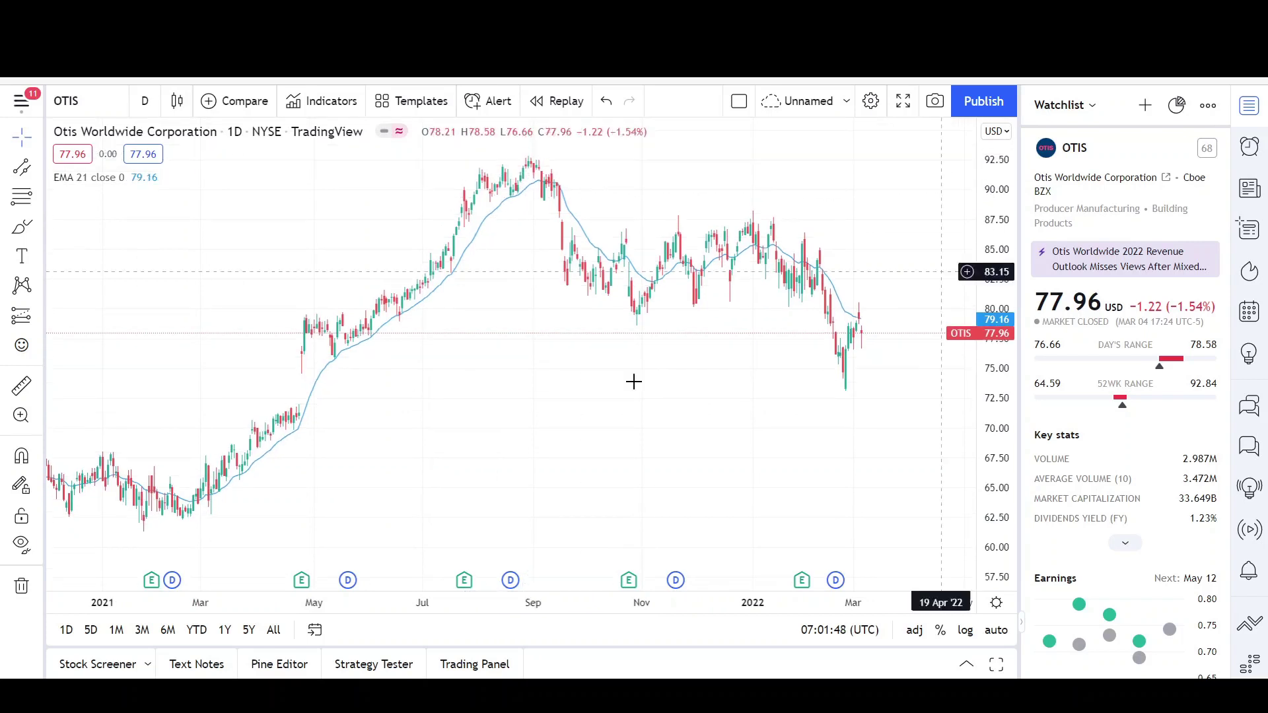
click(19, 179)
click(175, 529)
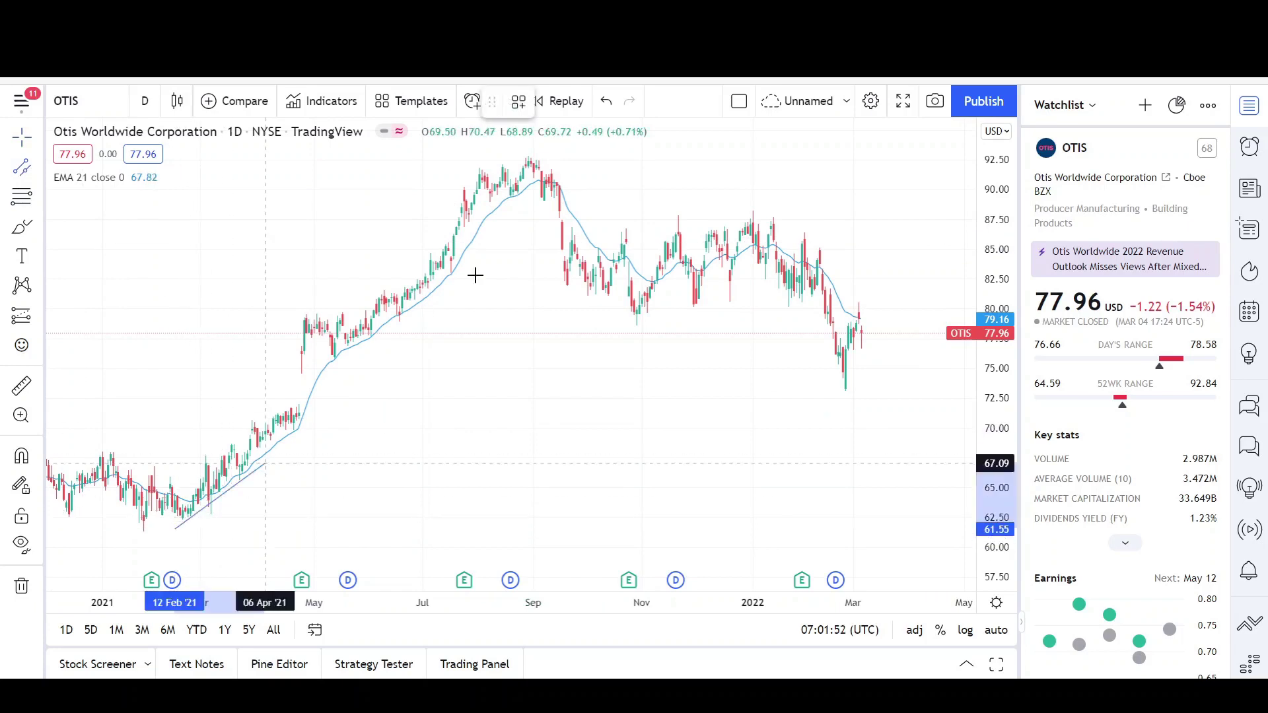
click(621, 142)
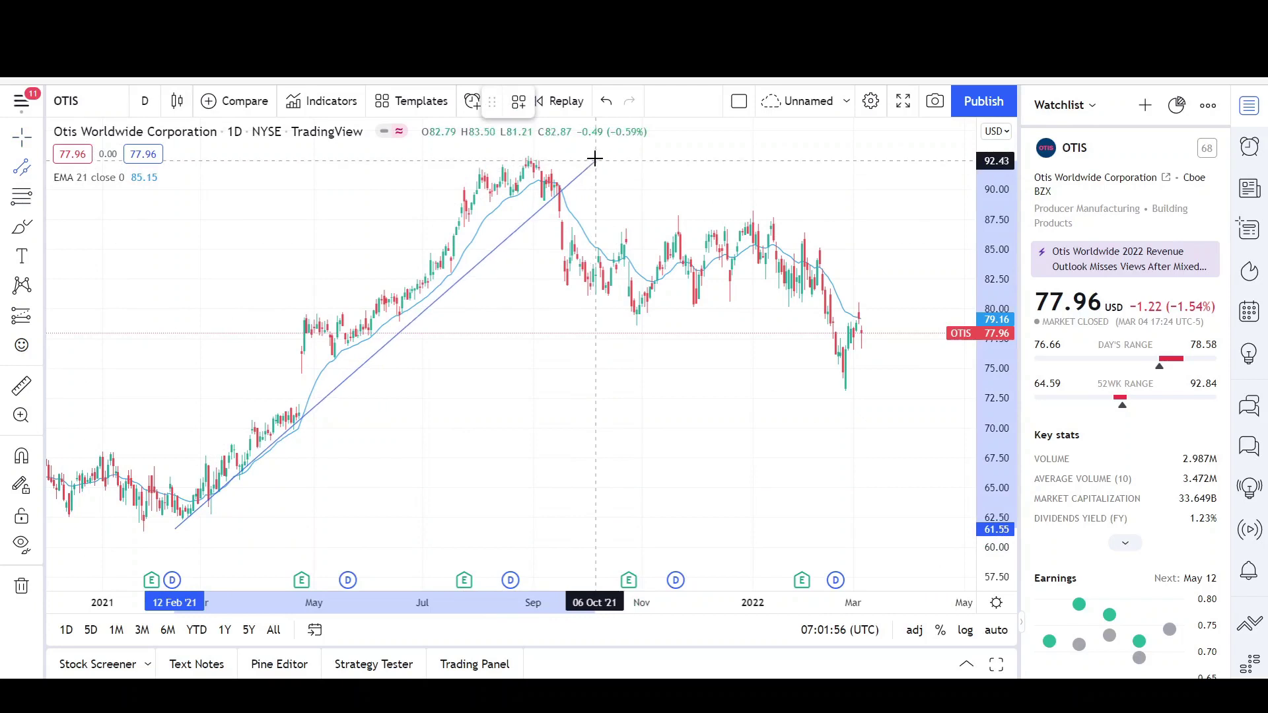
click(596, 156)
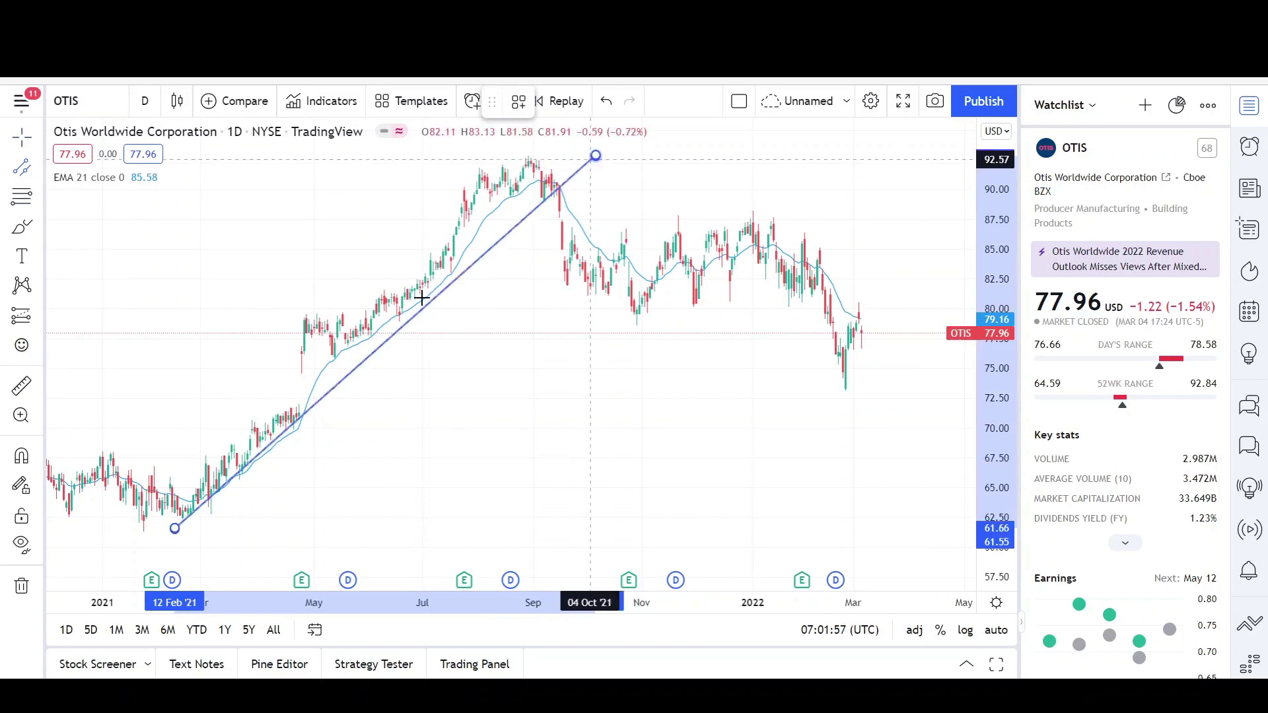
click(310, 313)
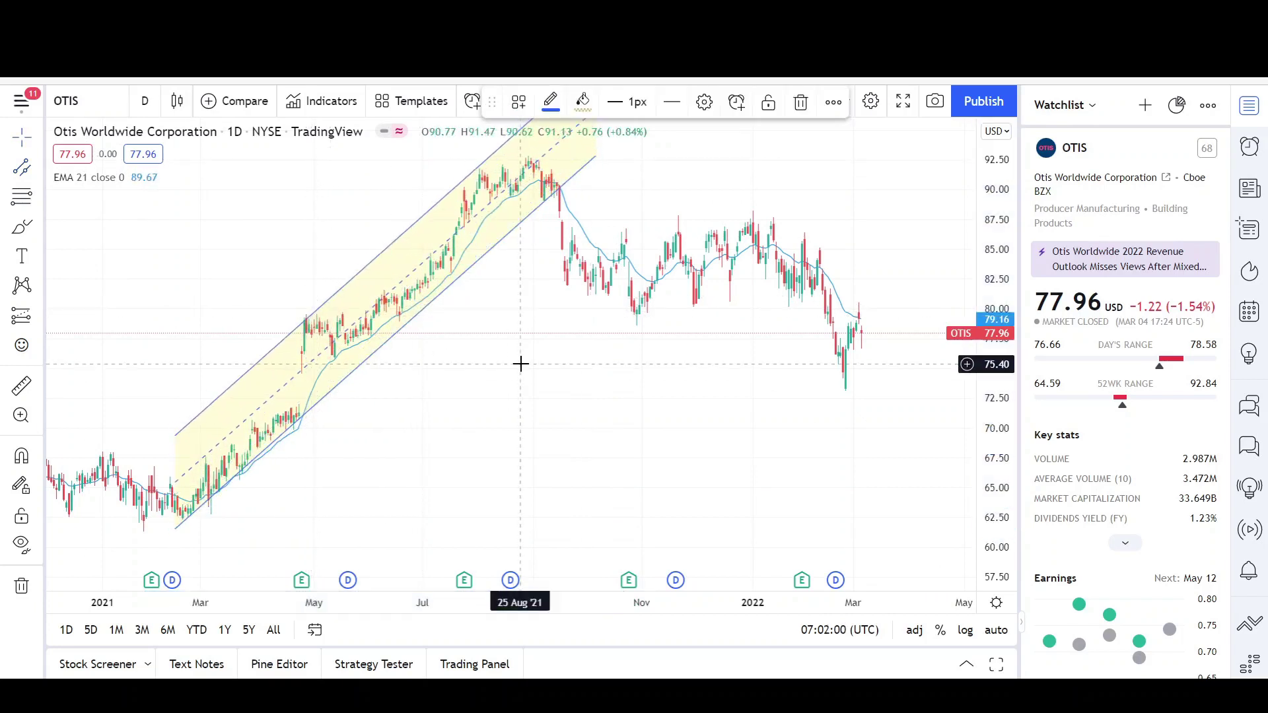
Circle the rising channel's upper line above the early September 2021 peak with a red brush stroke.
scroll(518, 362, up, 2)
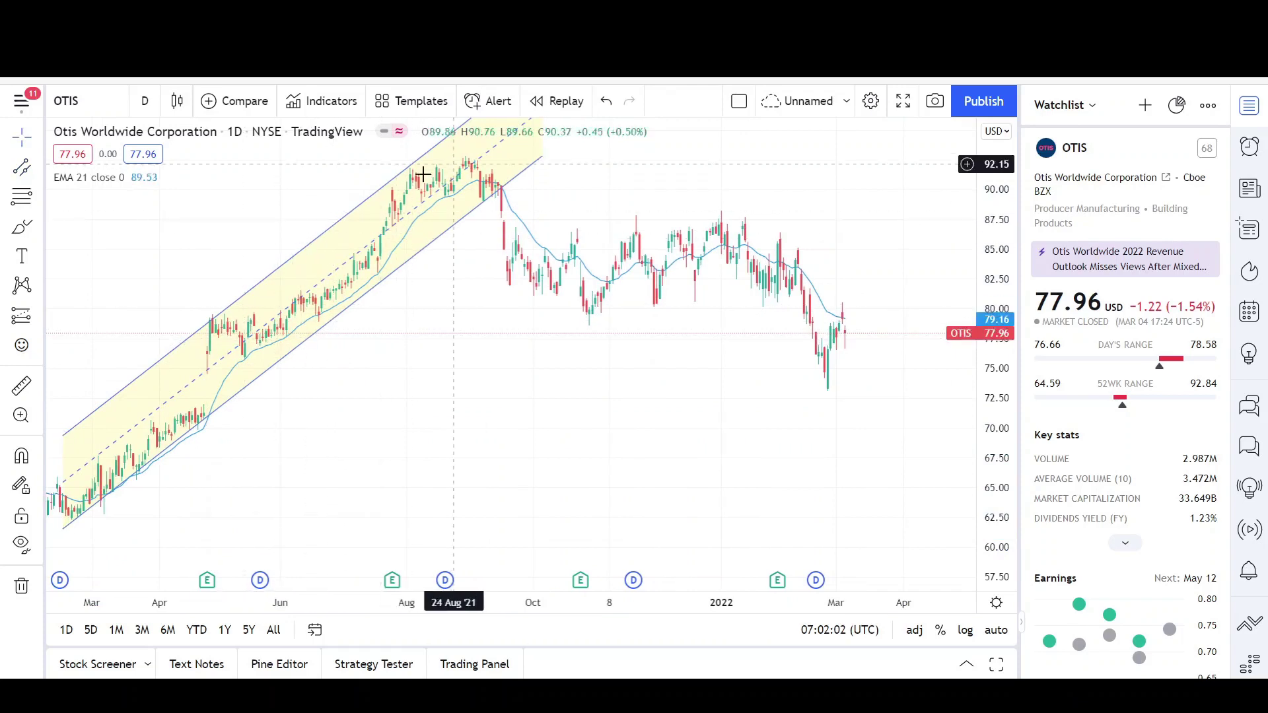
scroll(492, 318, down, 3)
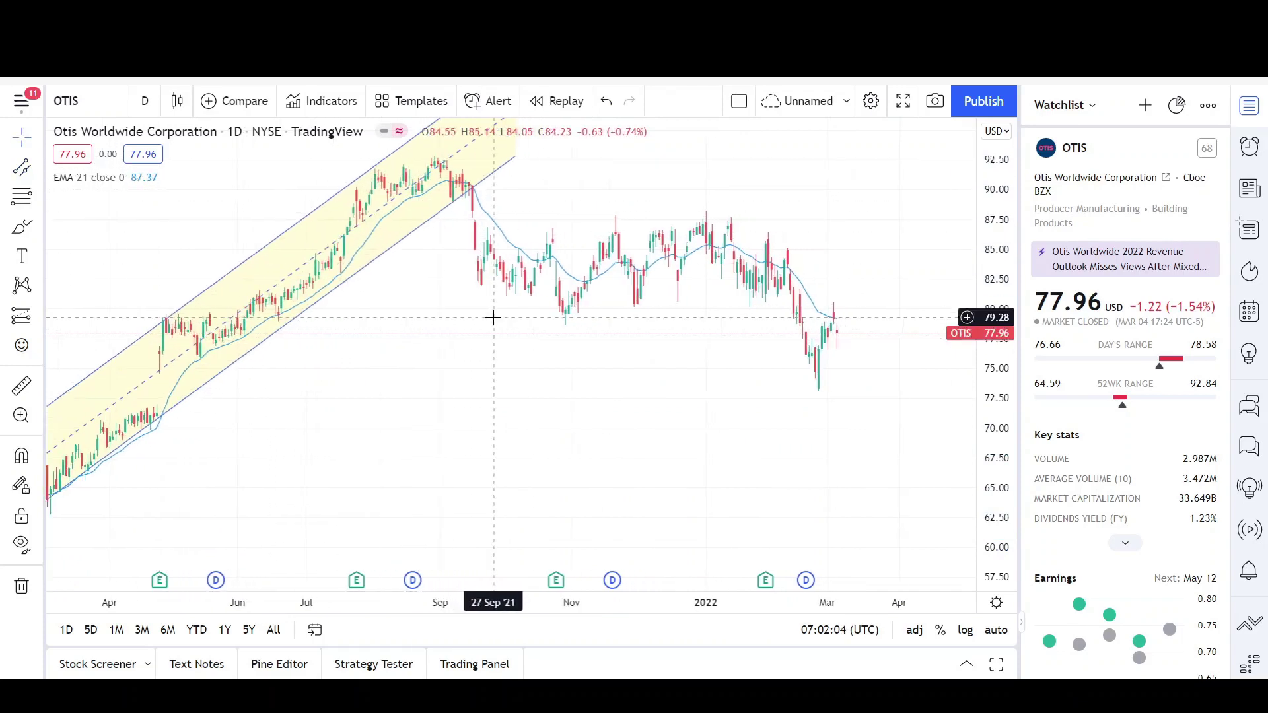
drag(1008, 210, 1019, 345)
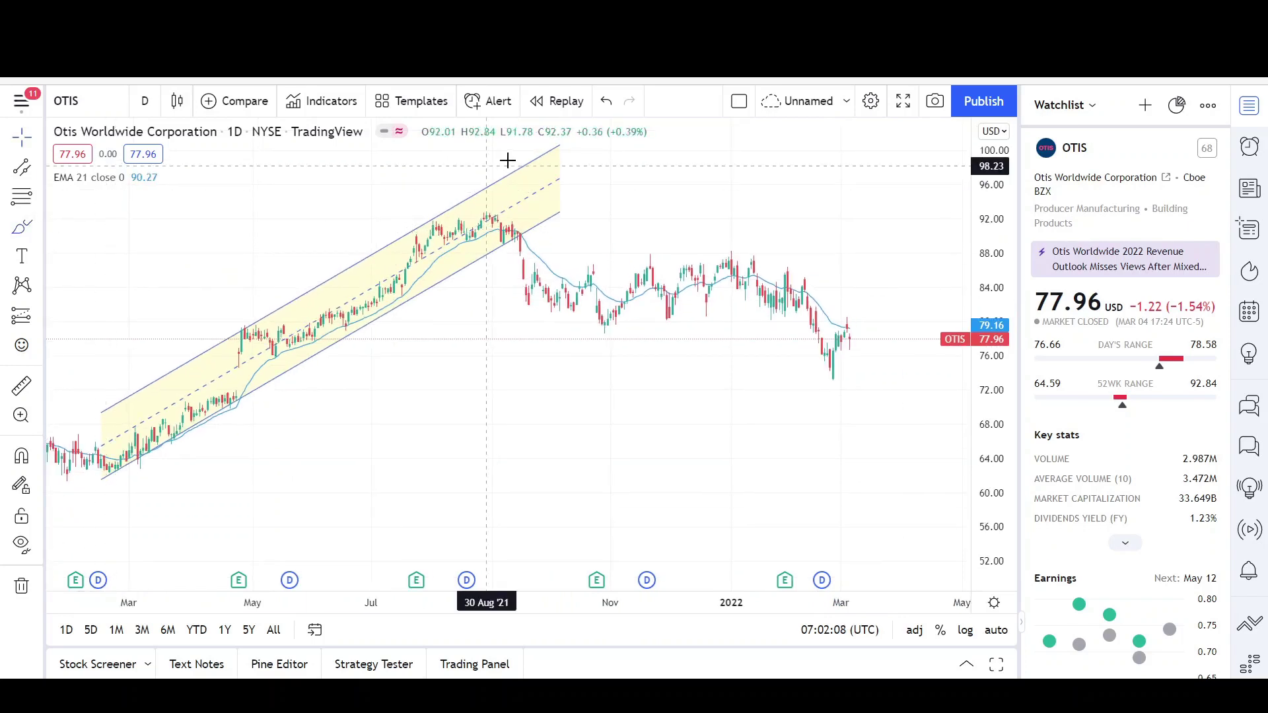
drag(481, 185, 484, 179)
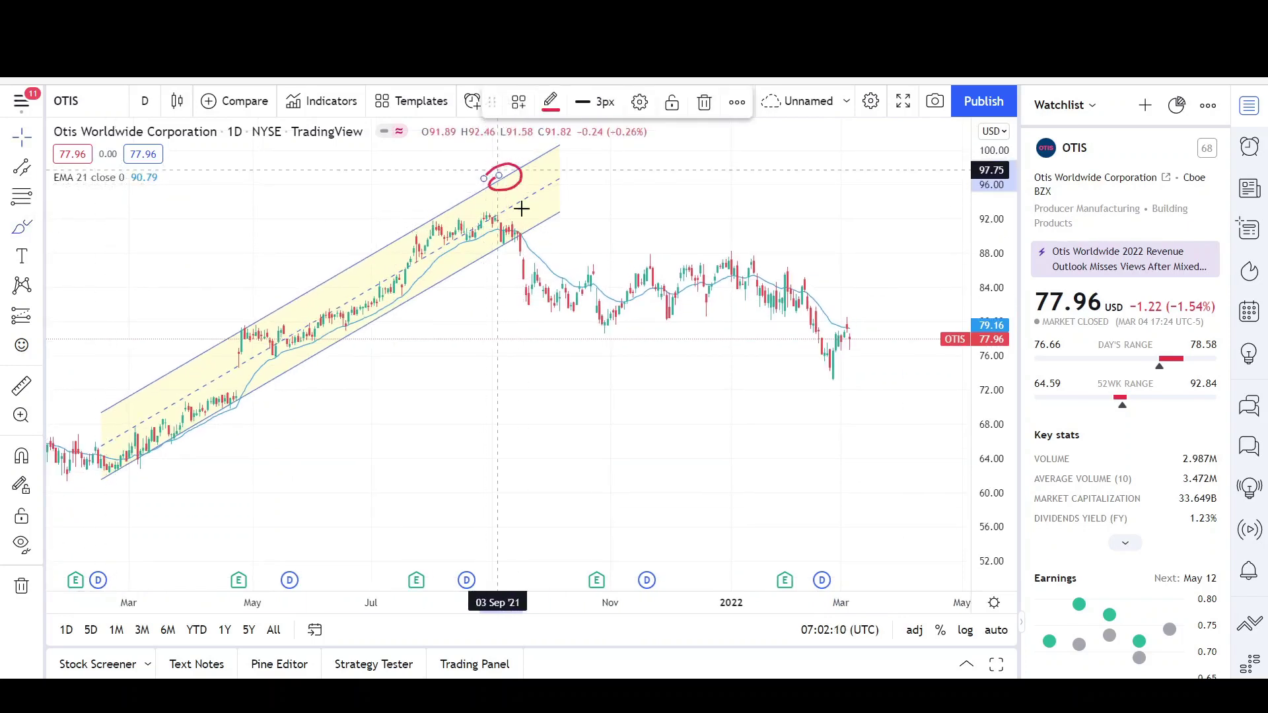
Draw an arrow down the decline from 27 Aug '21 to 21 Oct '21 and move it onto the January–February 2022 decline.
scroll(526, 218, up, 2)
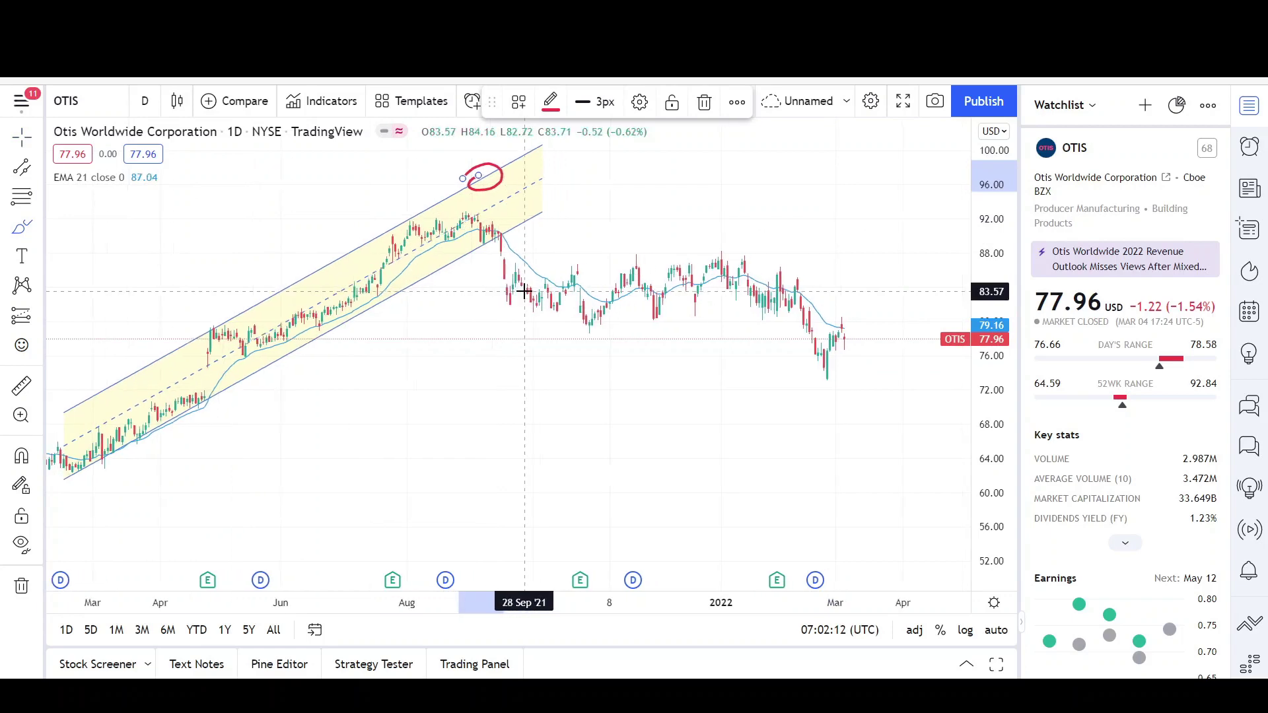
scroll(982, 289, up, 1)
drag(982, 240, 981, 179)
drag(574, 607, 584, 607)
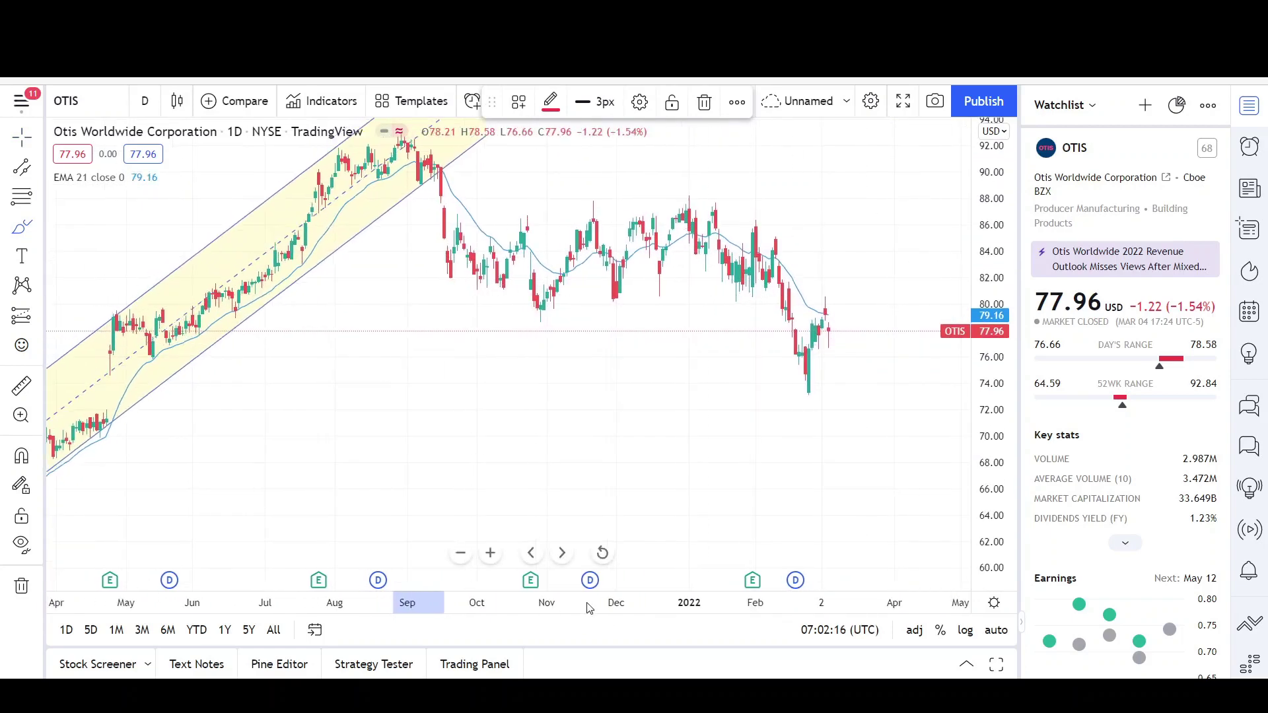
drag(986, 325, 985, 366)
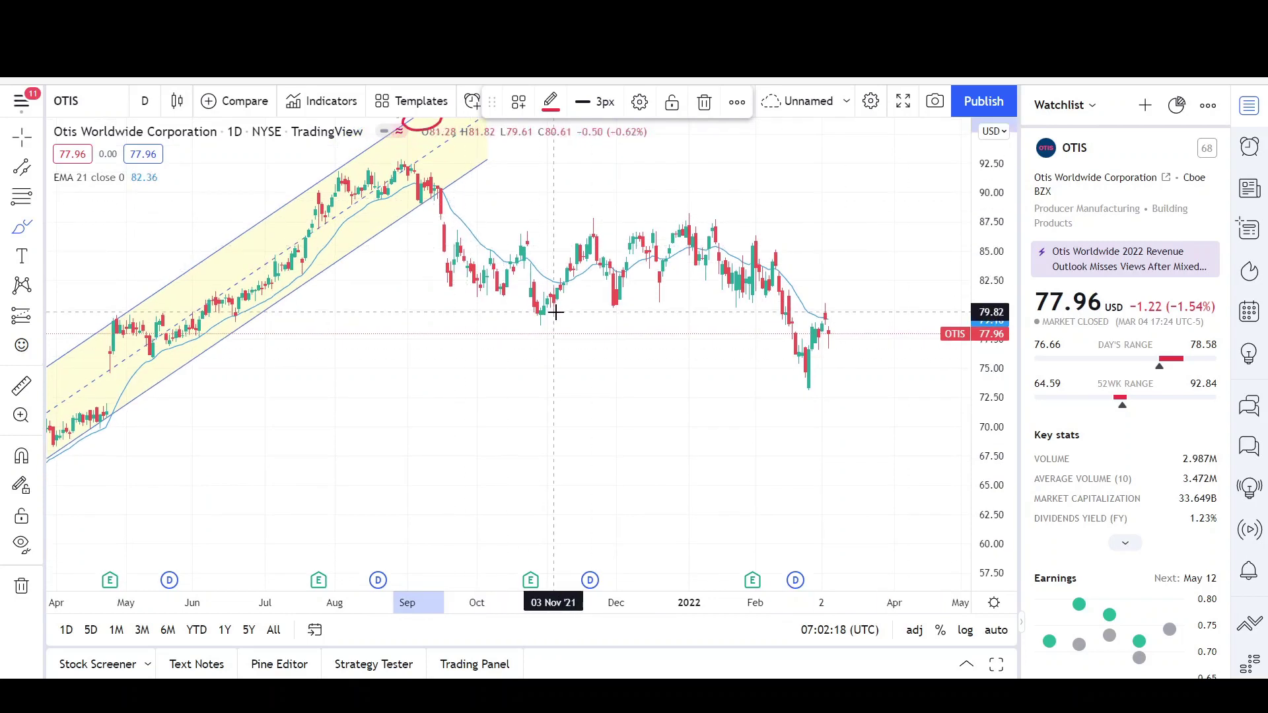
drag(979, 227, 979, 248)
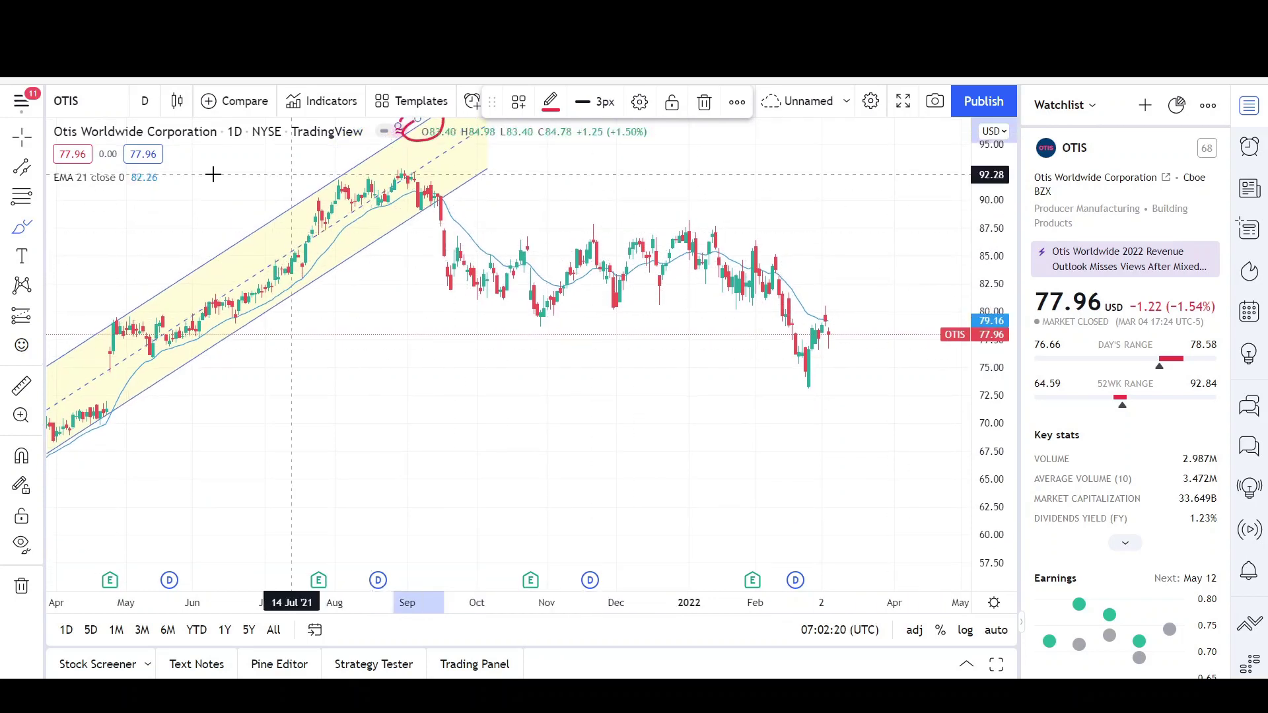
click(38, 167)
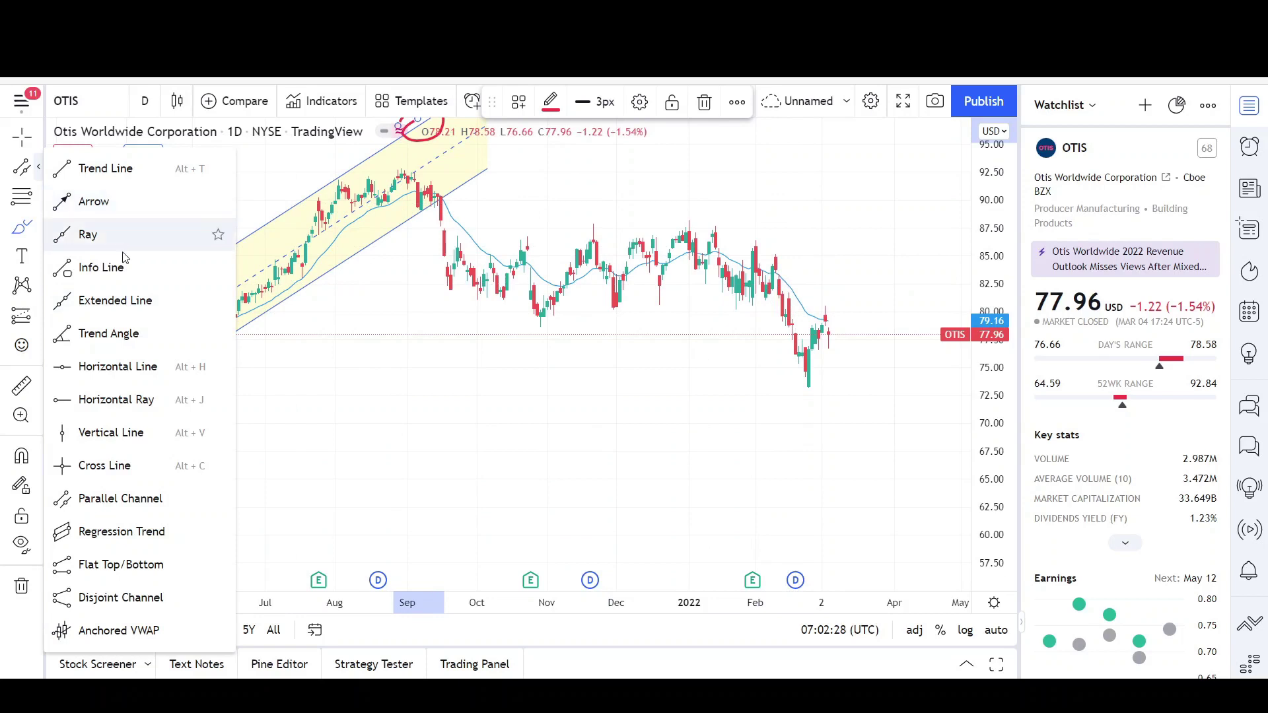
click(95, 213)
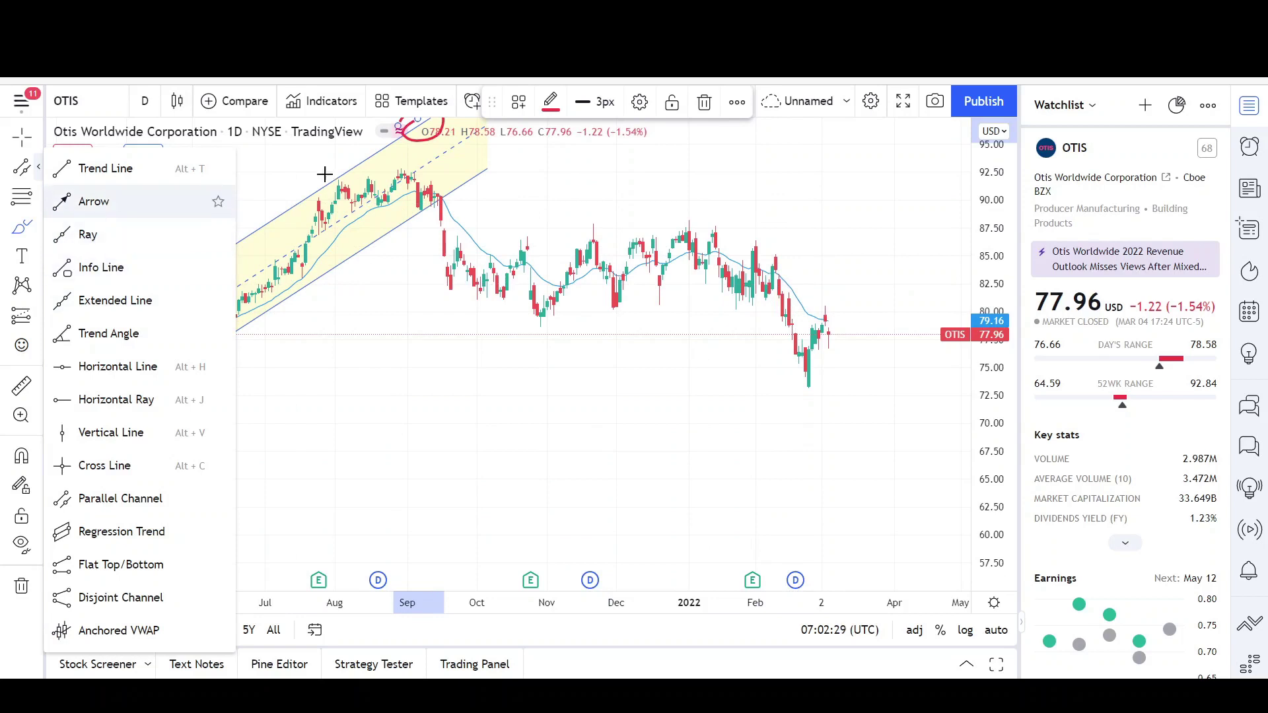
click(397, 170)
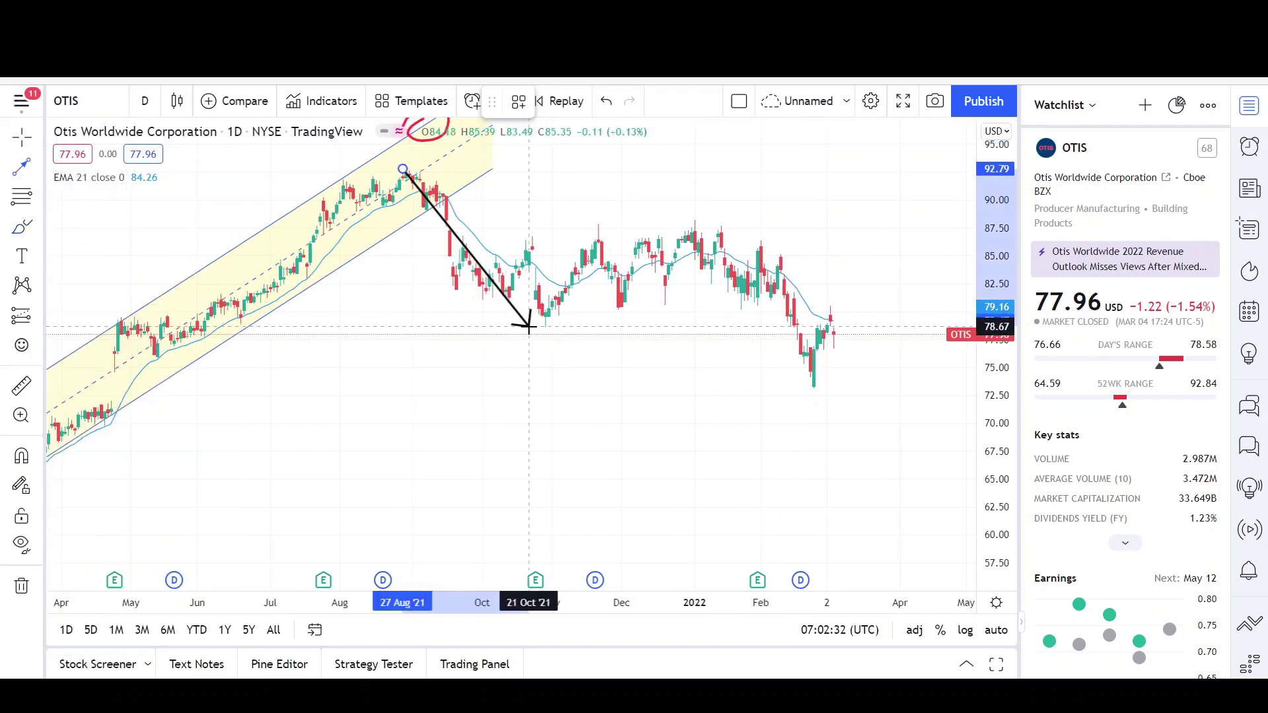
click(529, 329)
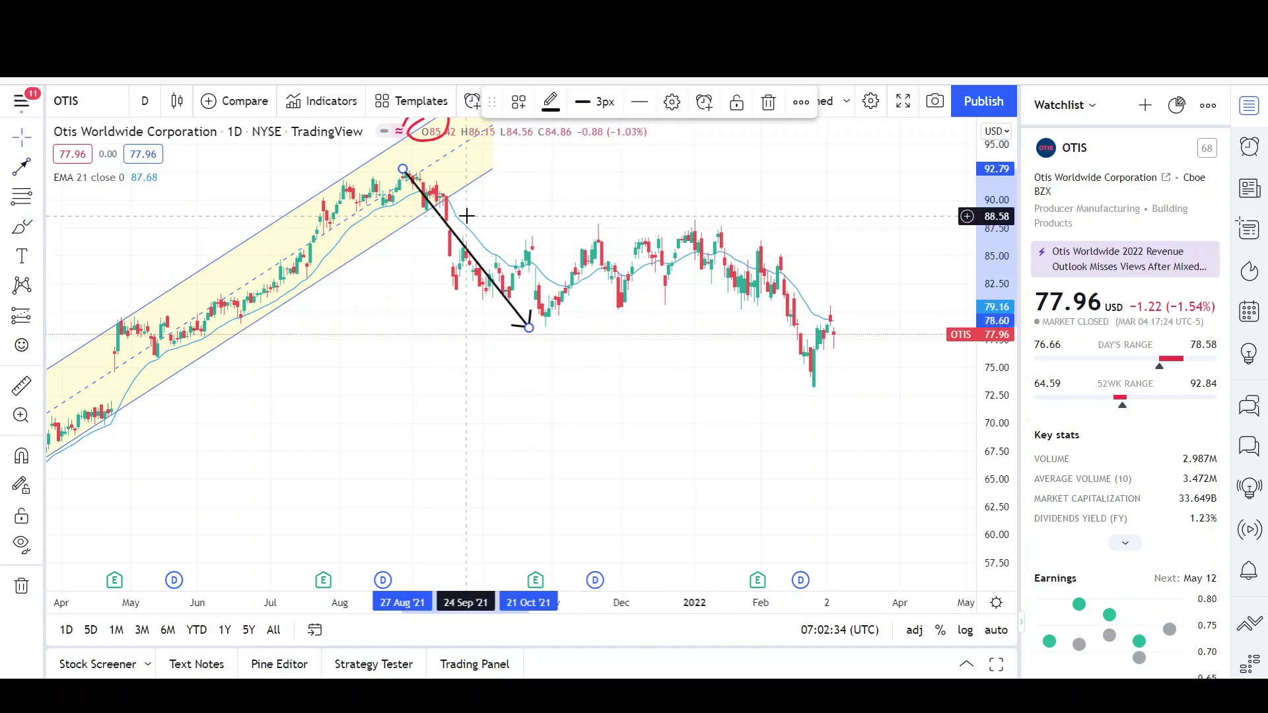
drag(454, 238, 746, 292)
click(708, 359)
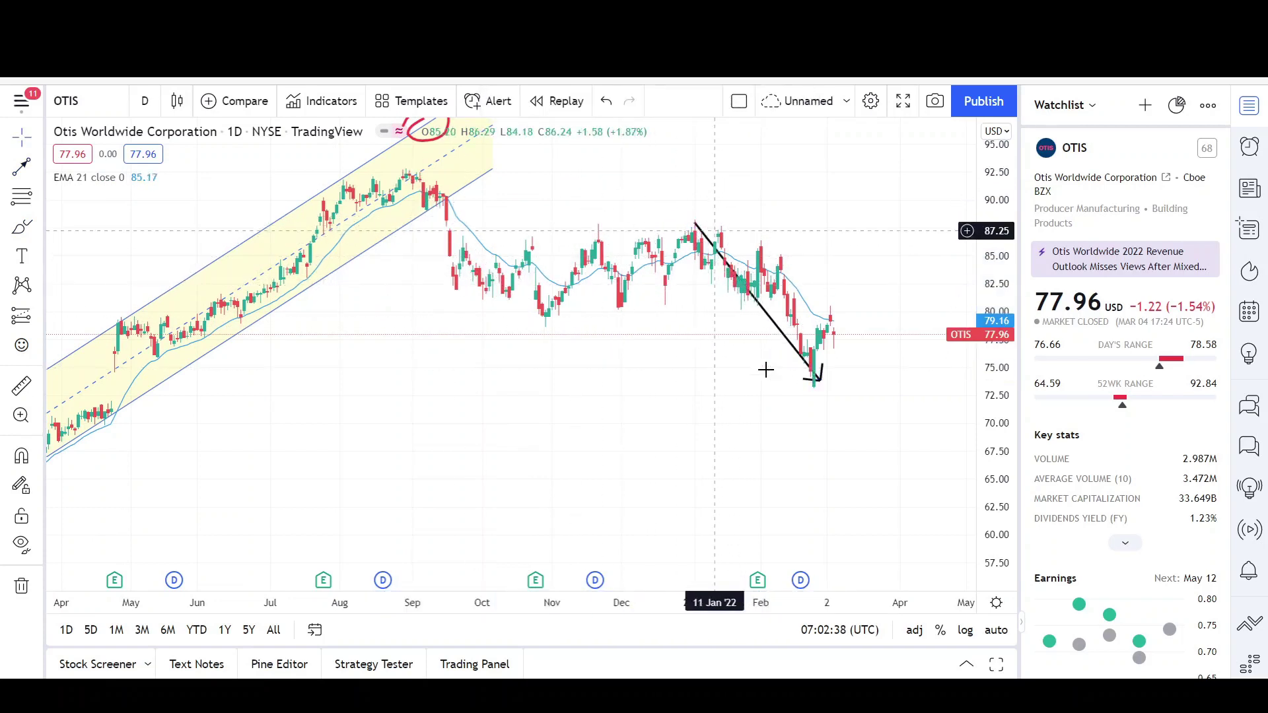
Draw a horizontal parallel channel from 16 Aug '21 to 11 Mar '22 between about 87.2 and 79.5, and fill it orange.
scroll(800, 414, up, 3)
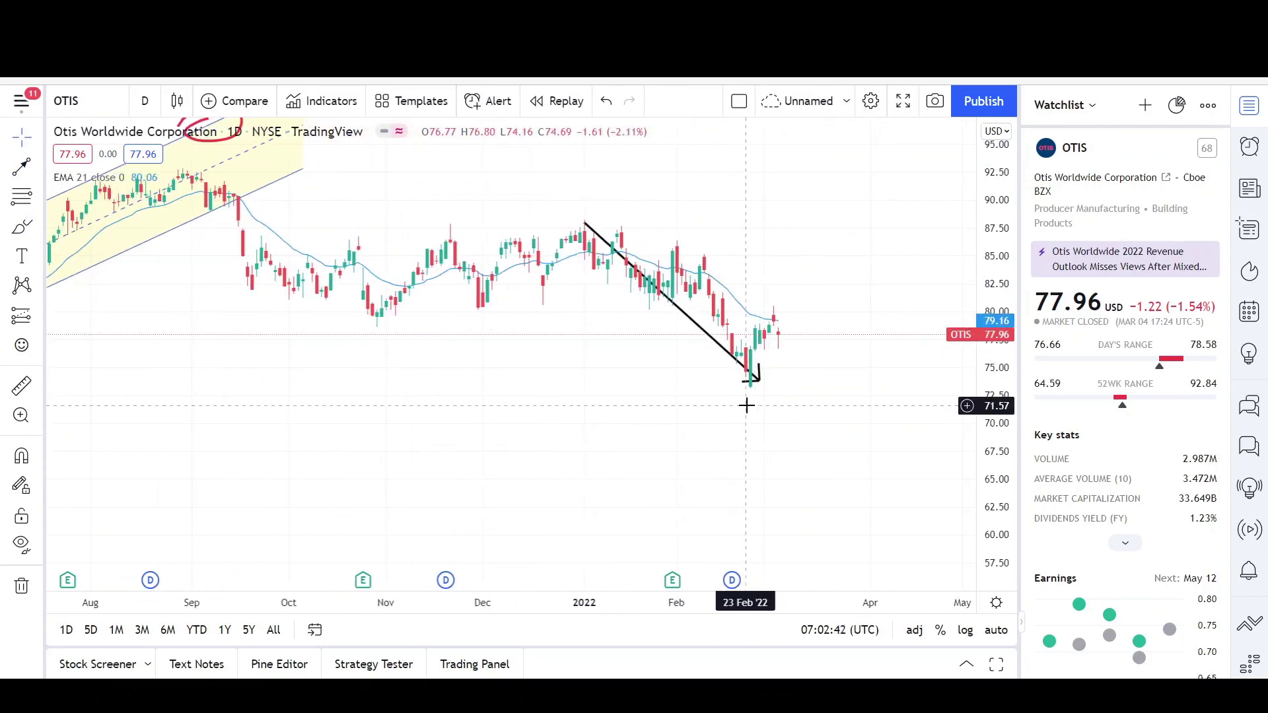
scroll(746, 405, down, 2)
scroll(331, 355, down, 1)
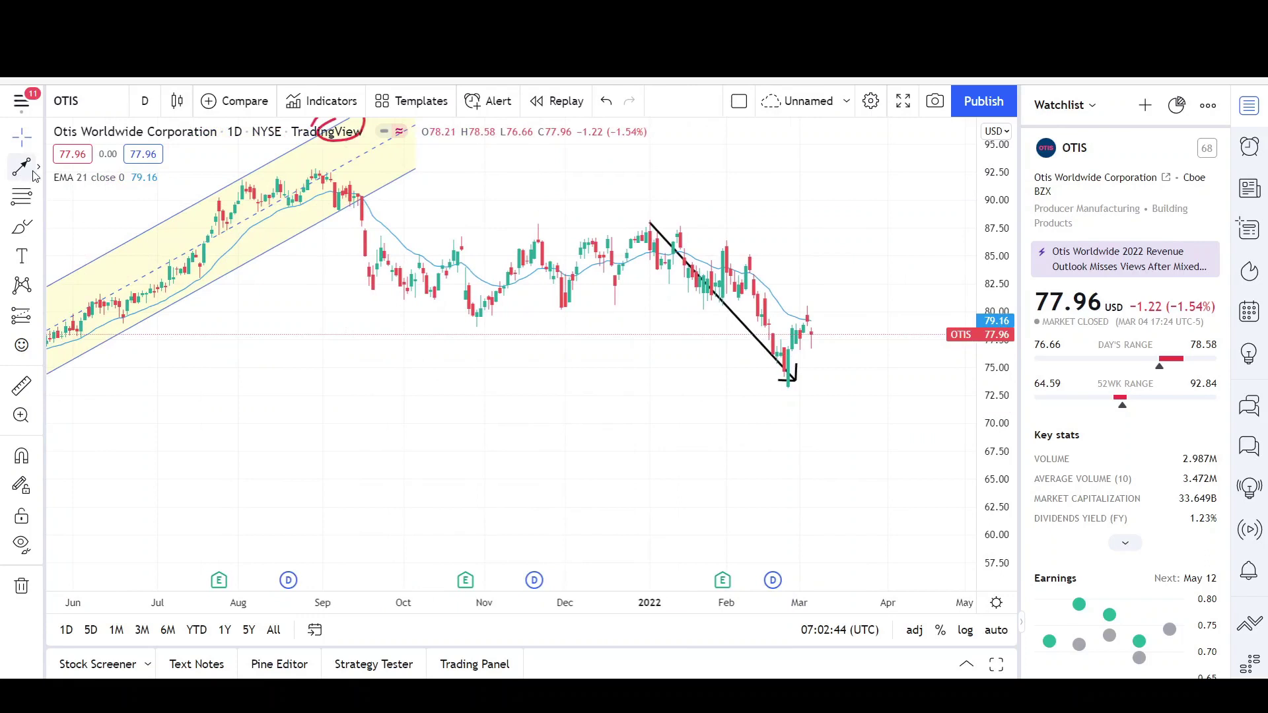
click(38, 168)
click(94, 496)
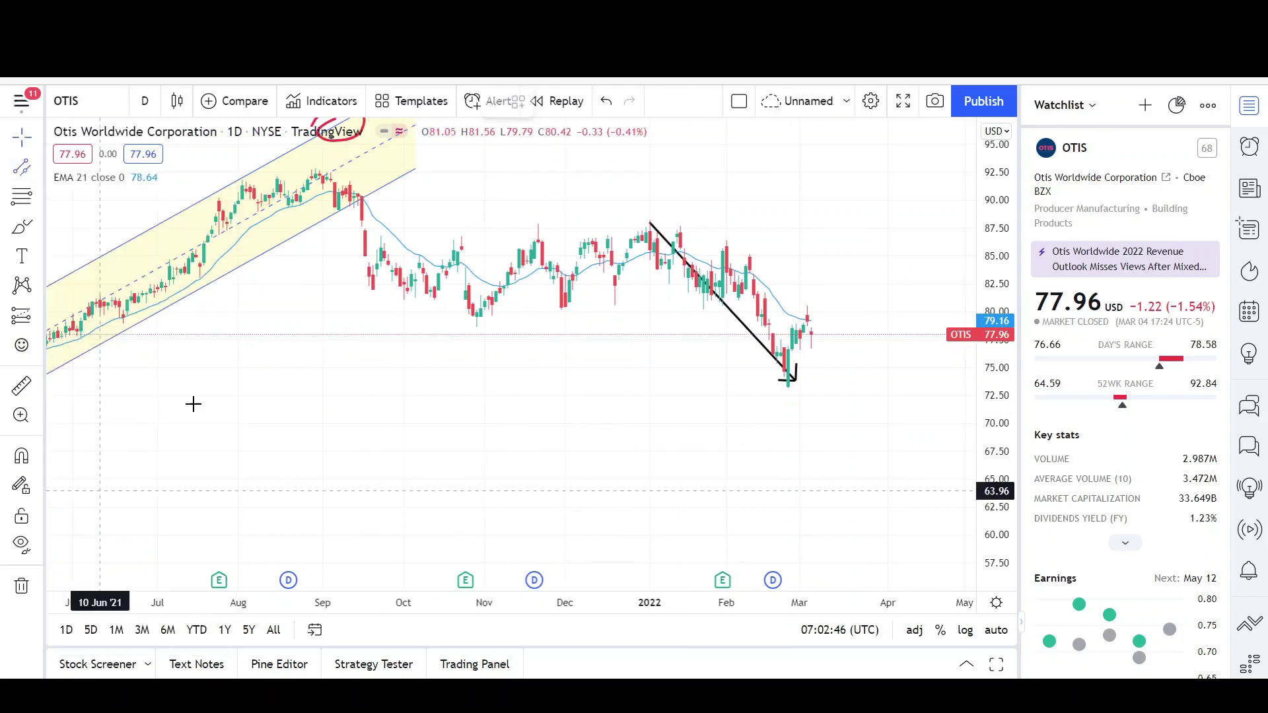
click(275, 231)
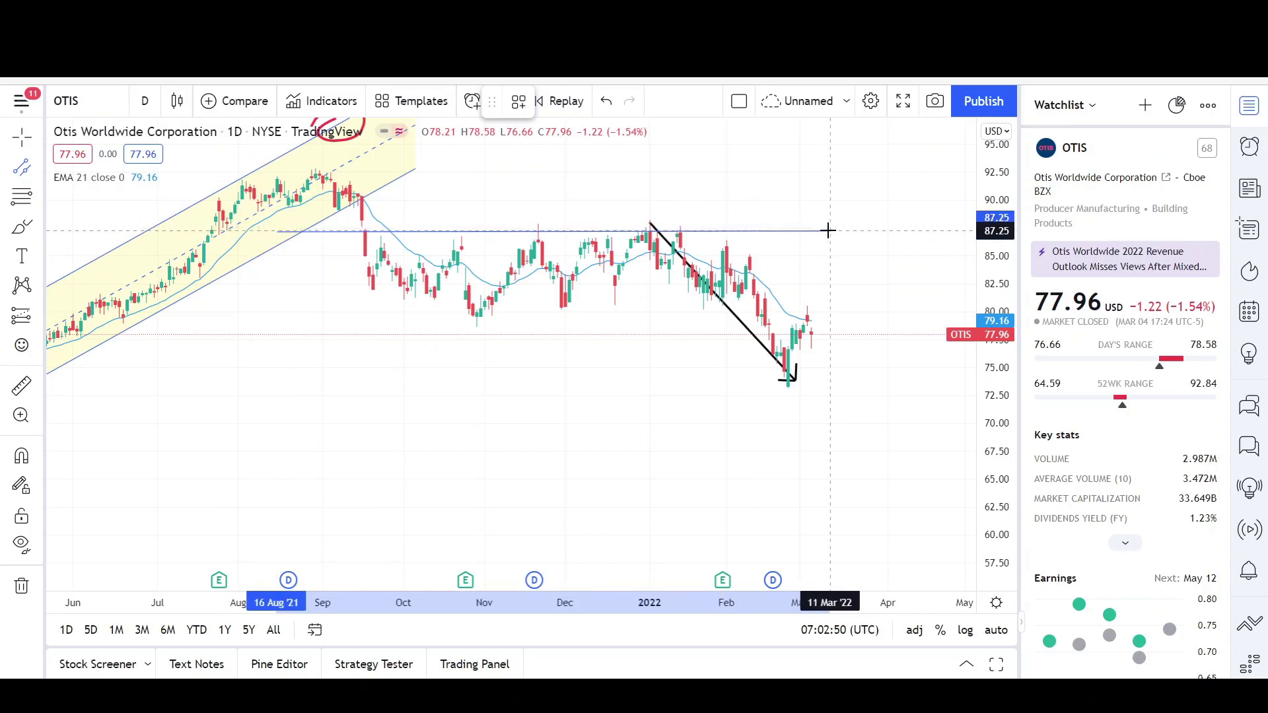
click(829, 231)
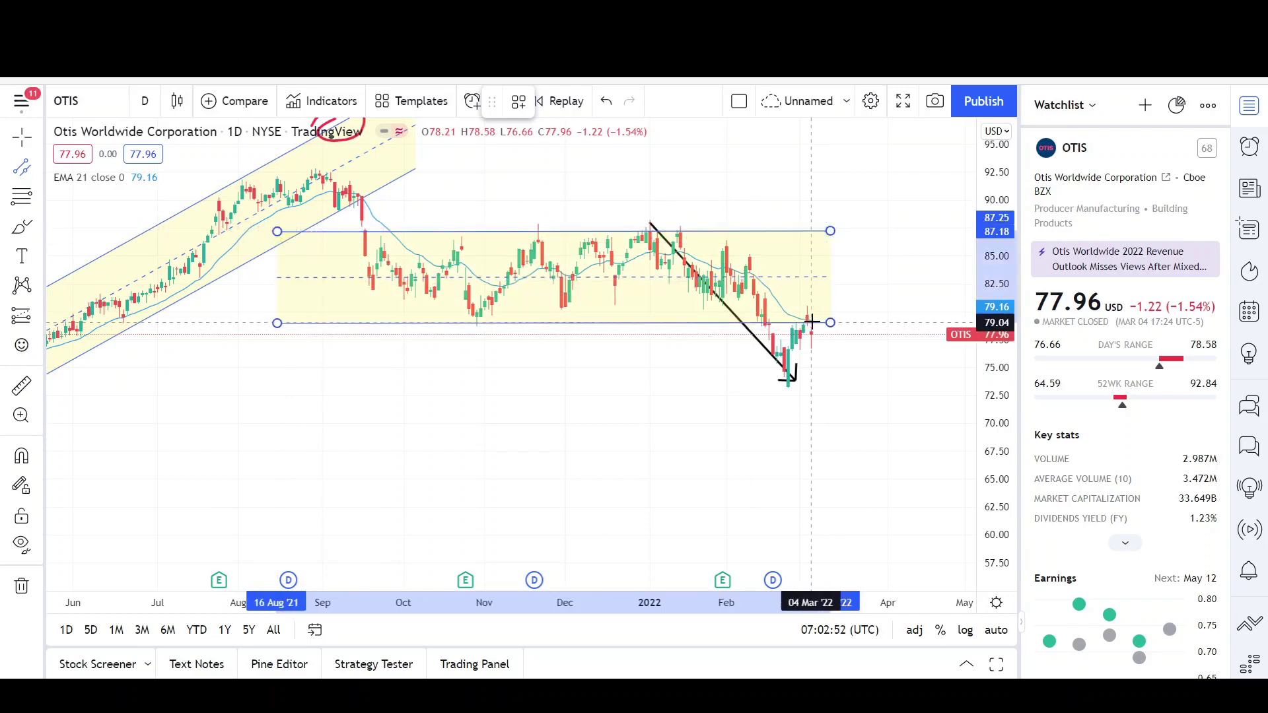
click(808, 317)
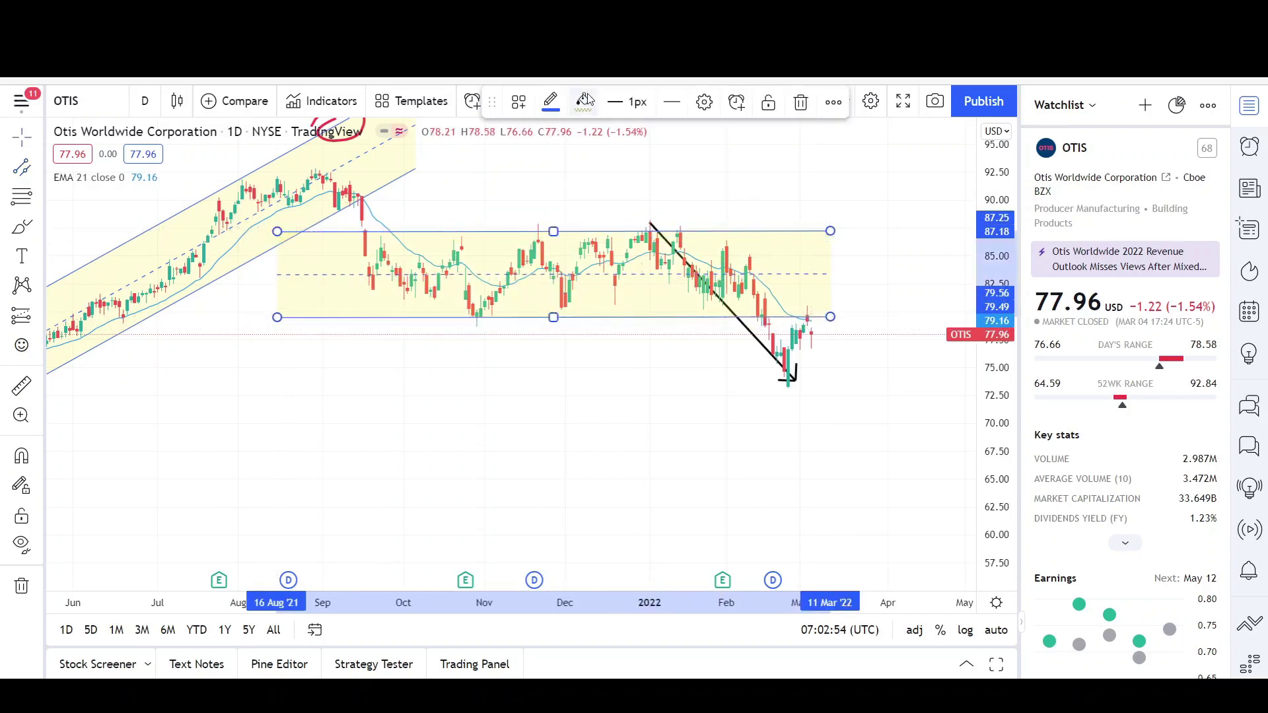
click(585, 100)
click(606, 158)
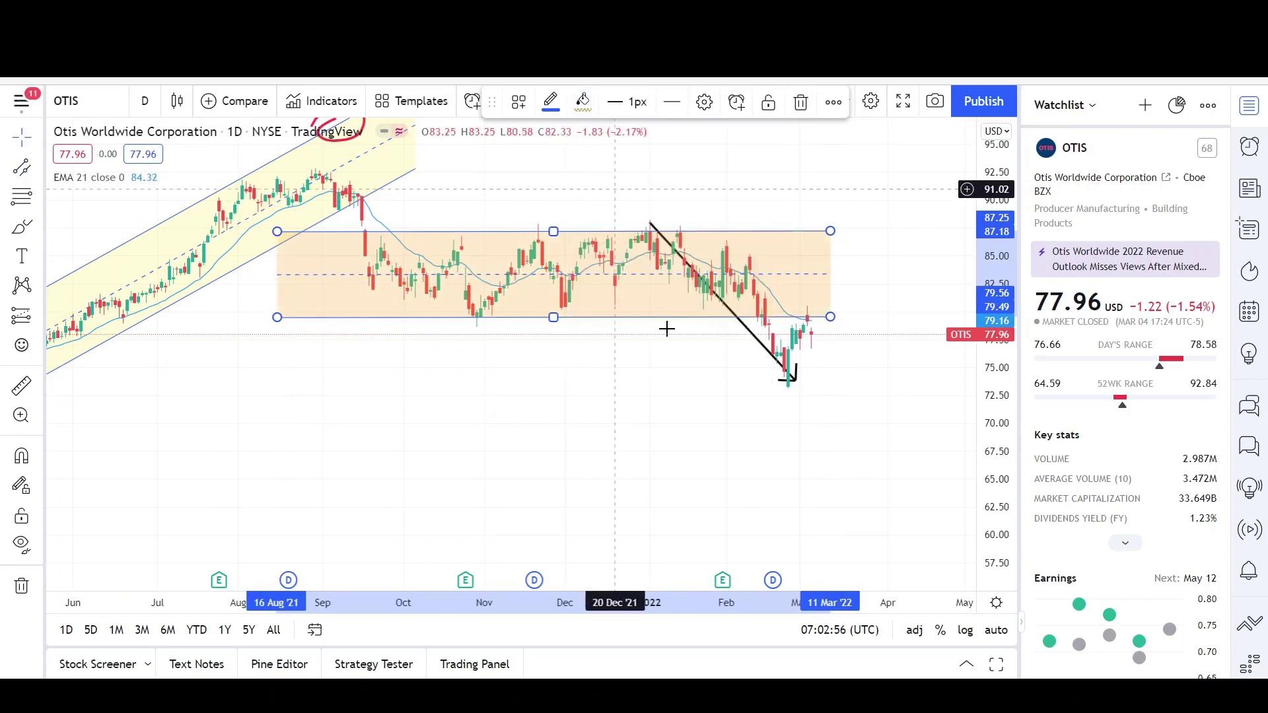
Circle with the brush the late October 2021 low, the mid-February 2022 breakdown and the early March retest at the orange channel's lower line.
scroll(923, 257, up, 3)
drag(922, 257, 939, 342)
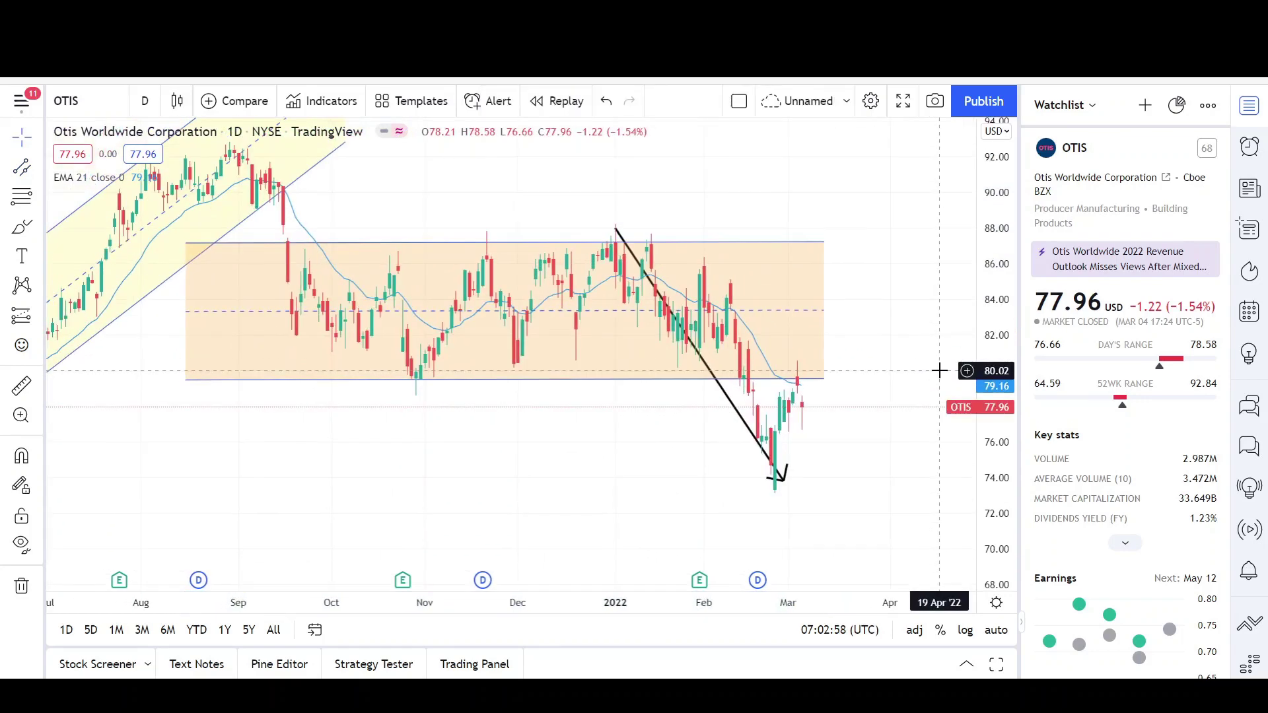
mouse_move(443, 362)
mouse_down()
mouse_move(439, 396)
mouse_move(407, 367)
mouse_up()
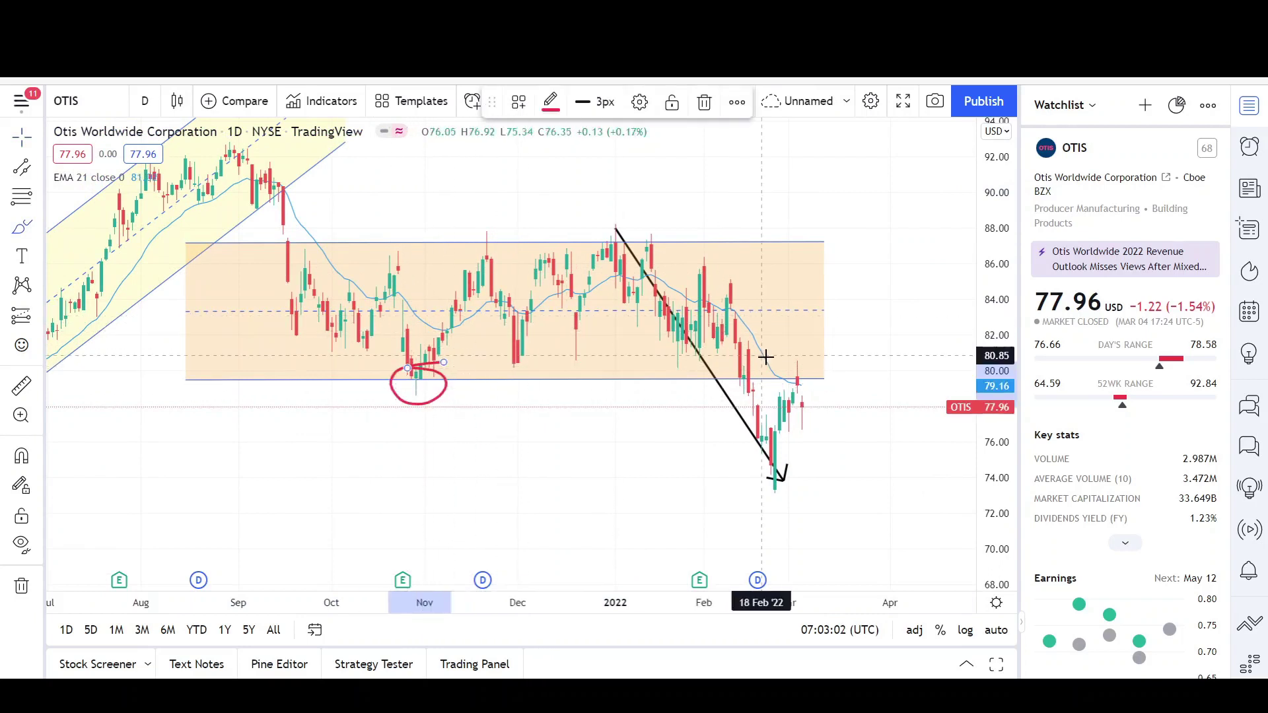
mouse_move(763, 364)
mouse_down()
mouse_move(733, 377)
mouse_move(740, 355)
mouse_up()
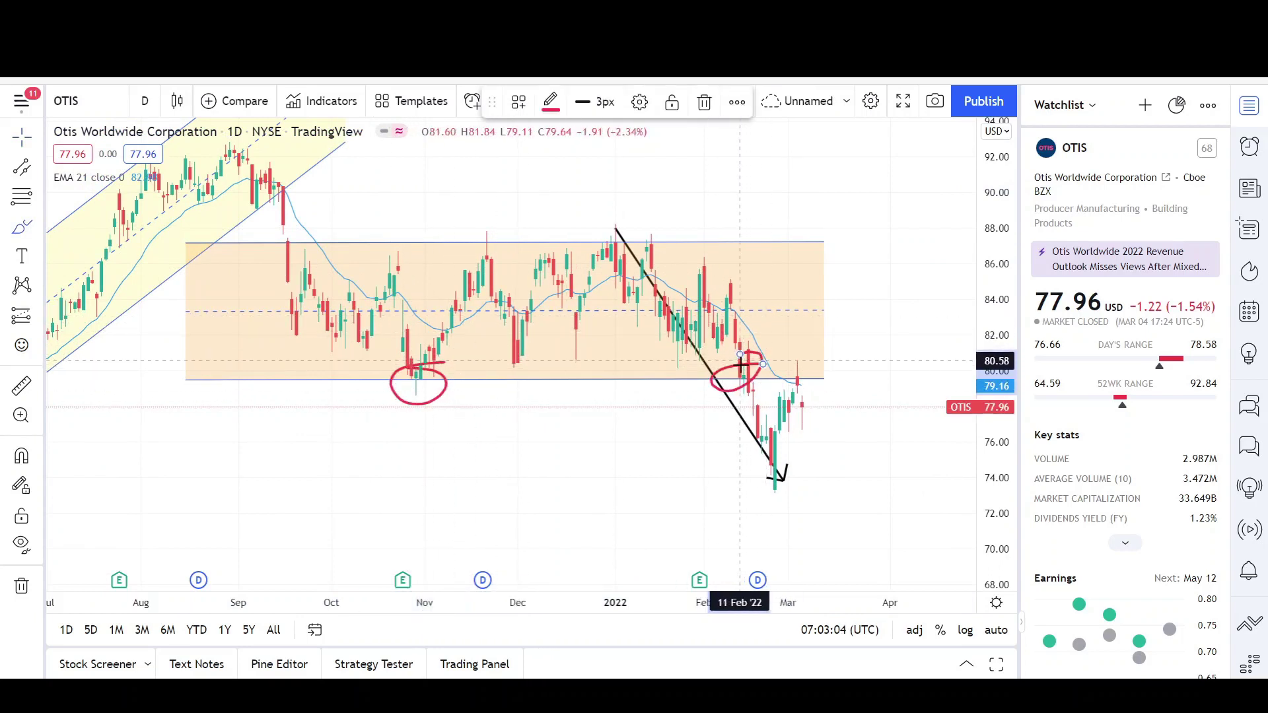
scroll(781, 433, up, 3)
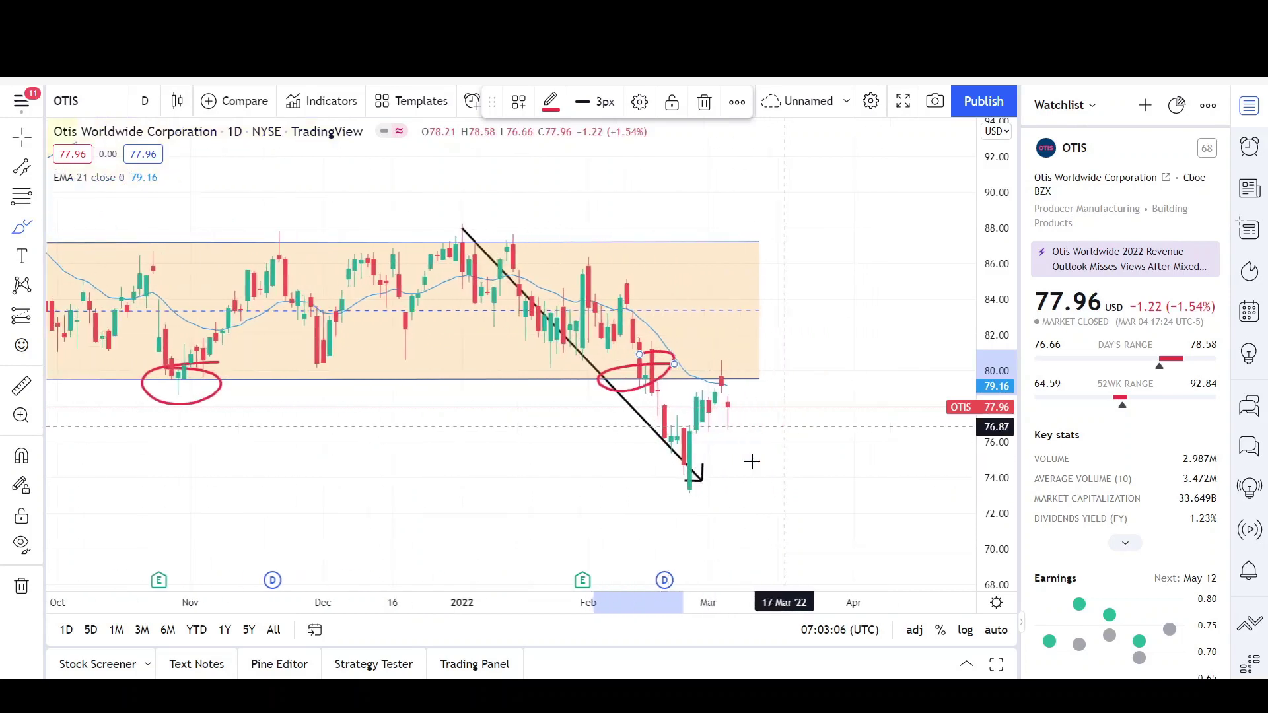
drag(721, 360, 712, 356)
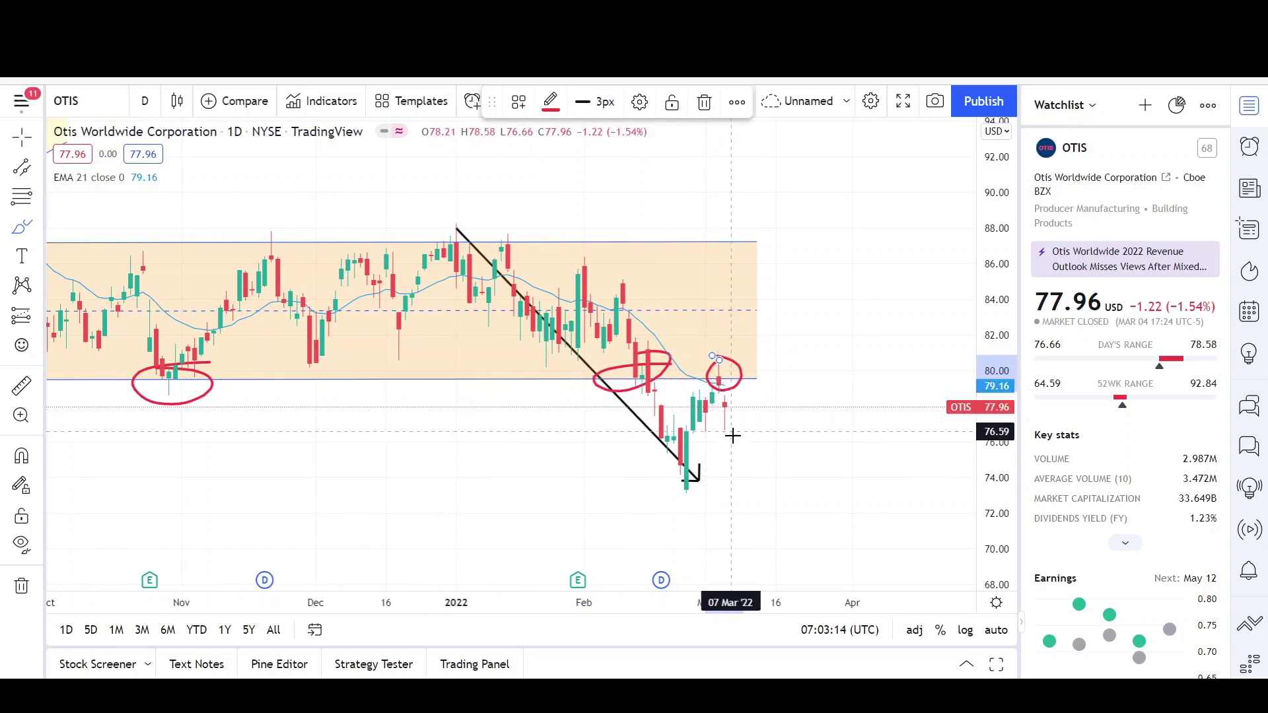
Sketch a zigzag projected price path with the brush from the last candle up to about 87, and circle the area near 89 above it.
scroll(733, 436, down, 3)
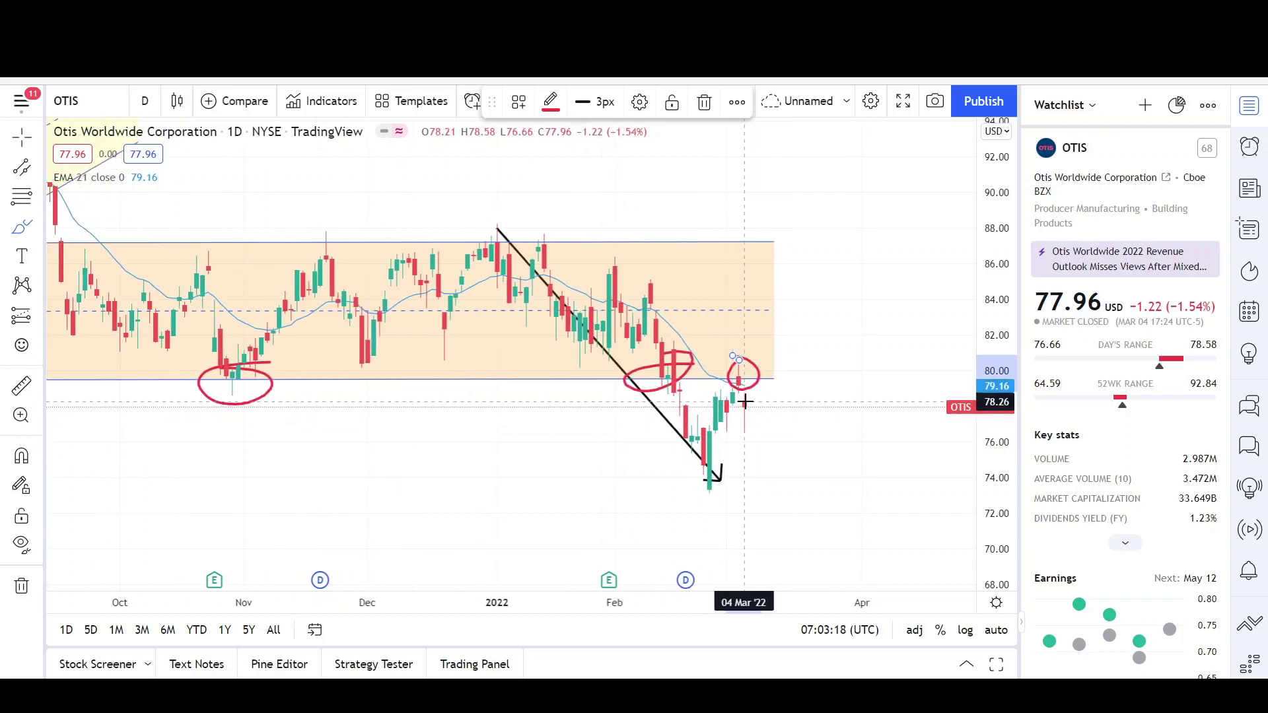
drag(769, 354, 784, 319)
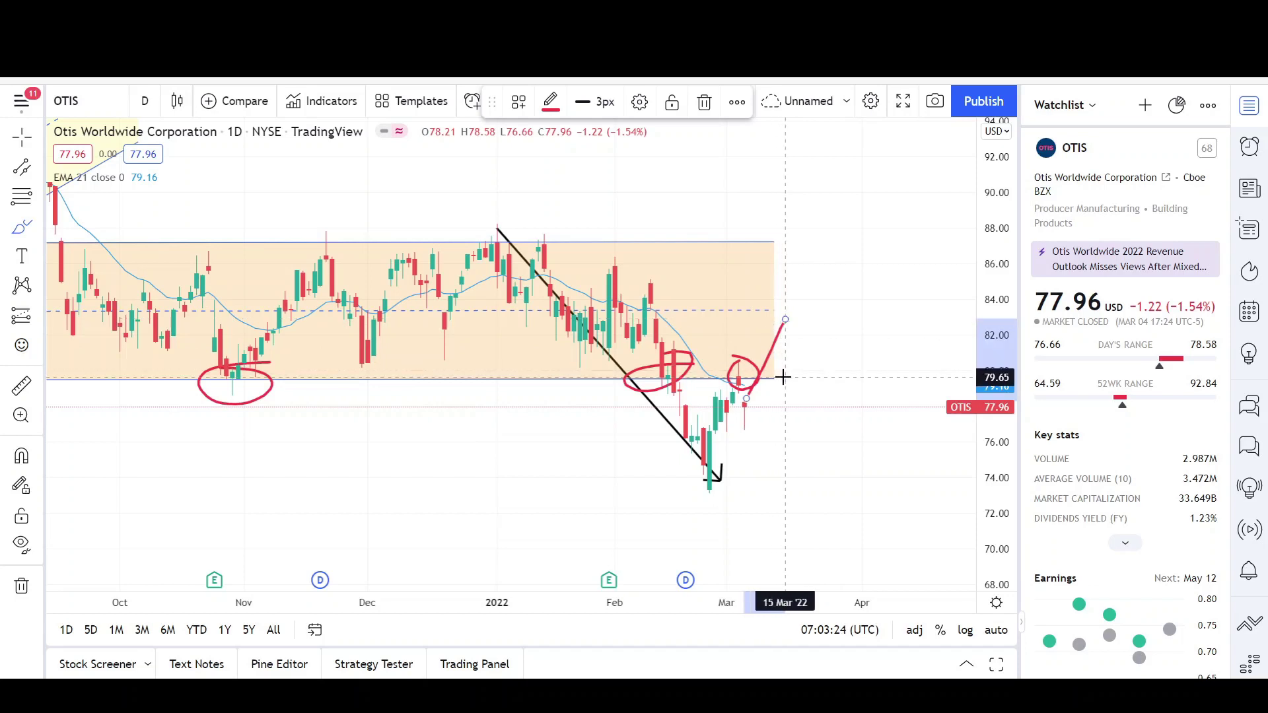
mouse_move(754, 367)
mouse_down()
mouse_move(795, 370)
mouse_move(809, 331)
mouse_move(841, 340)
mouse_move(847, 249)
mouse_up()
mouse_move(851, 204)
mouse_down()
mouse_move(812, 212)
mouse_move(827, 206)
mouse_up()
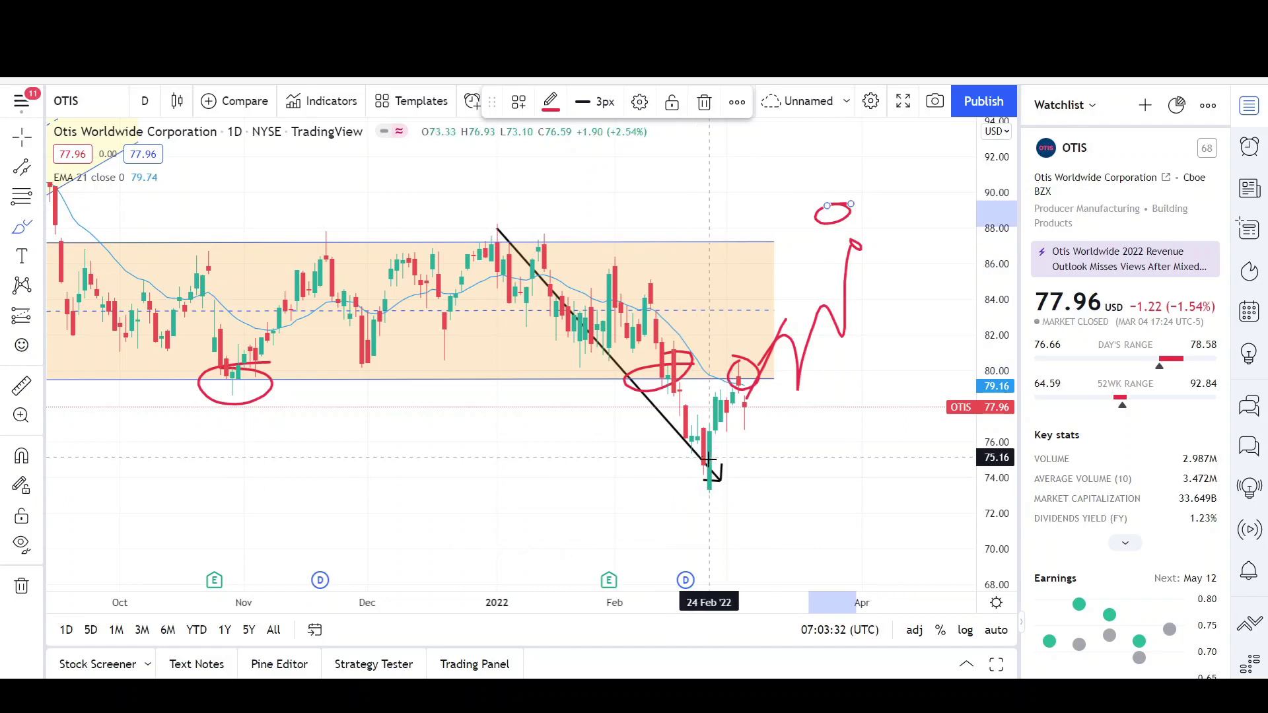
Circle the 24 Feb '22 low at the tip of the black arrow with the brush.
drag(706, 474, 700, 470)
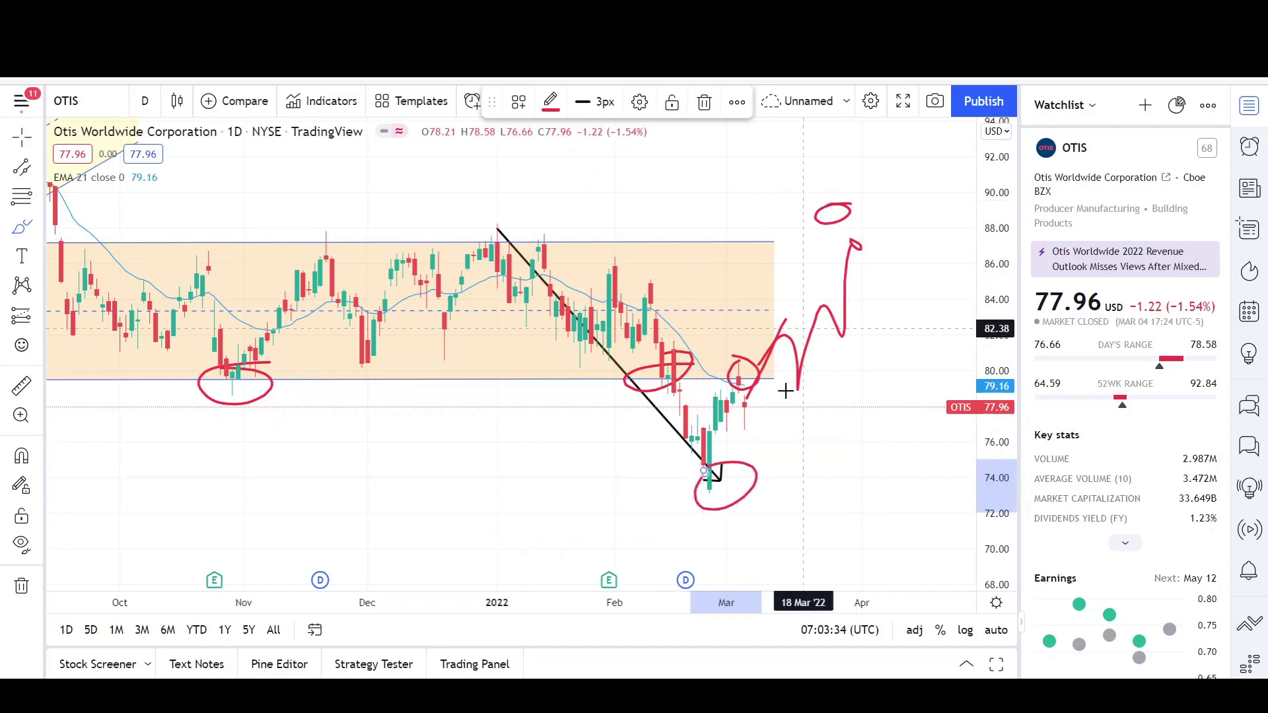
scroll(794, 437, up, 2)
scroll(785, 435, down, 1)
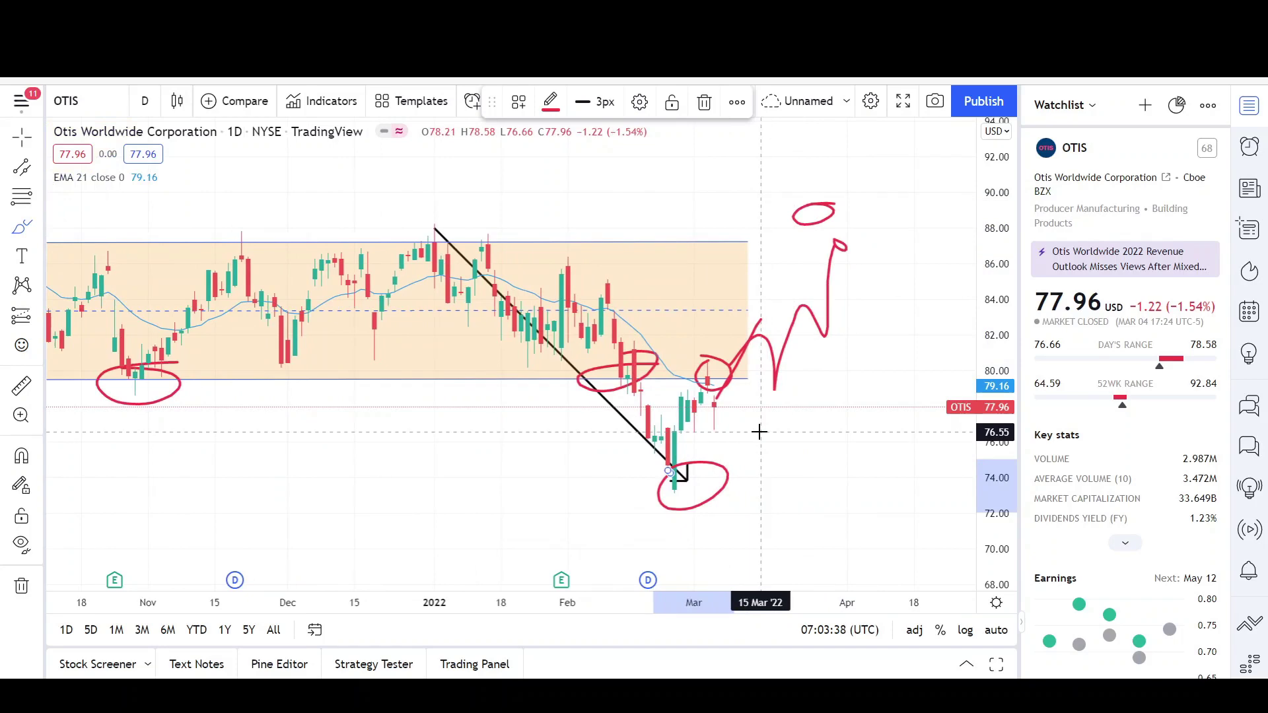
Draw a descending parallel channel from 30 Aug '21 at 92.76 to 06 Apr '22 at 83.64, its lower line ending at 71.95, and fill it yellow.
scroll(759, 432, down, 5)
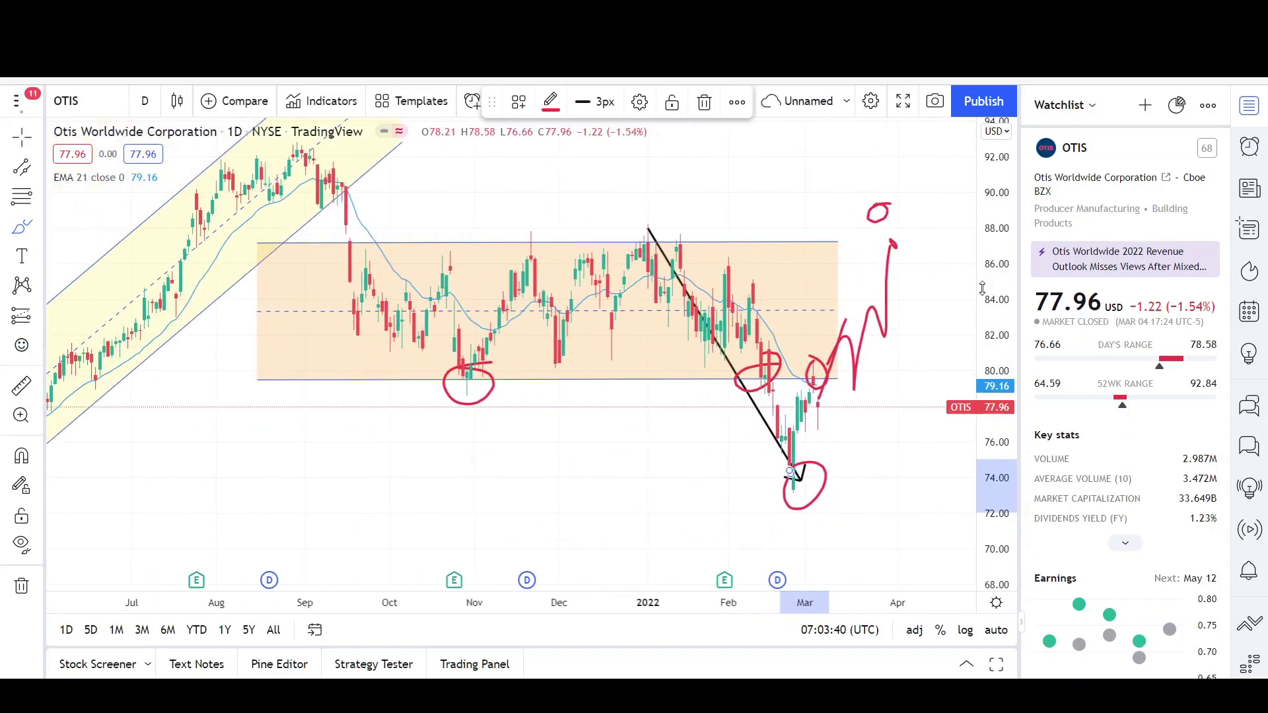
drag(982, 288, 982, 383)
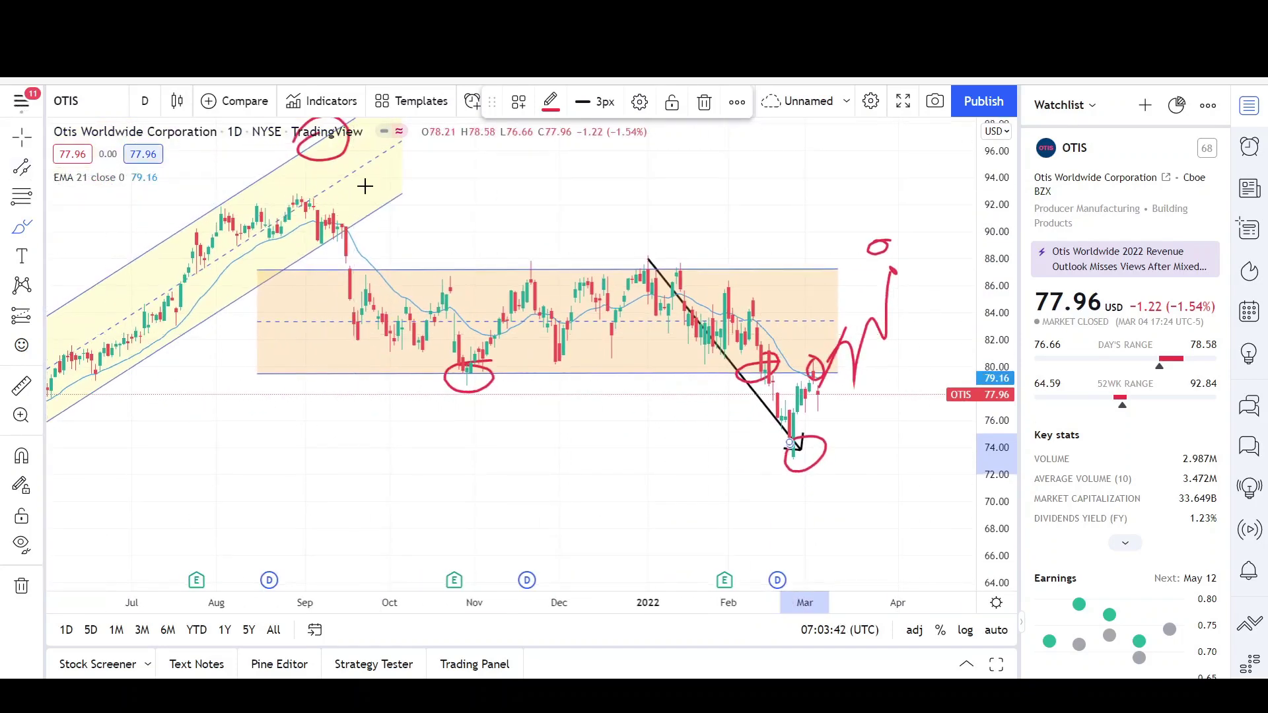
key(alt+t)
click(297, 196)
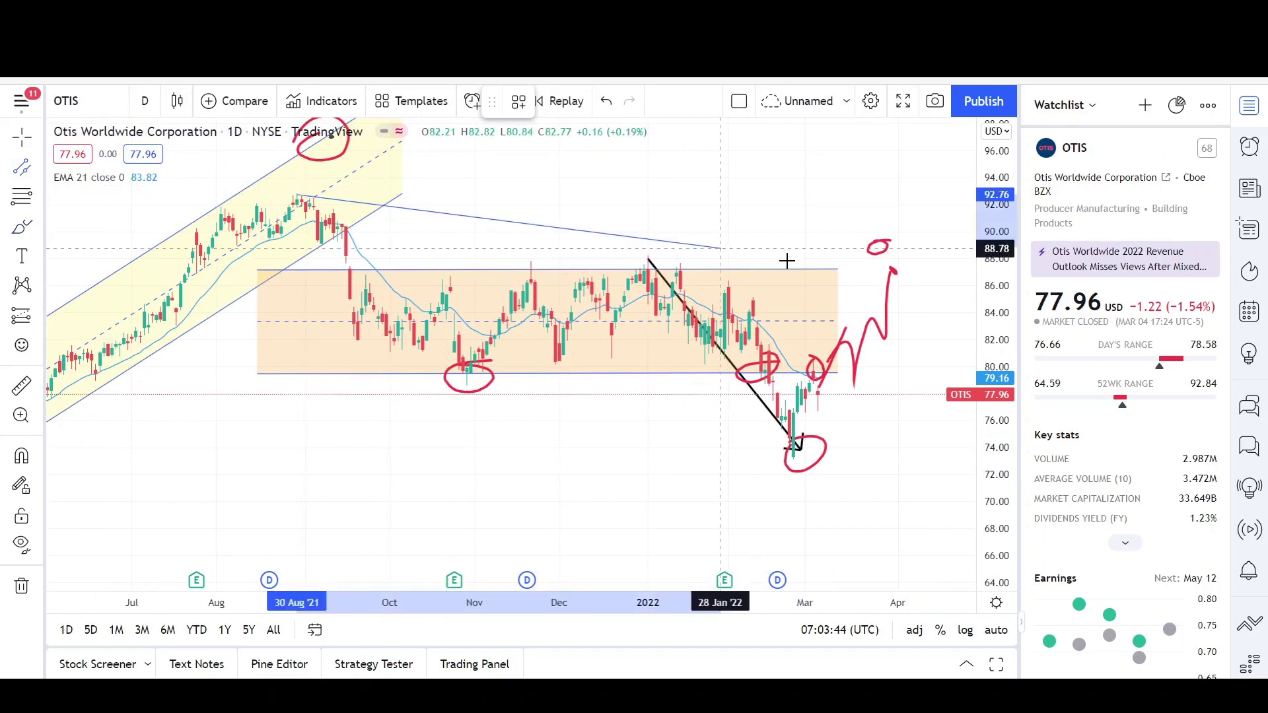
click(910, 318)
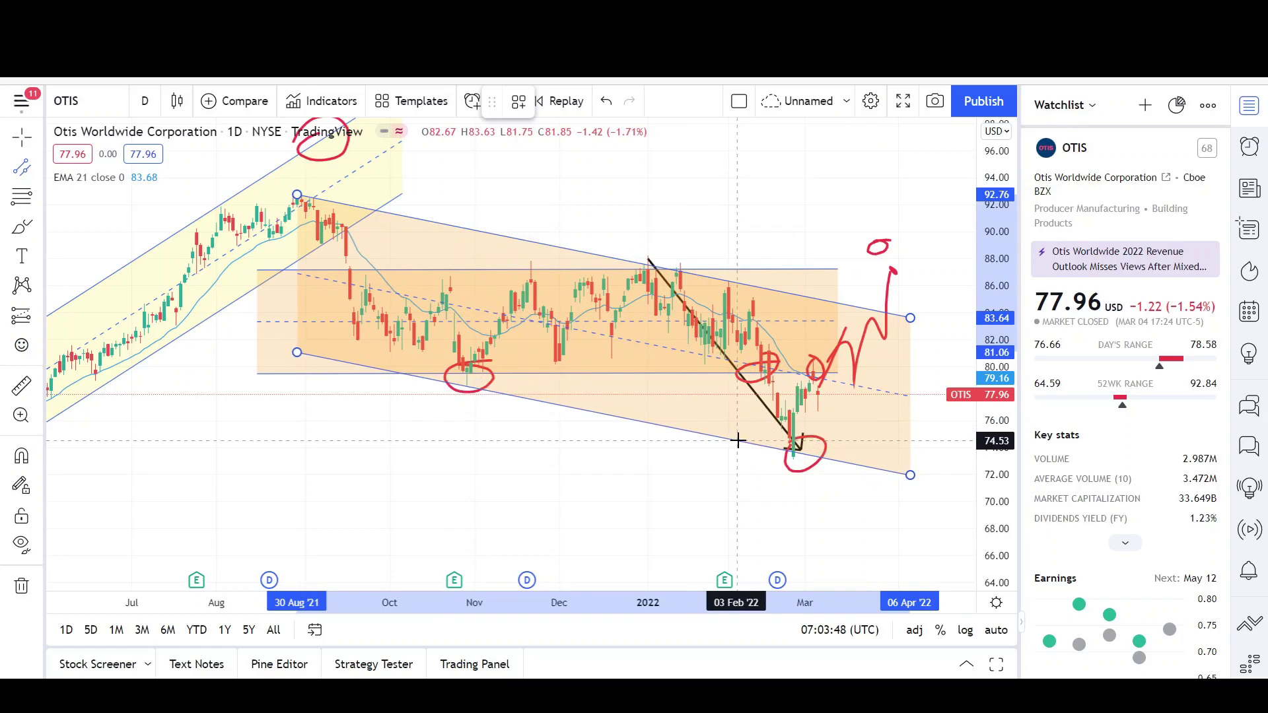
click(737, 440)
click(582, 101)
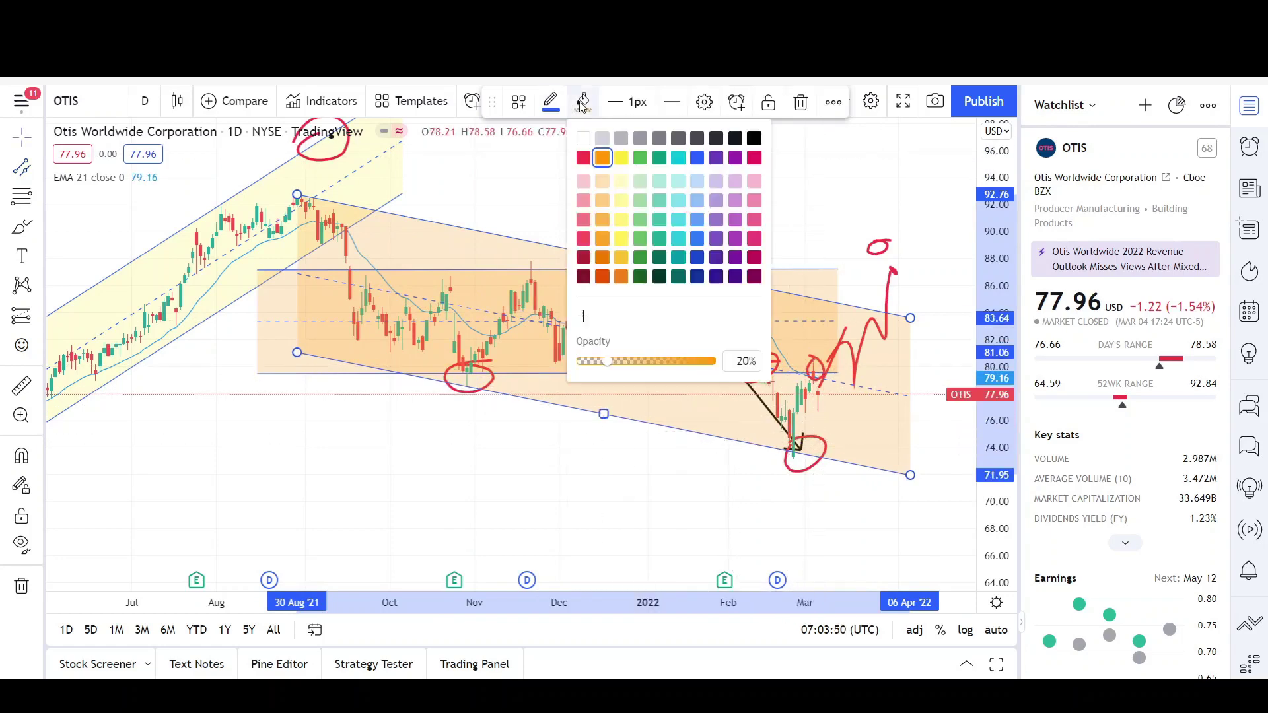
click(621, 158)
scroll(743, 384, up, 5)
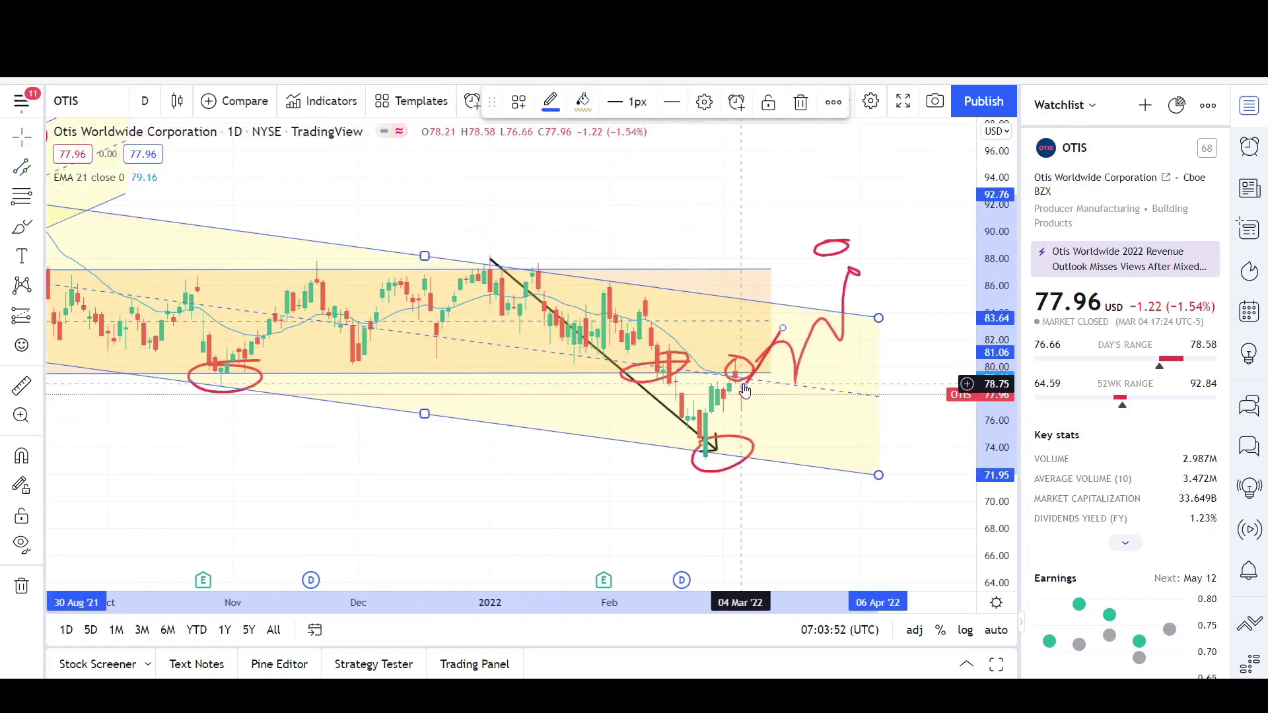
scroll(743, 383, down, 2)
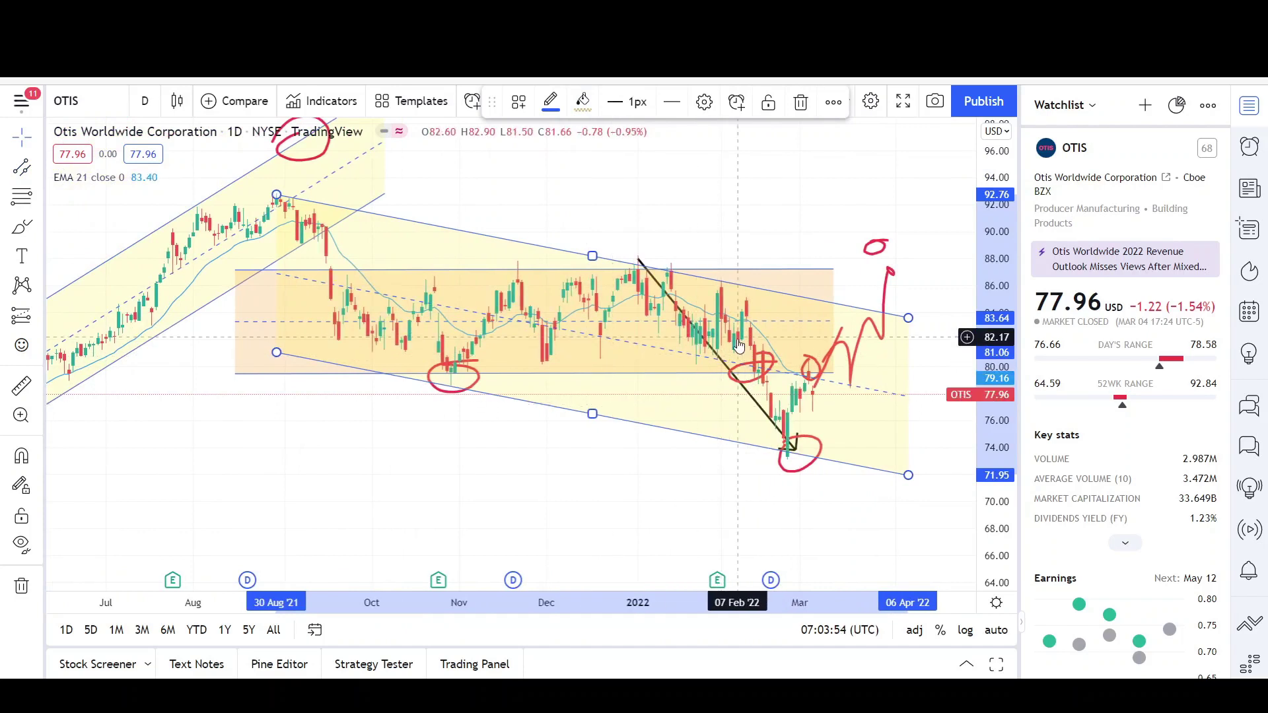
Change the fill of the horizontal channel from orange to green.
click(683, 372)
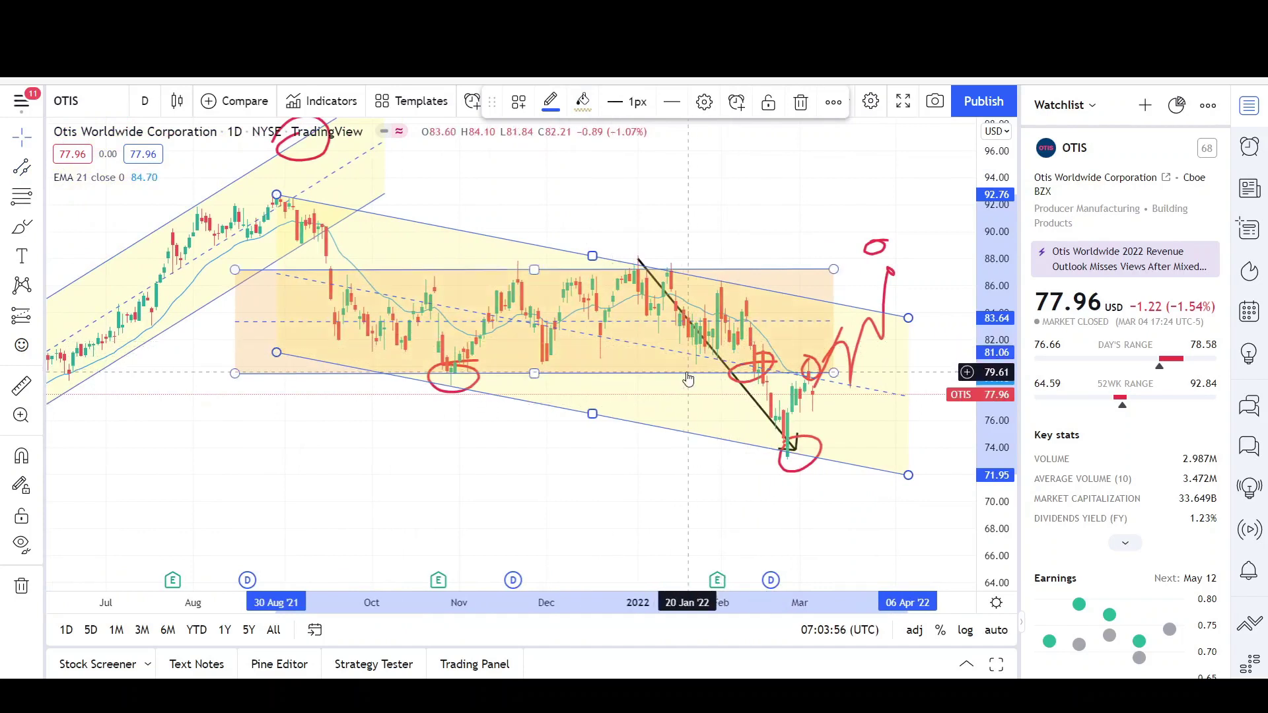
click(582, 100)
click(640, 158)
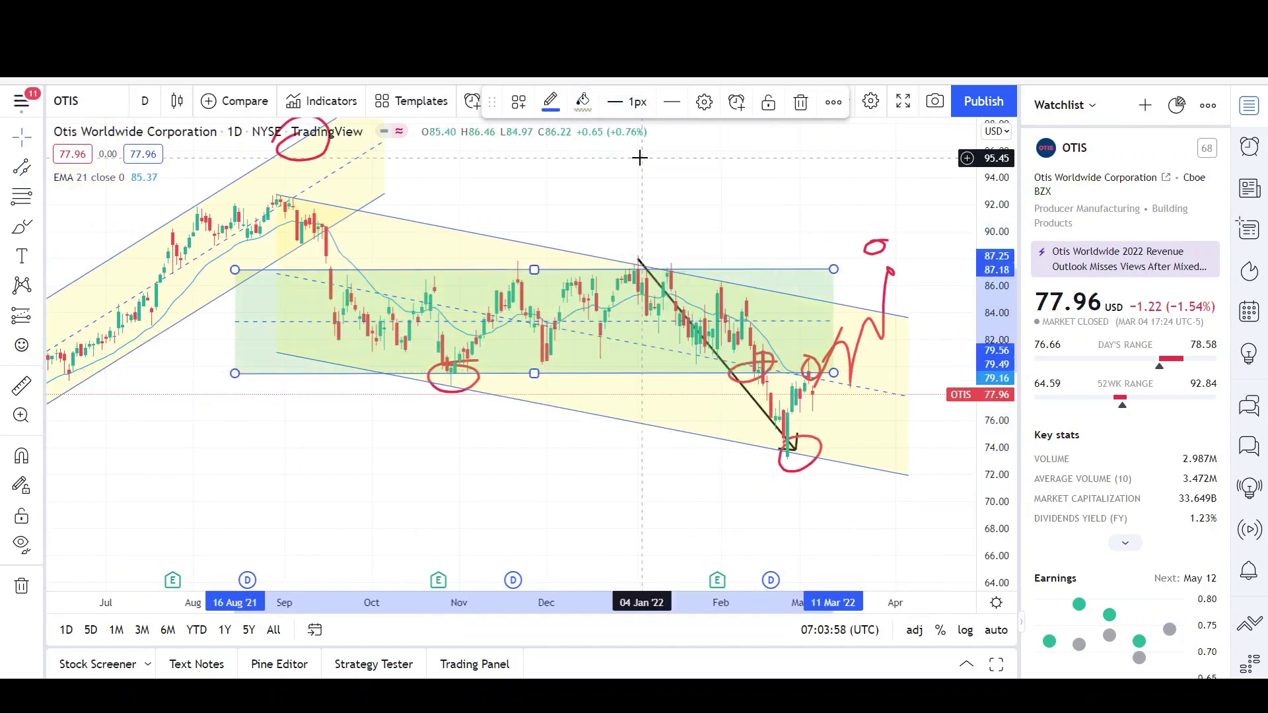
scroll(791, 443, up, 3)
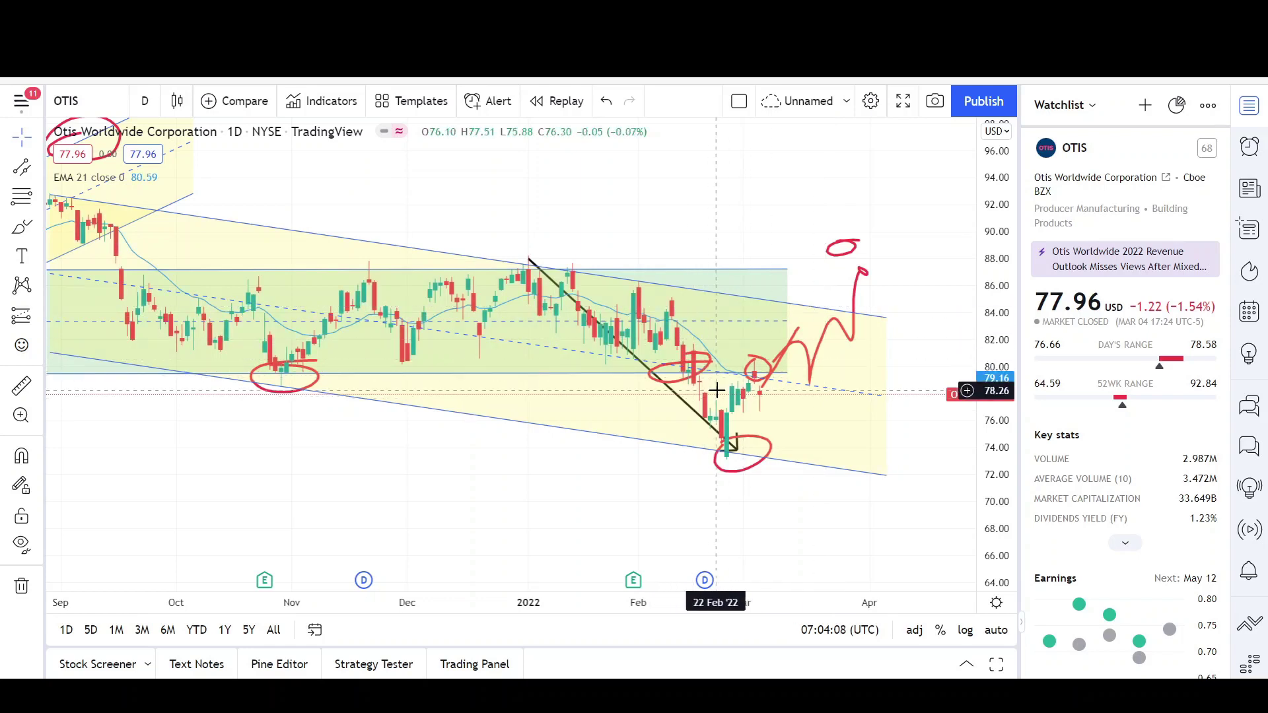
scroll(804, 480, down, 5)
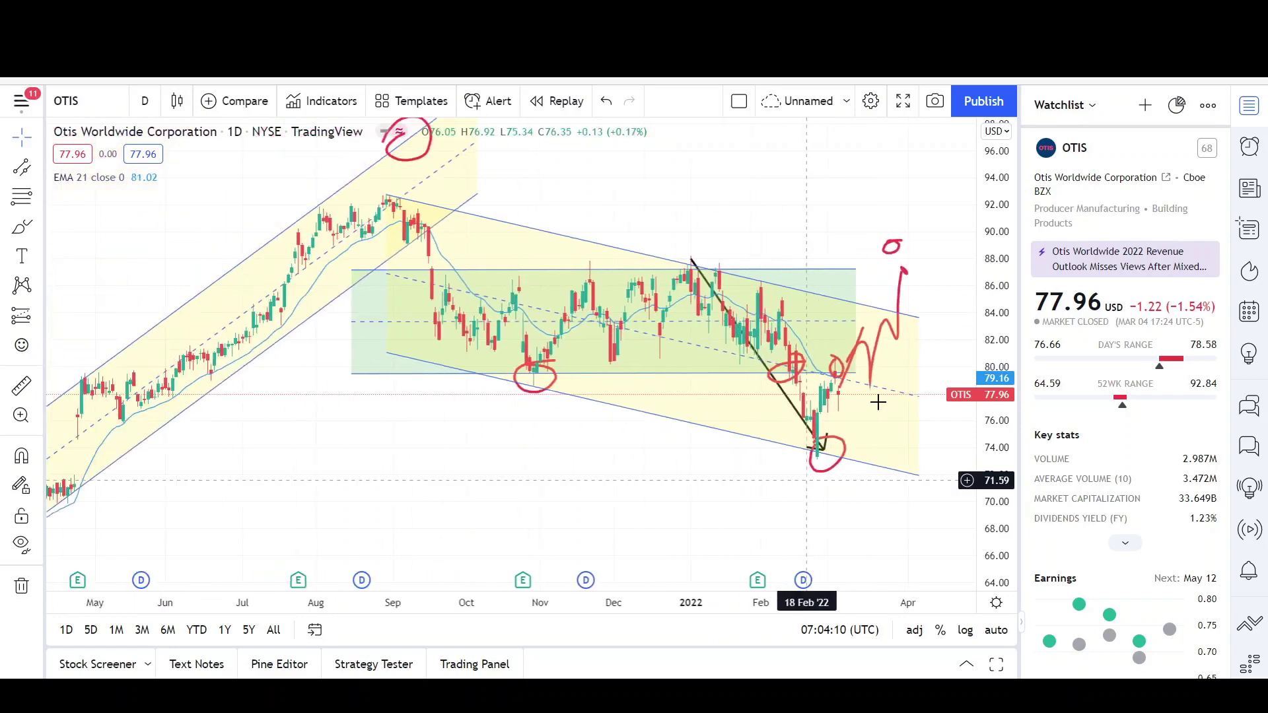
Circle the late April 2021 price gap inside the rising channel with the brush.
scroll(423, 406, up, 1)
drag(394, 418, 605, 394)
scroll(558, 360, up, 2)
click(22, 227)
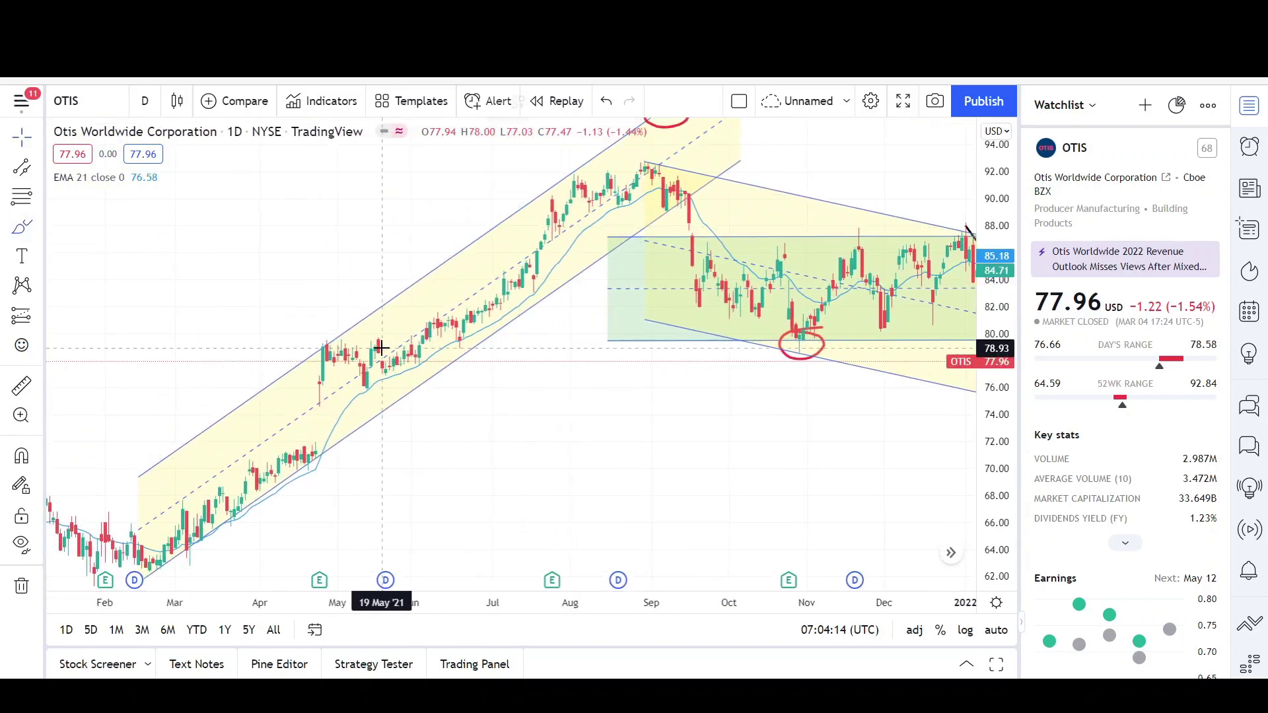
mouse_move(340, 376)
mouse_down()
mouse_move(366, 396)
mouse_move(289, 371)
mouse_up()
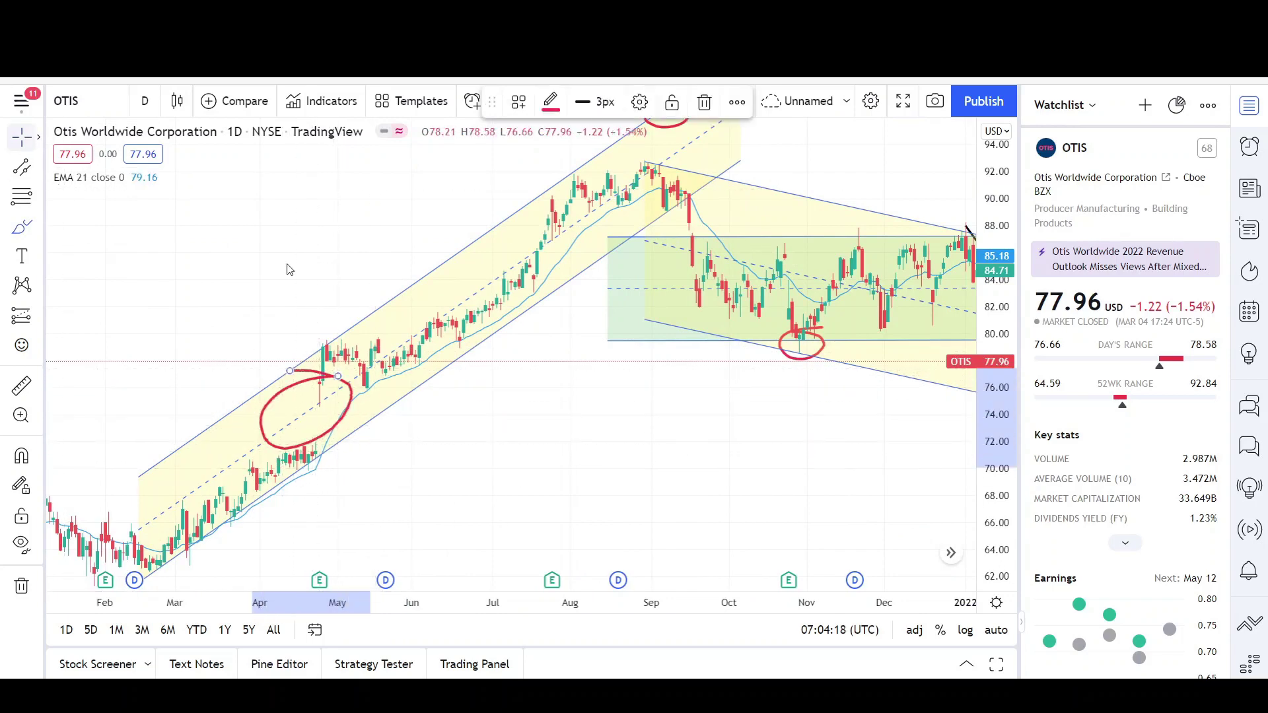
Place a horizontal line at about 71.66, just under the circled April 2021 gap.
mouse_move(616, 416)
mouse_down()
mouse_move(456, 365)
mouse_move(557, 377)
mouse_move(546, 403)
mouse_up()
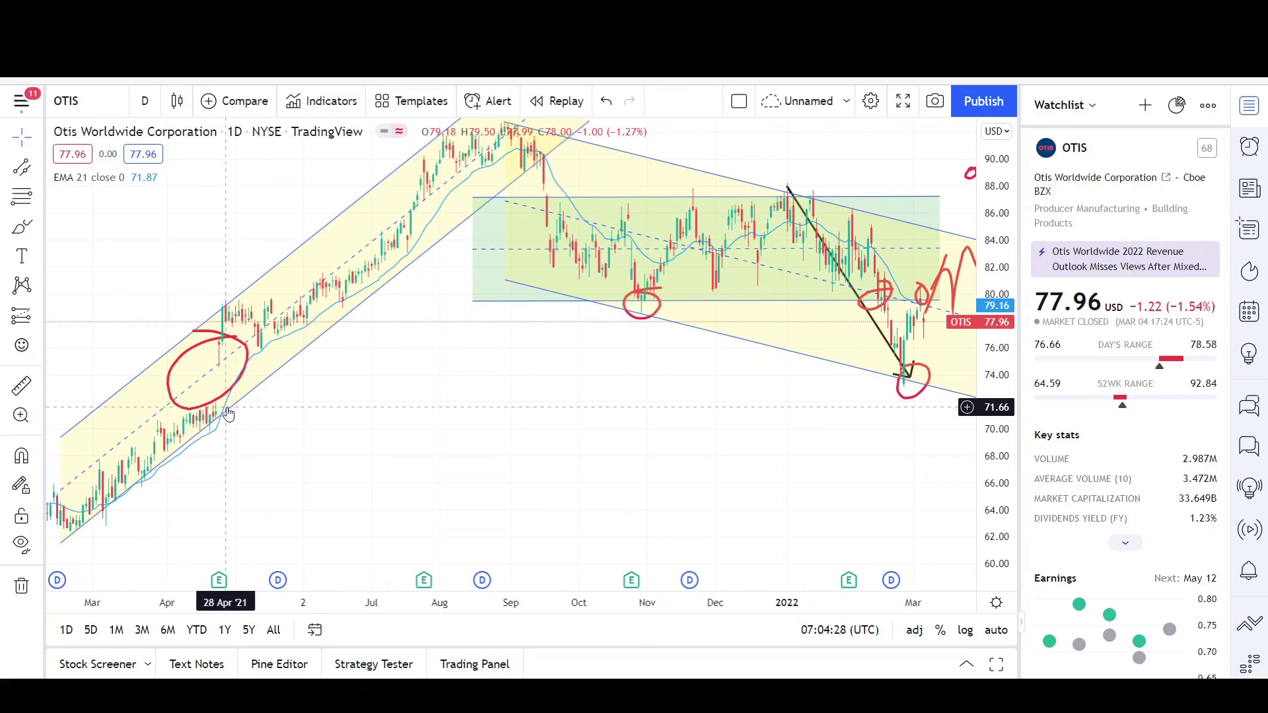
click(39, 169)
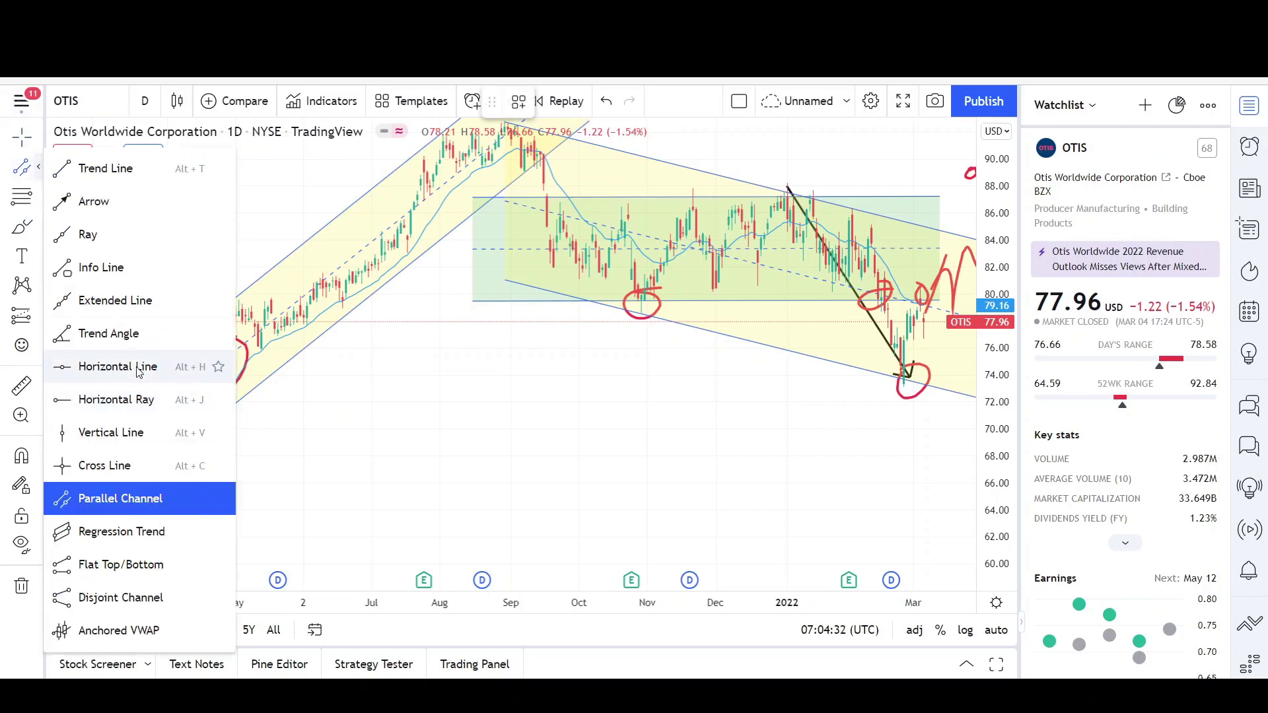
click(139, 371)
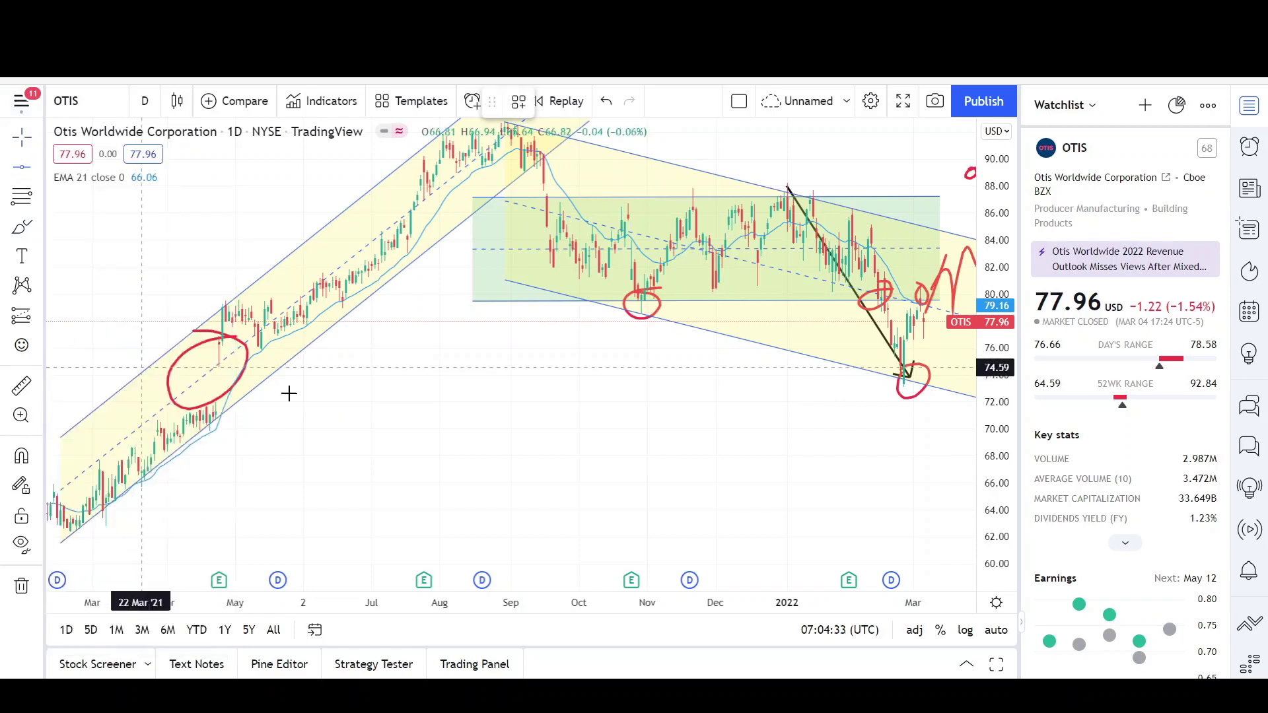
click(322, 406)
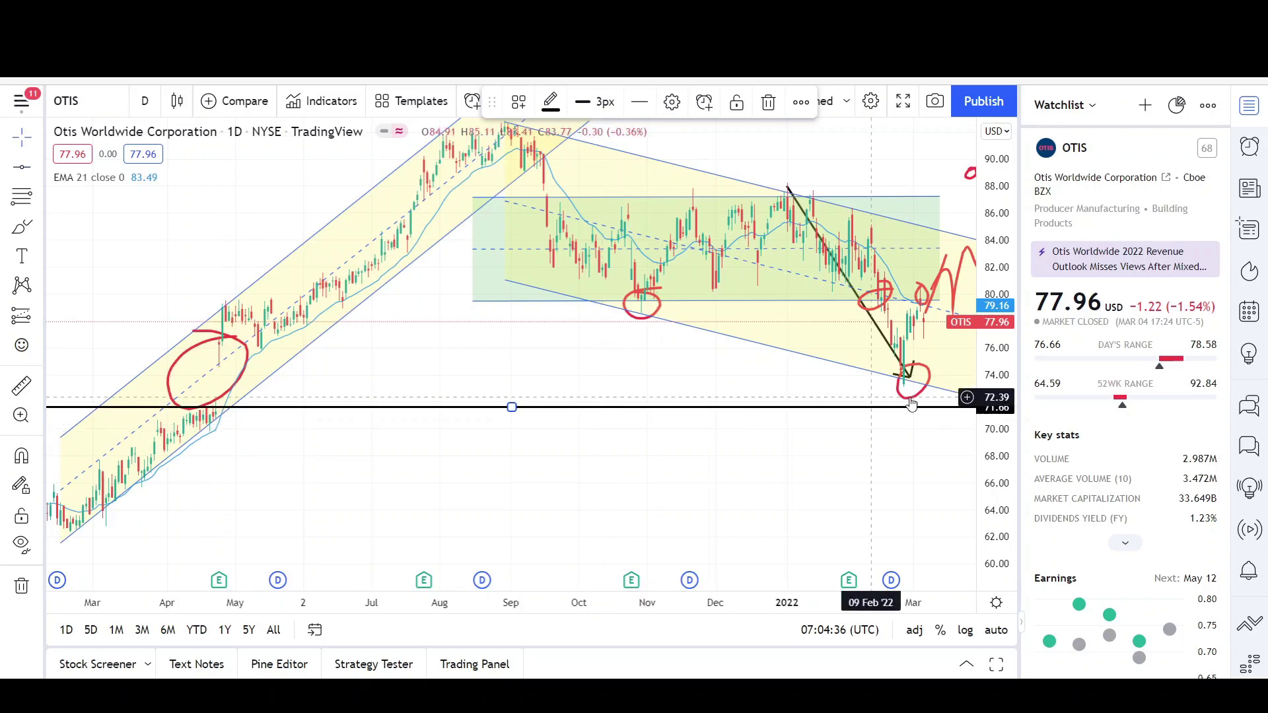
Draw a vertical arrow at 10 Dec '21 down the full height of the green channel, from 87.19 to 79.48.
drag(860, 447, 756, 469)
scroll(804, 405, up, 3)
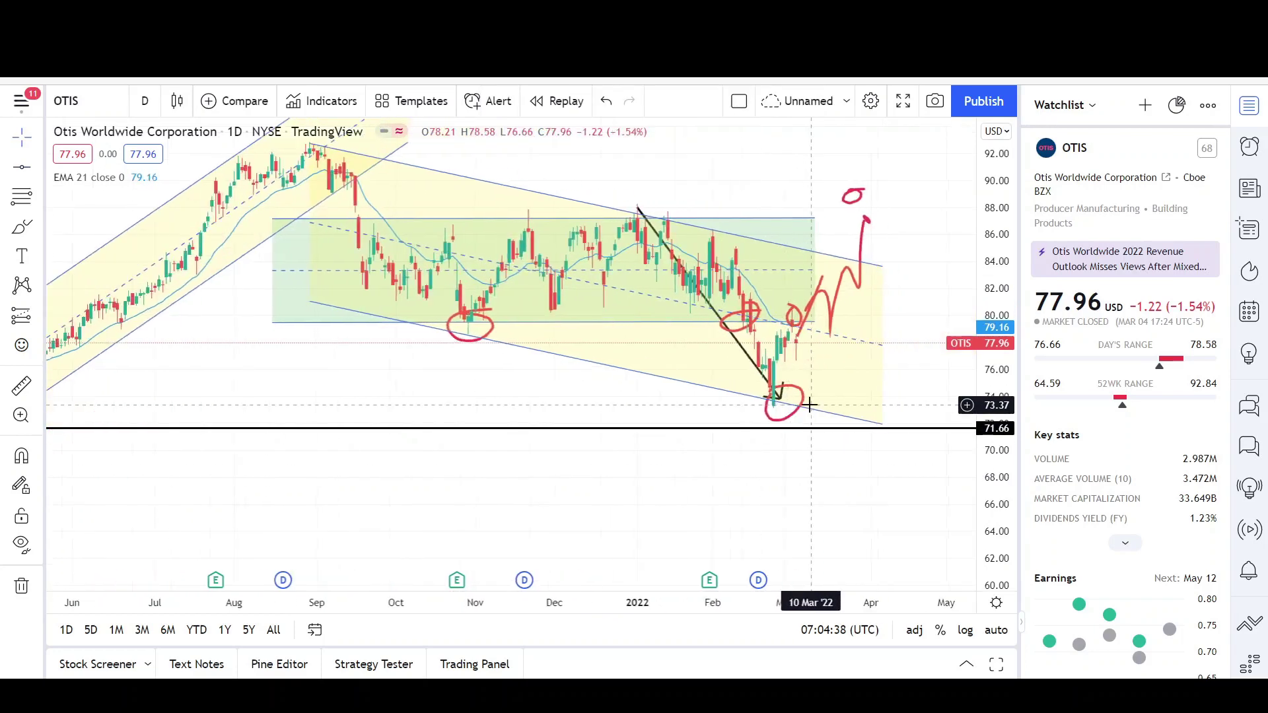
drag(644, 413, 646, 413)
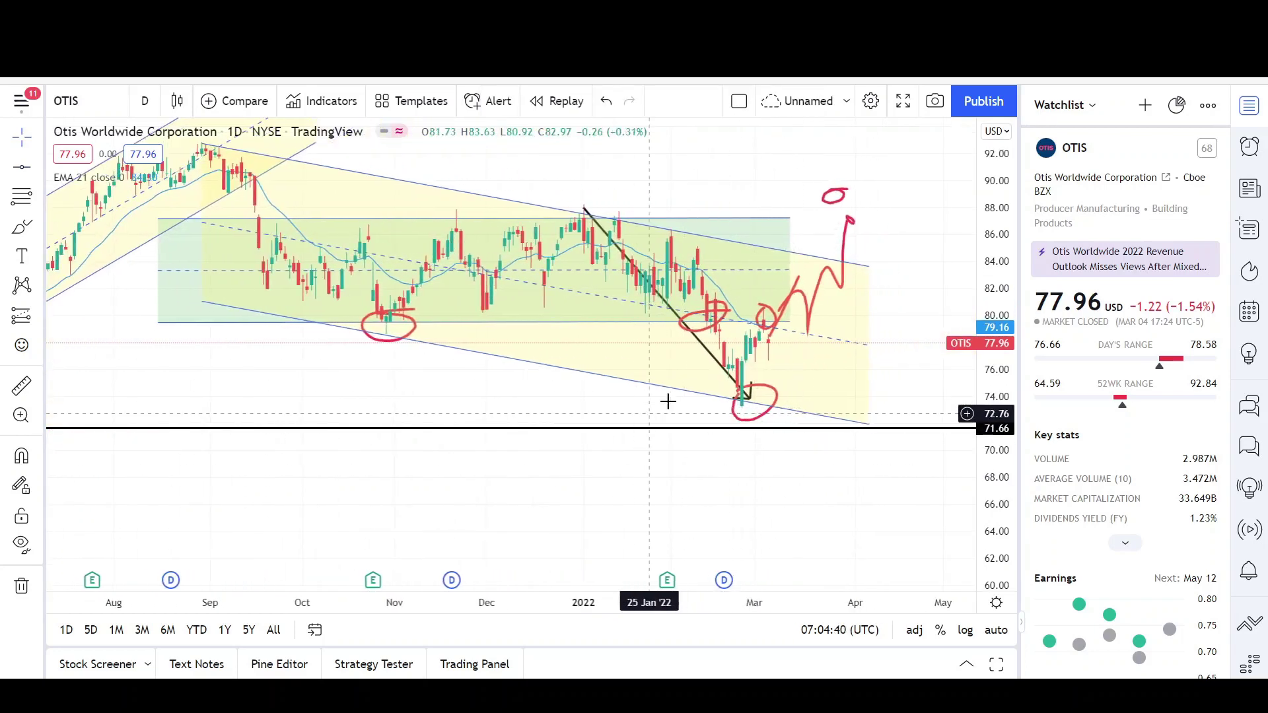
click(39, 169)
click(85, 199)
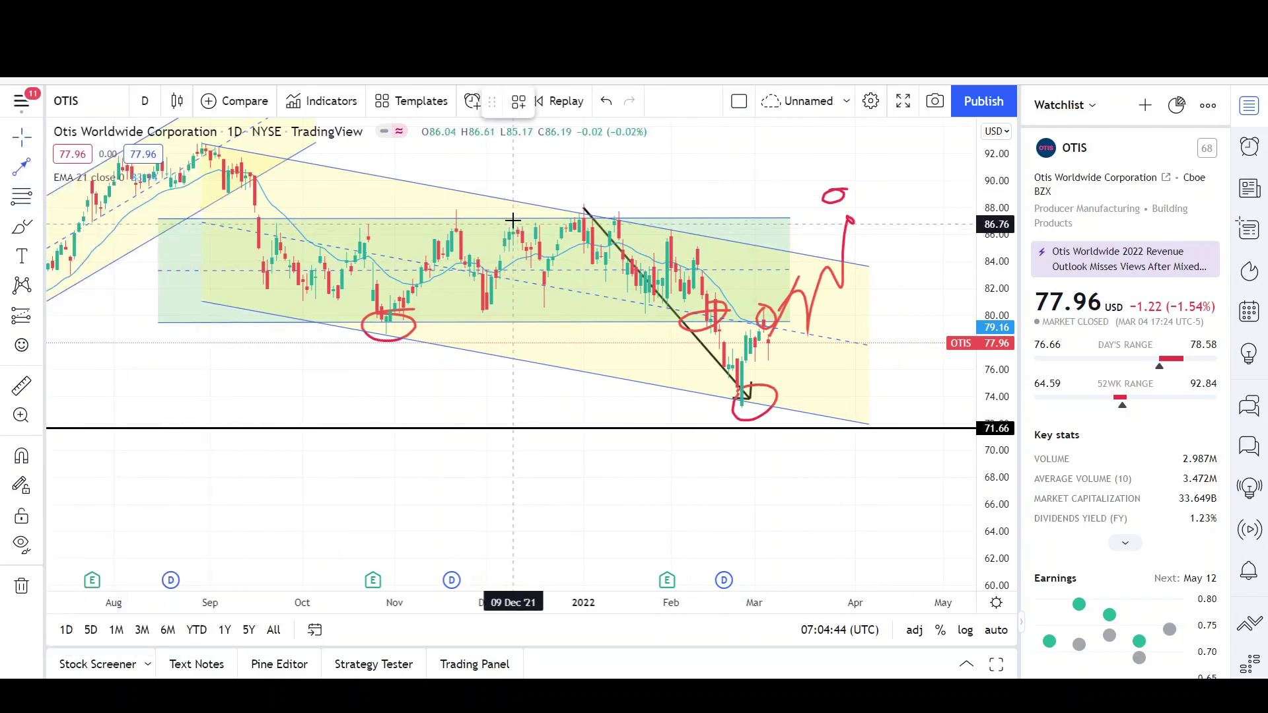
mouse_move(518, 218)
mouse_down()
mouse_move(508, 310)
mouse_move(518, 322)
mouse_up()
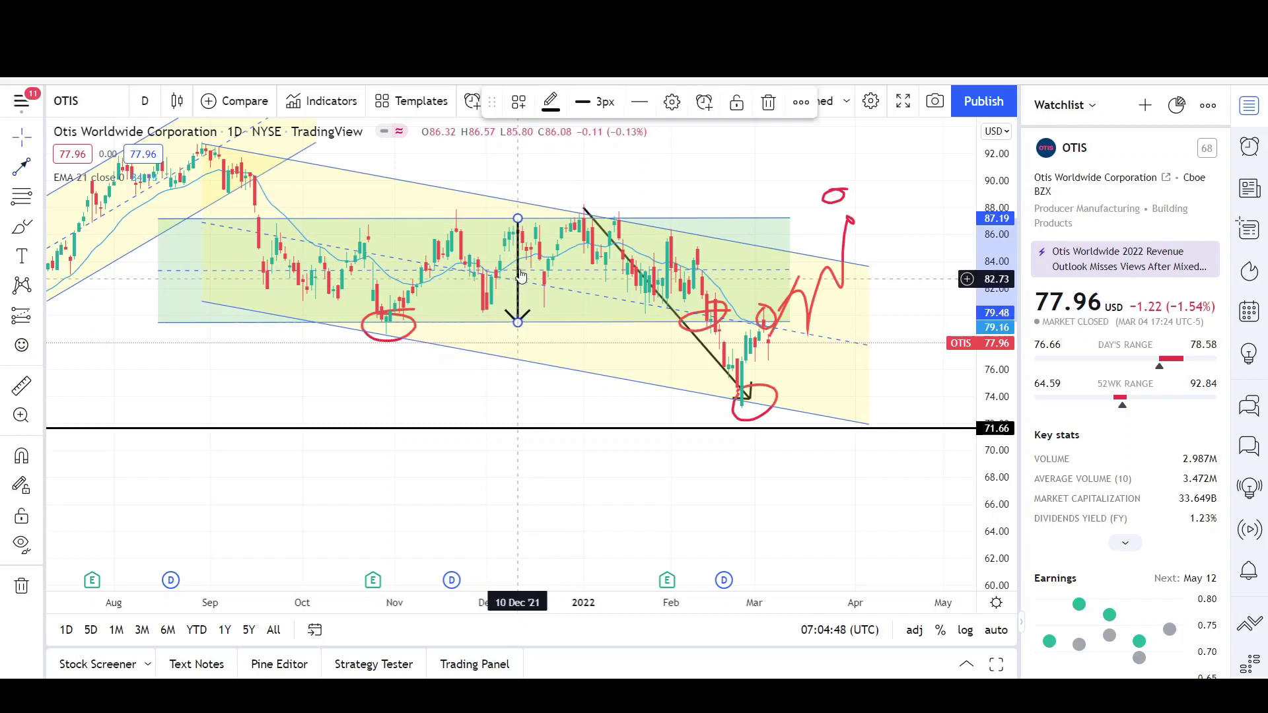
Move the vertical arrow below the green channel so it runs from the channel's lower line down to the black horizontal line.
drag(519, 262, 532, 360)
click(563, 417)
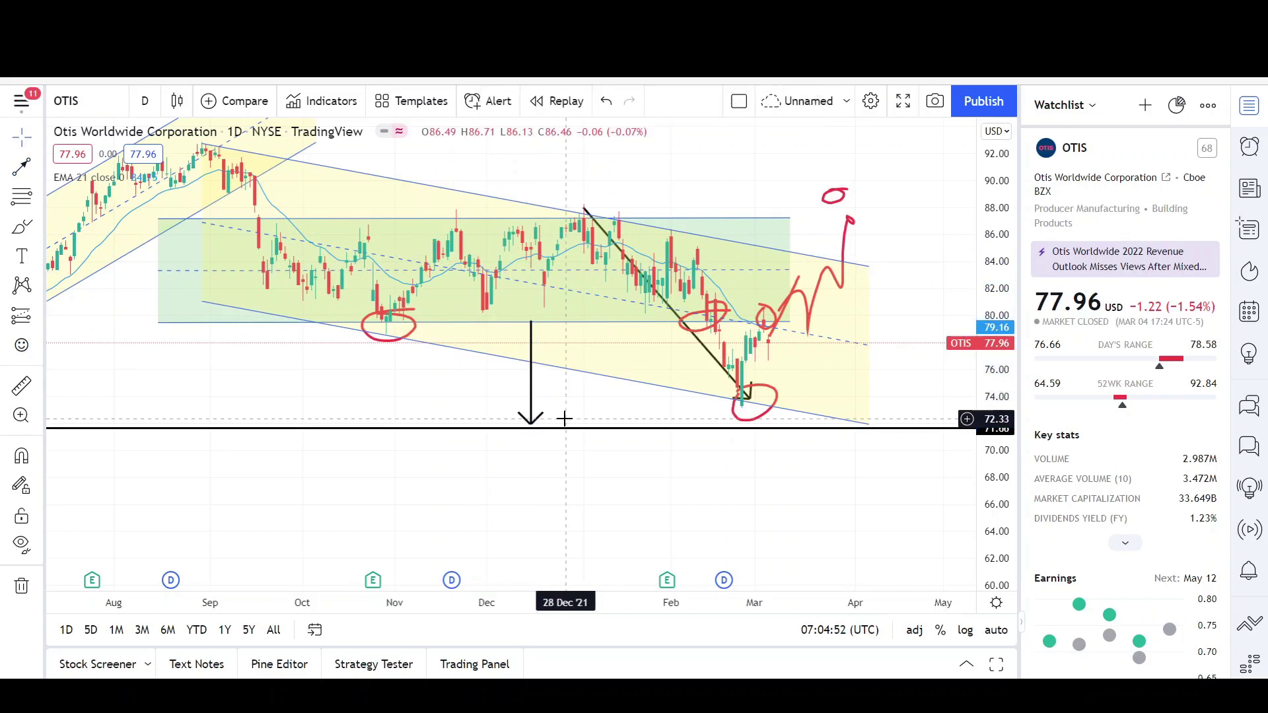
click(534, 380)
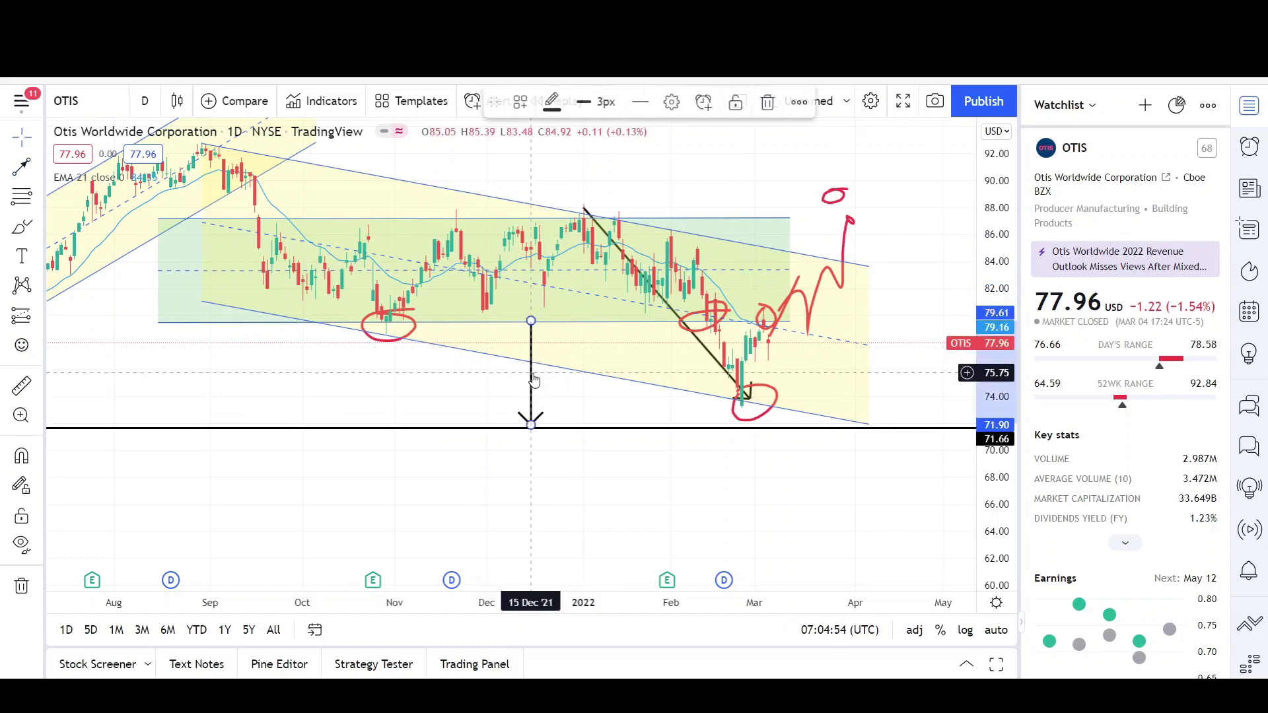
drag(534, 380, 538, 380)
click(583, 439)
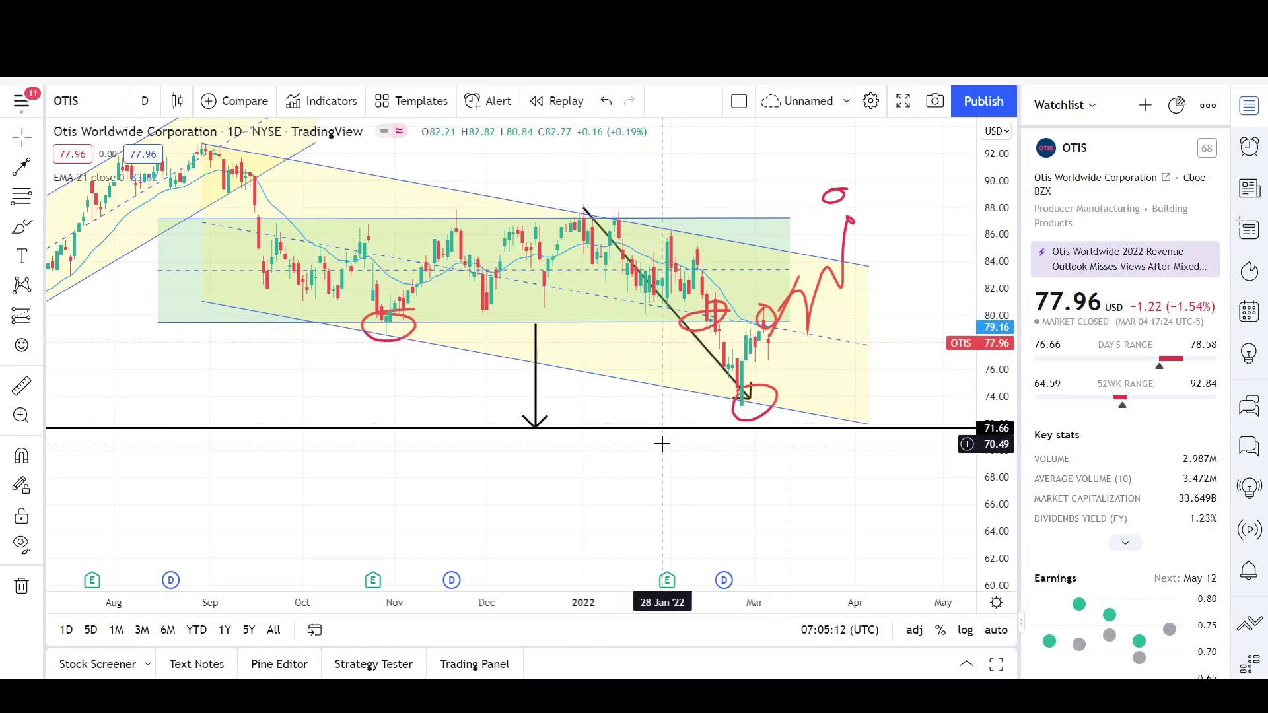
Examine the April 2021 gap against the horizontal line, both 2021–2022 channels, and the recent candles beside the projected path.
scroll(662, 442, down, 2)
scroll(663, 444, down, 2)
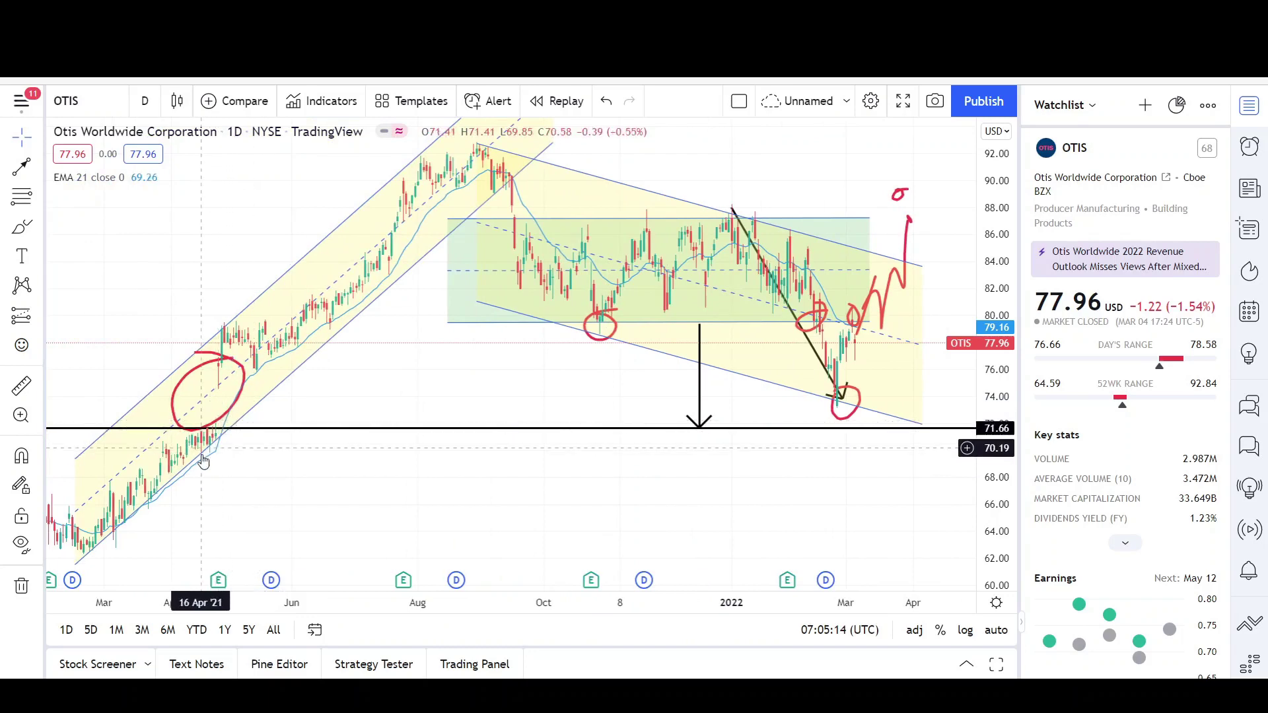
scroll(205, 459, down, 2)
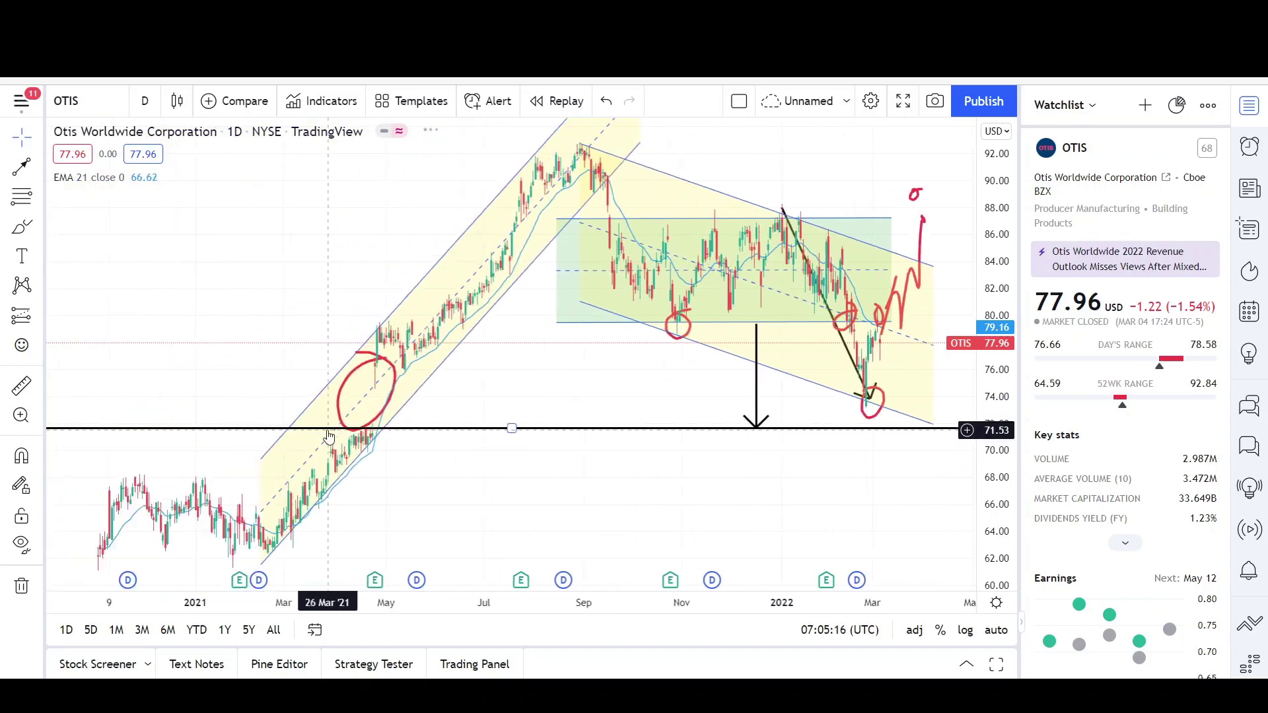
scroll(481, 429, down, 2)
scroll(489, 431, up, 4)
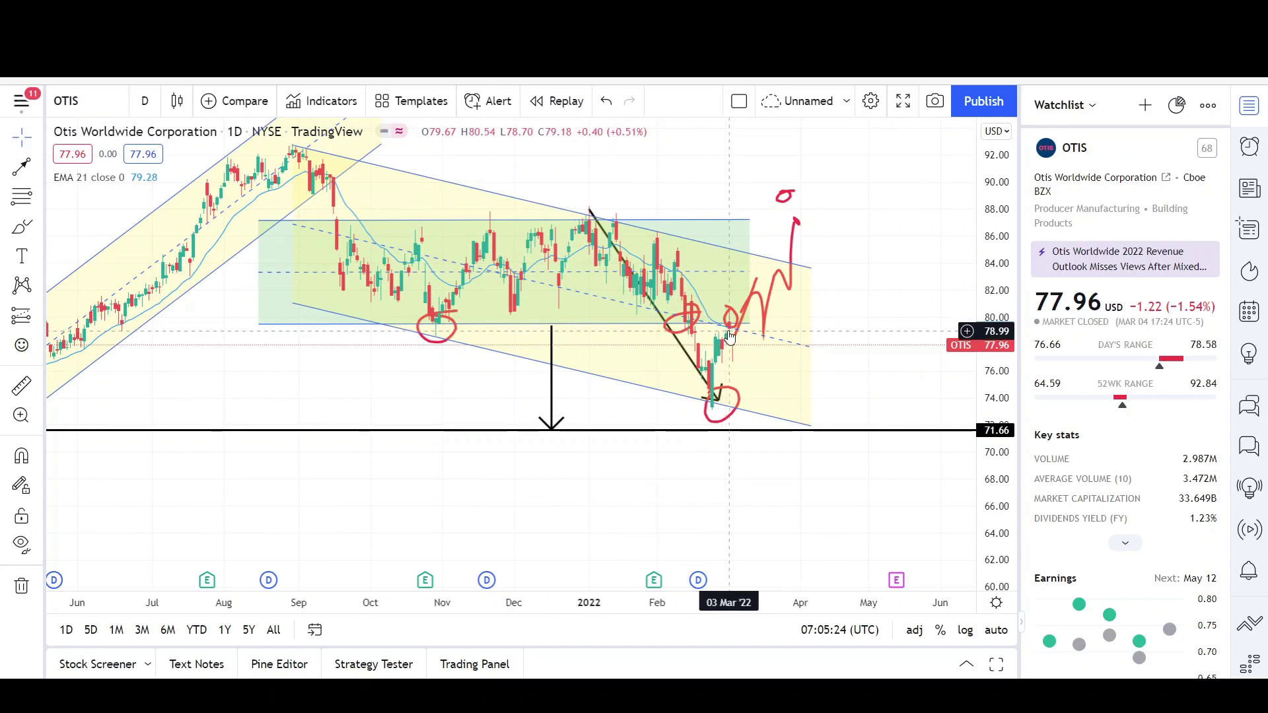
scroll(728, 333, up, 2)
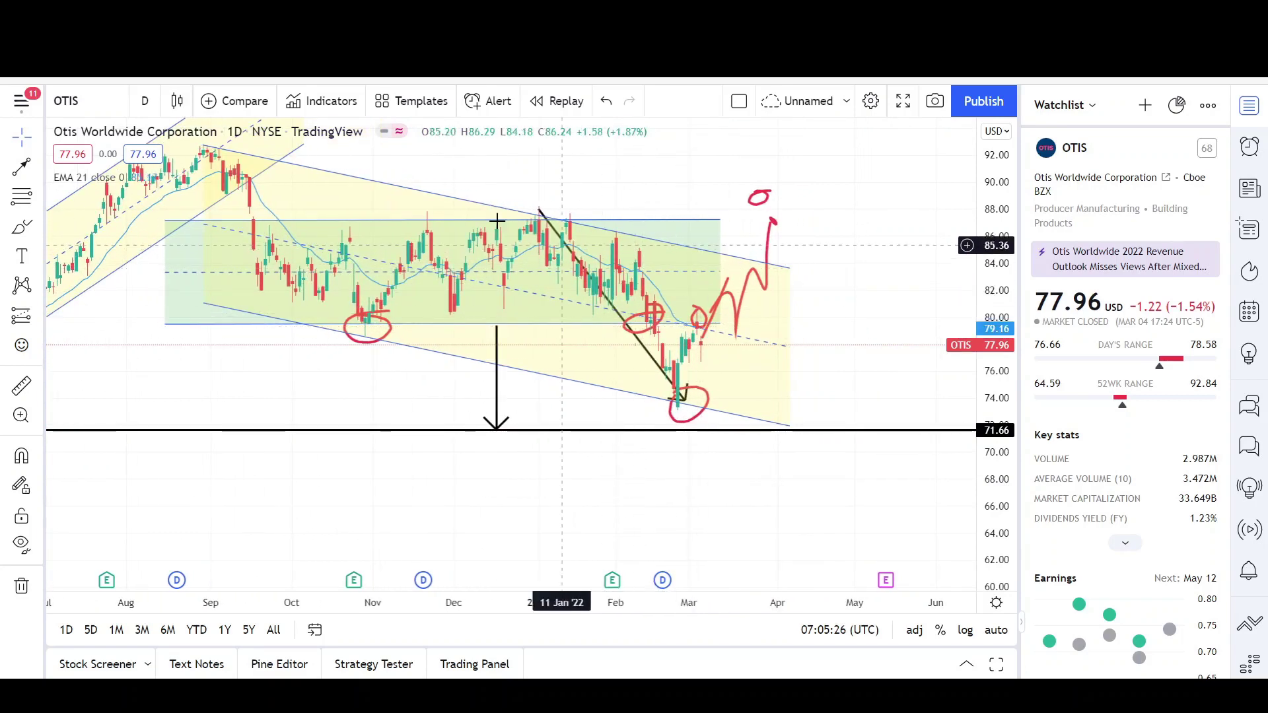
scroll(678, 310, down, 1)
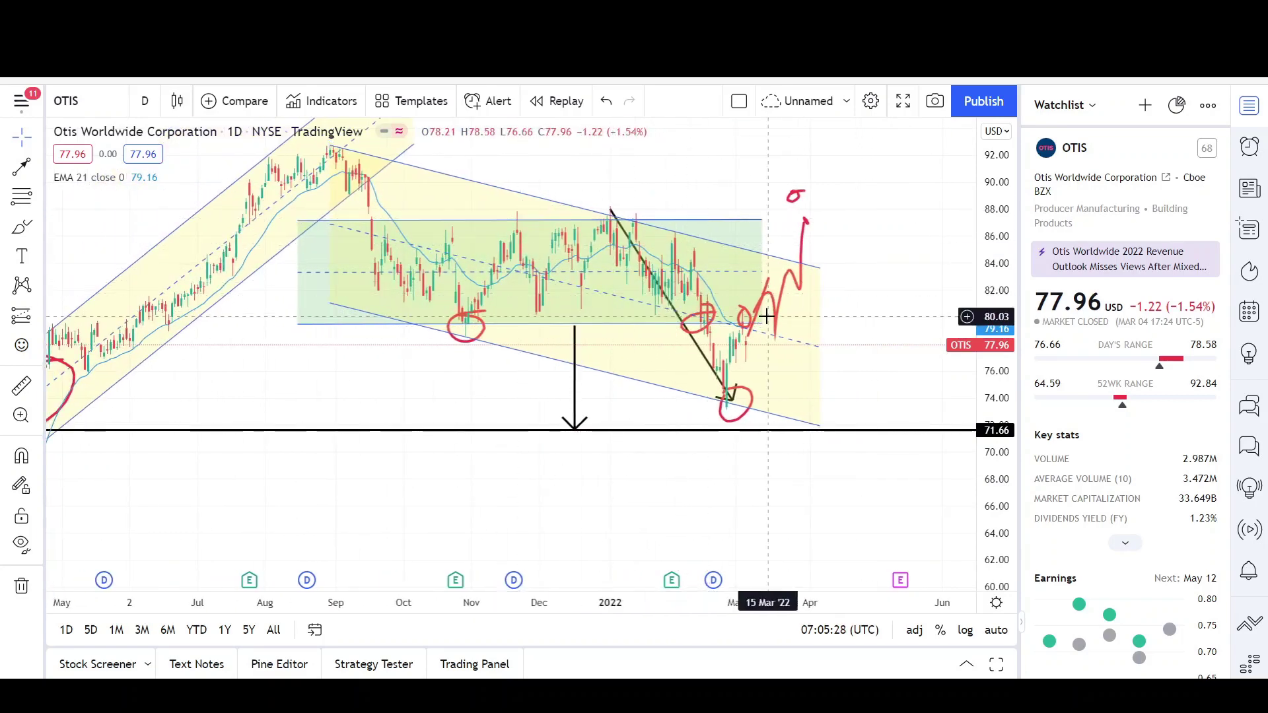
scroll(873, 356, up, 1)
scroll(860, 351, down, 4)
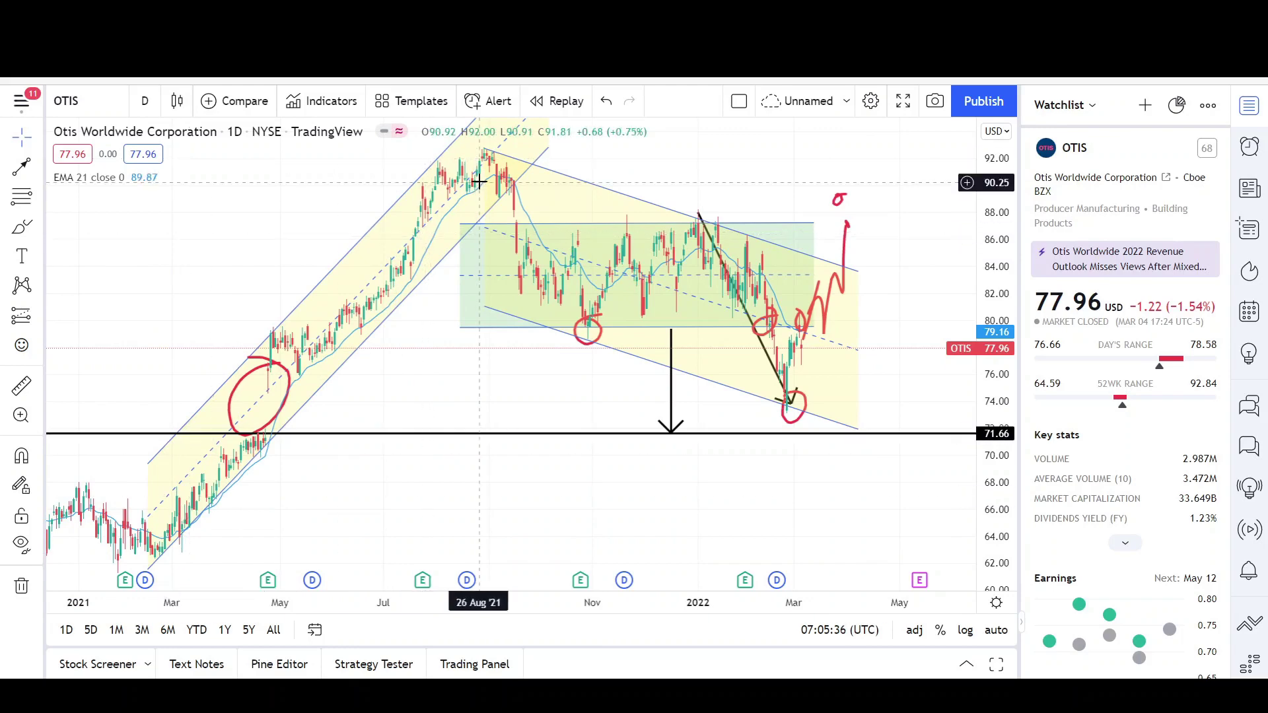
scroll(782, 417, up, 2)
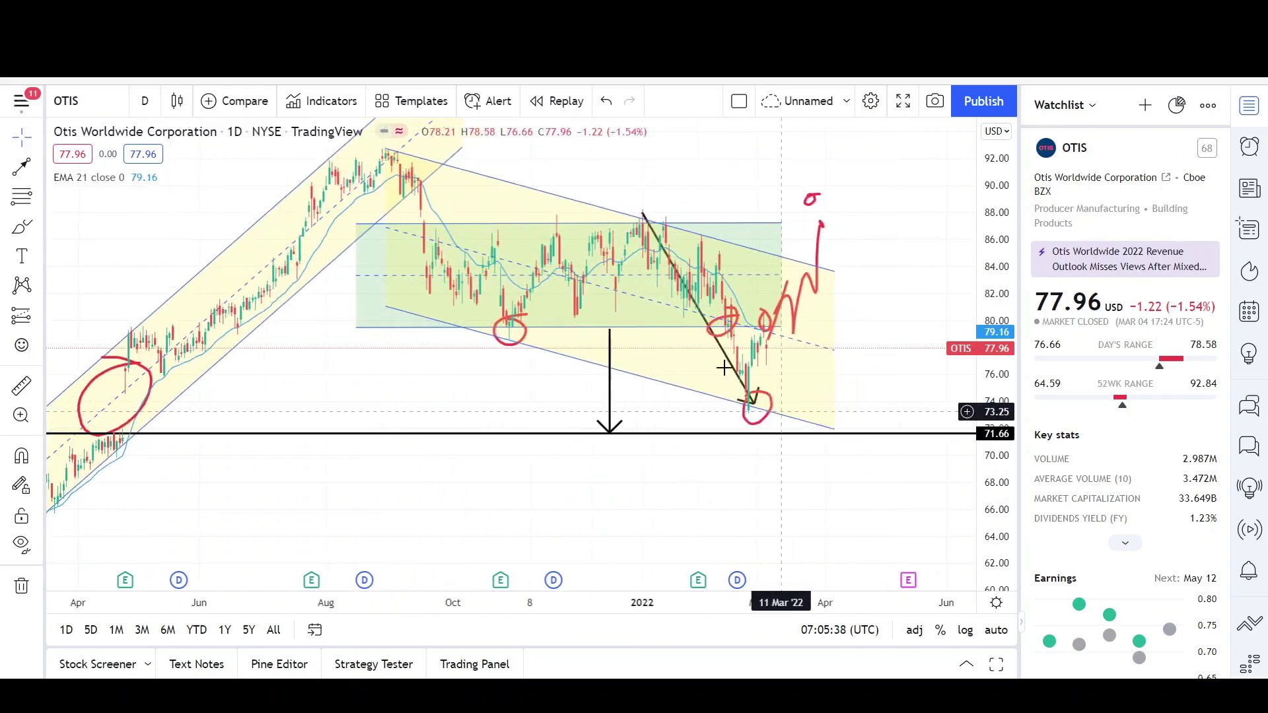
scroll(735, 354, up, 1)
scroll(735, 356, up, 3)
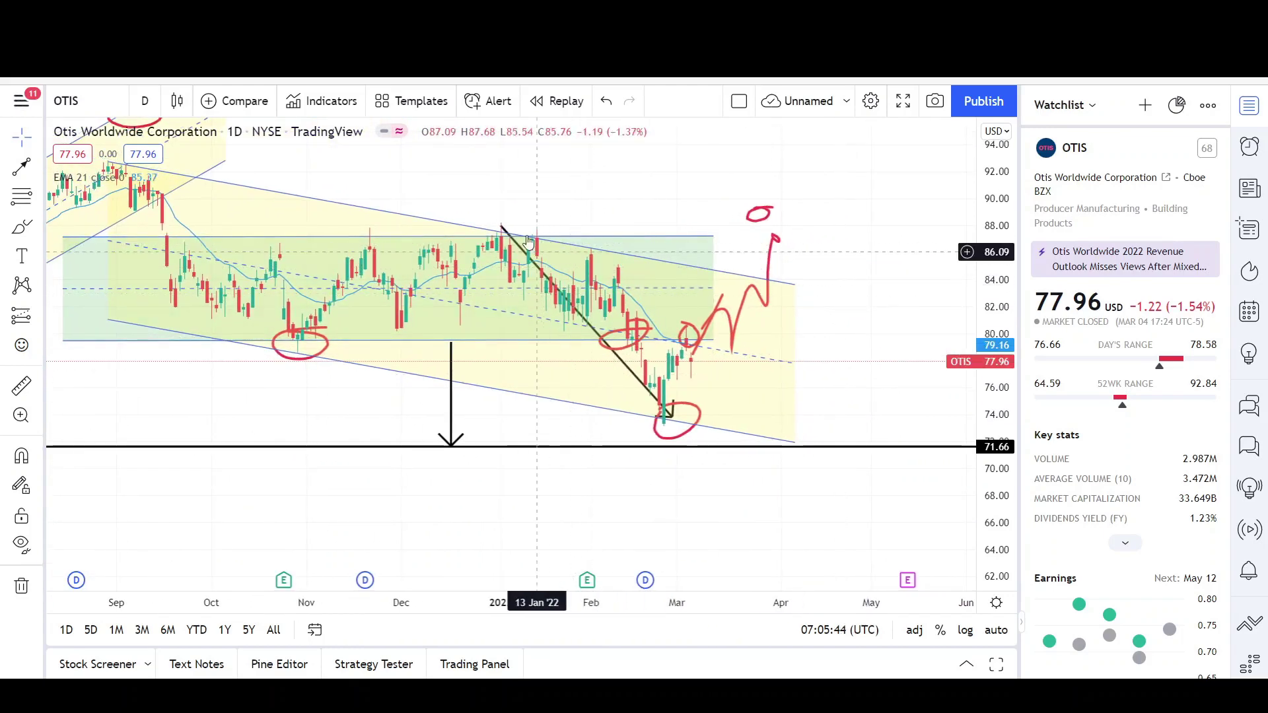
scroll(658, 413, down, 1)
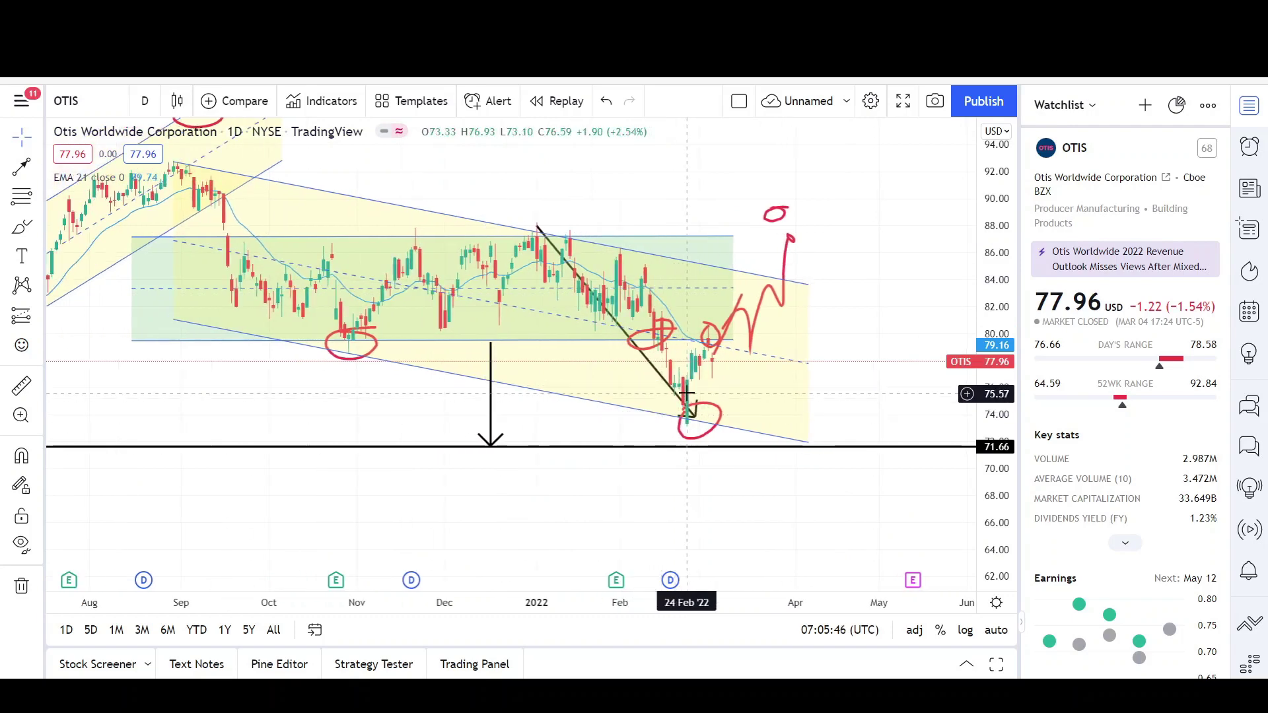
Examine the February–March 2022 candles around the green channel's lower line, then the full 2021–2022 price action against the black horizontal line.
scroll(709, 403, up, 1)
scroll(720, 416, down, 2)
scroll(721, 423, down, 3)
scroll(746, 396, up, 3)
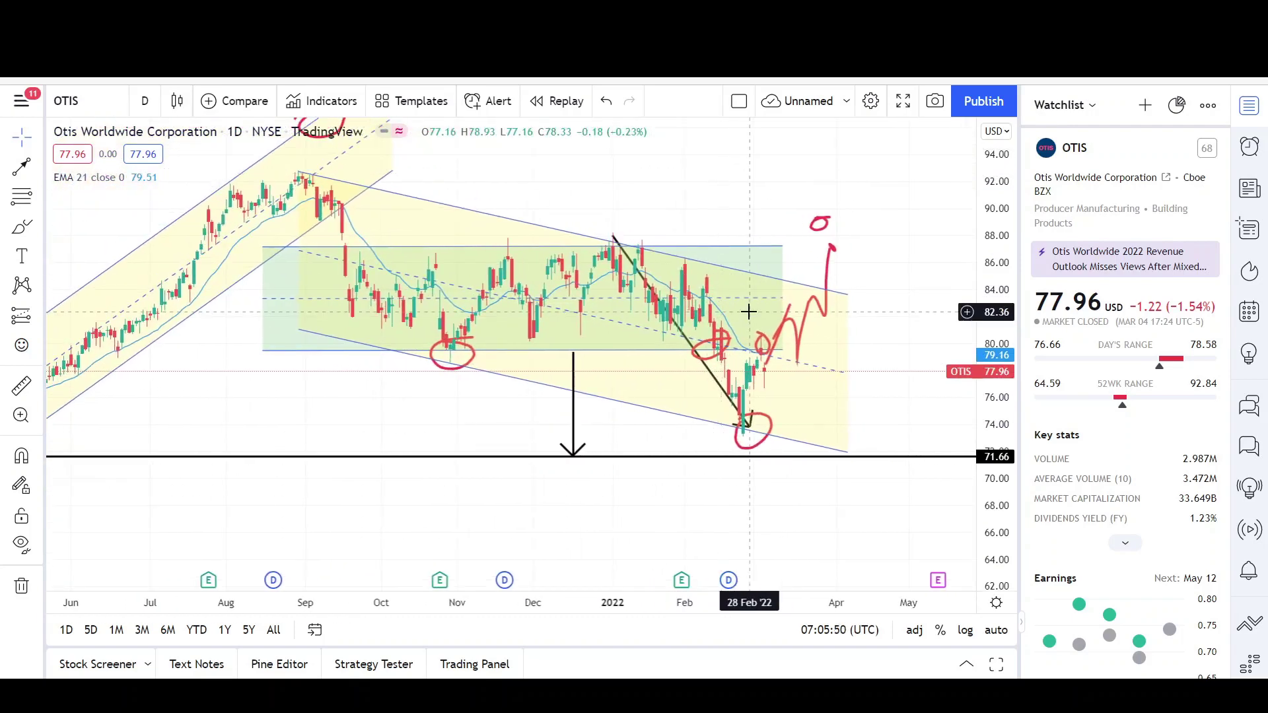
scroll(713, 336, up, 3)
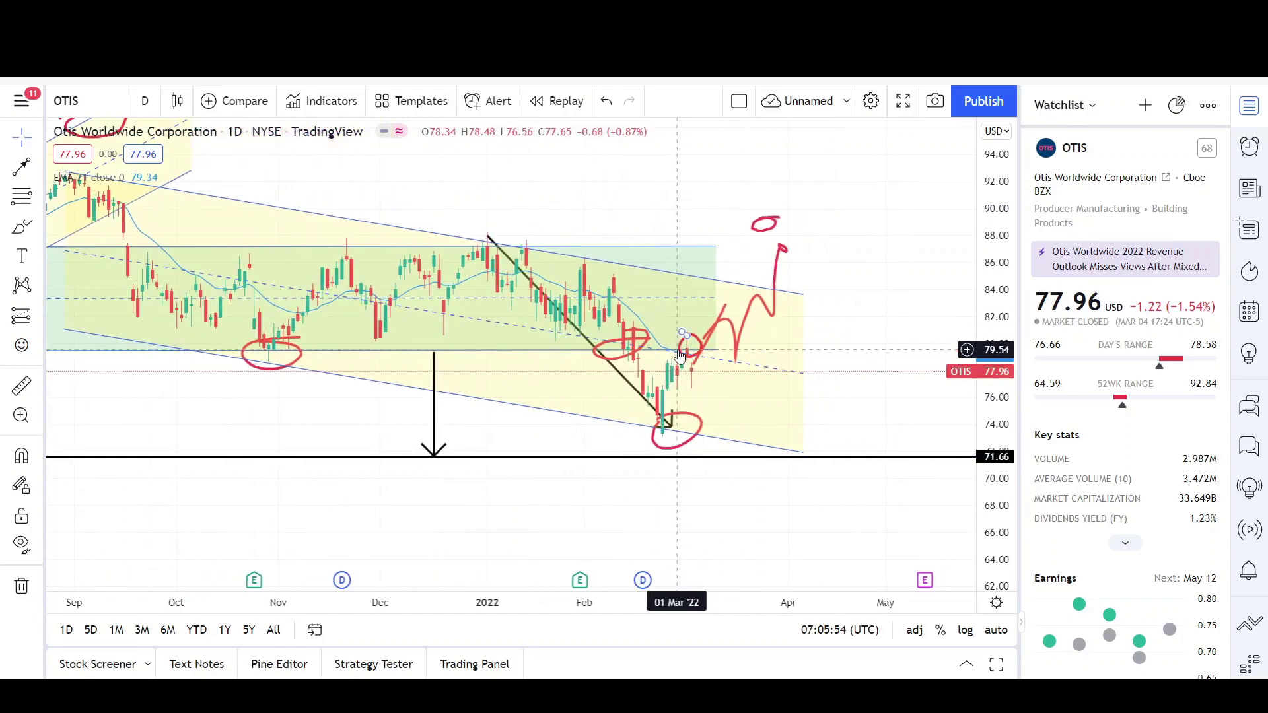
scroll(680, 355, up, 2)
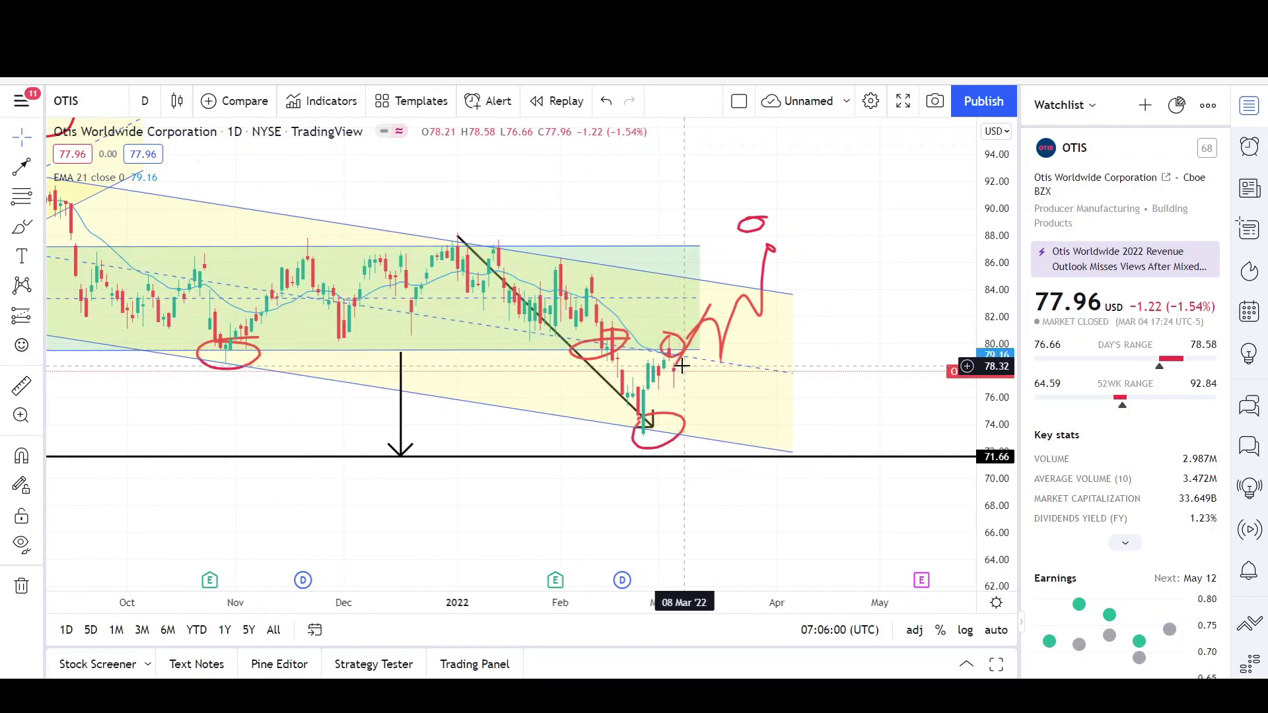
scroll(681, 365, down, 2)
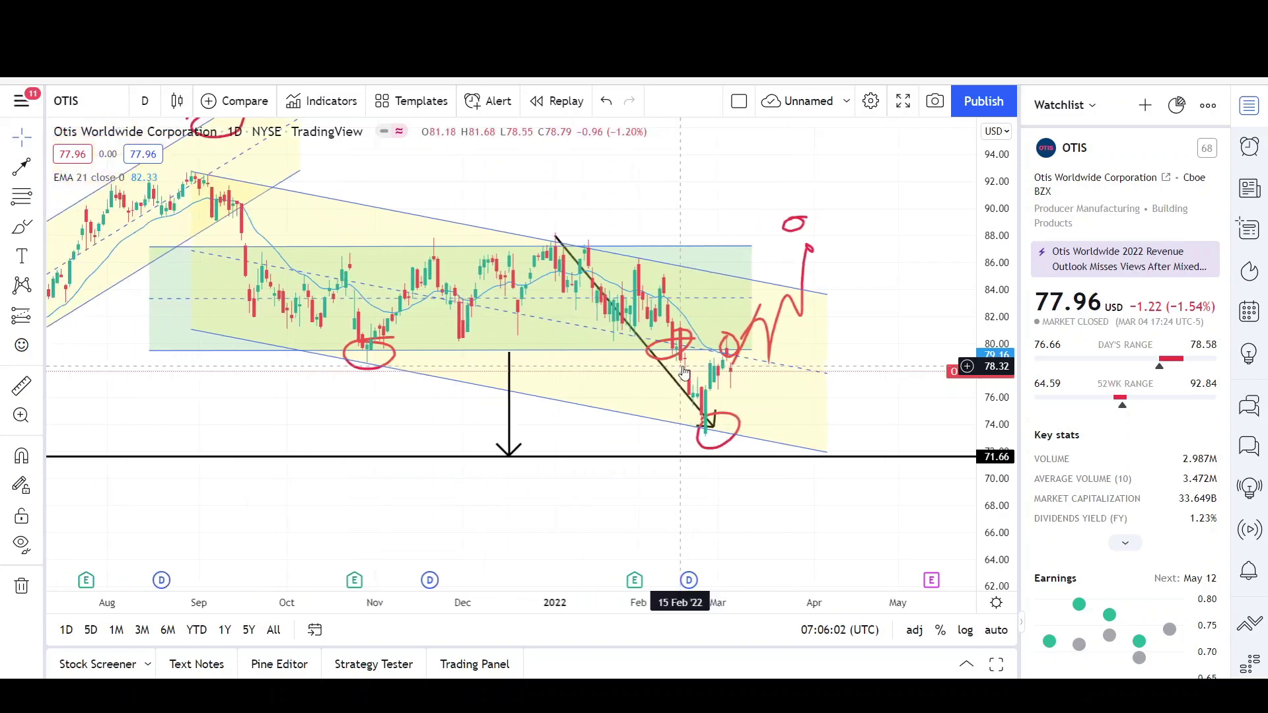
scroll(683, 372, down, 4)
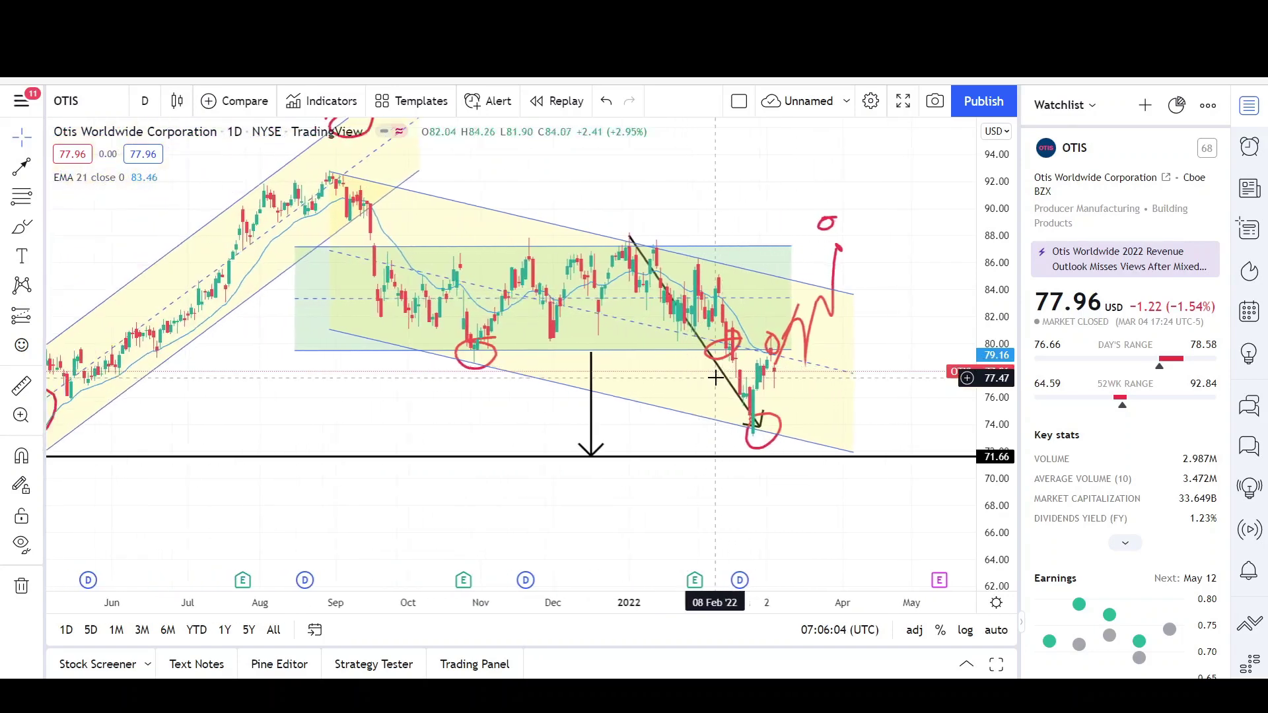
scroll(774, 367, up, 3)
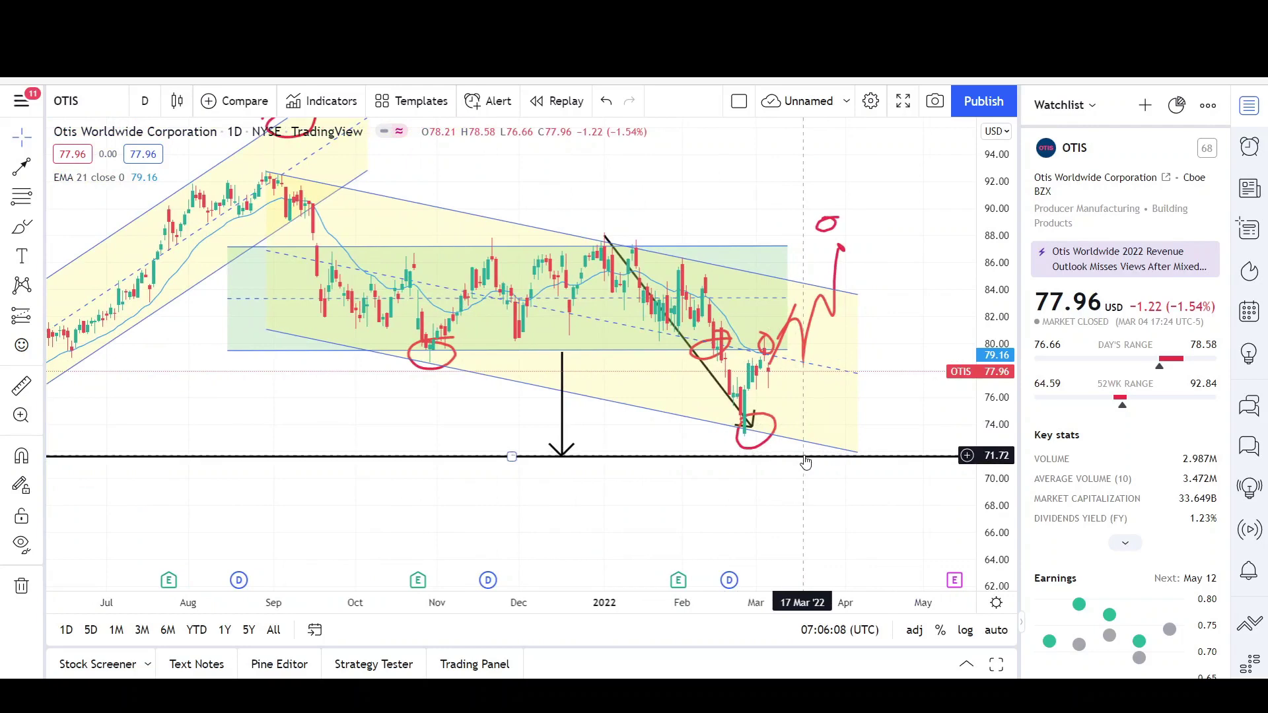
scroll(788, 507, down, 4)
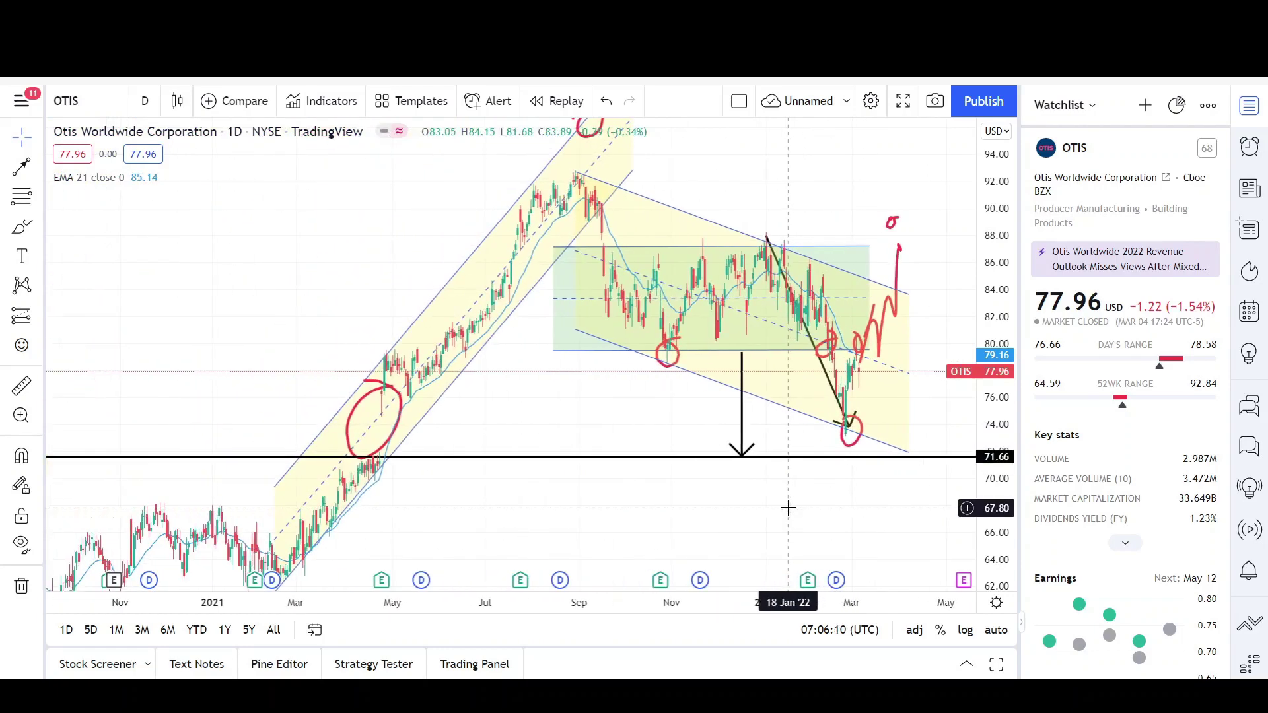
drag(880, 391, 667, 495)
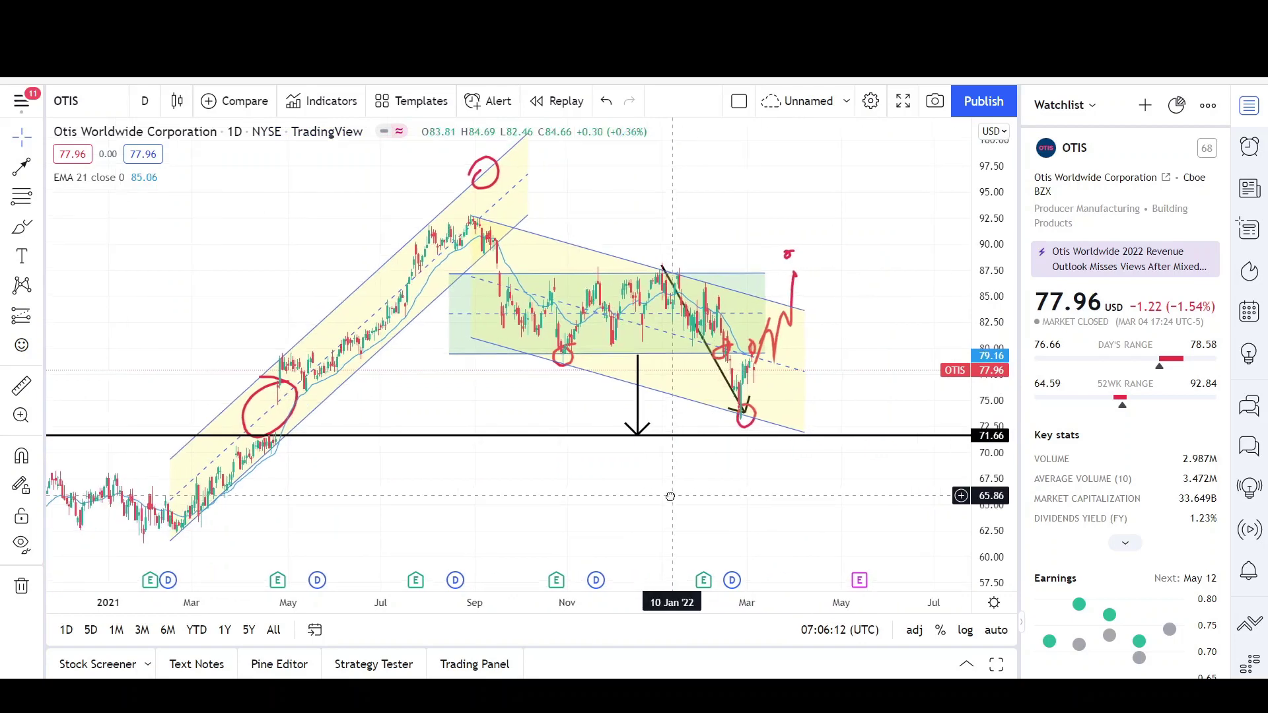
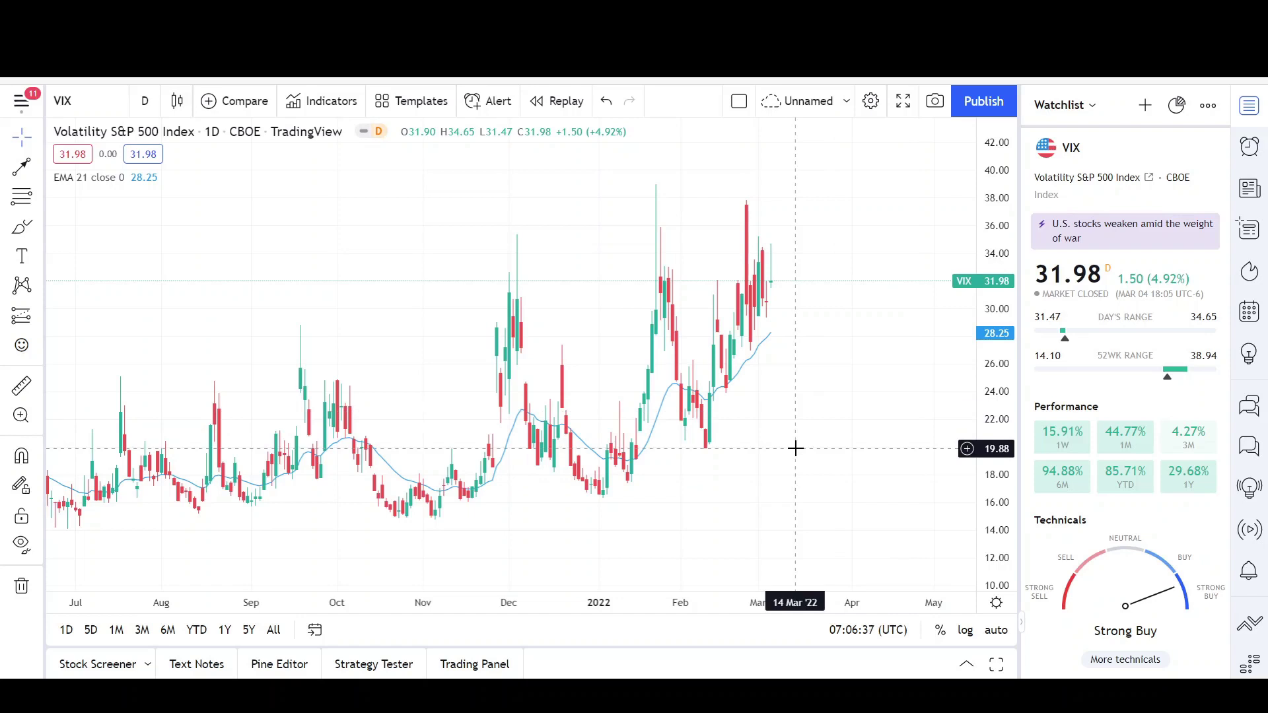
Examine the VIX daily chart from late 2020 to March 2022, including its volatility spikes and the recent rise in lows.
scroll(795, 448, down, 2)
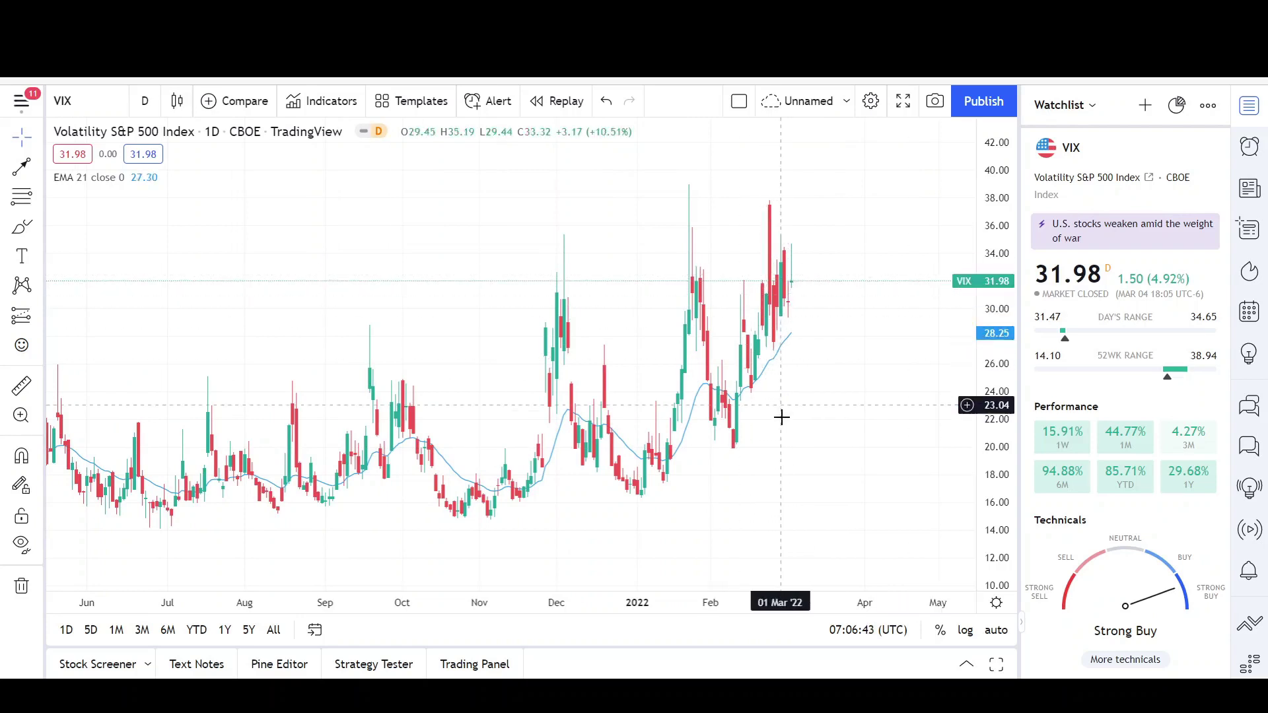
scroll(796, 438, down, 5)
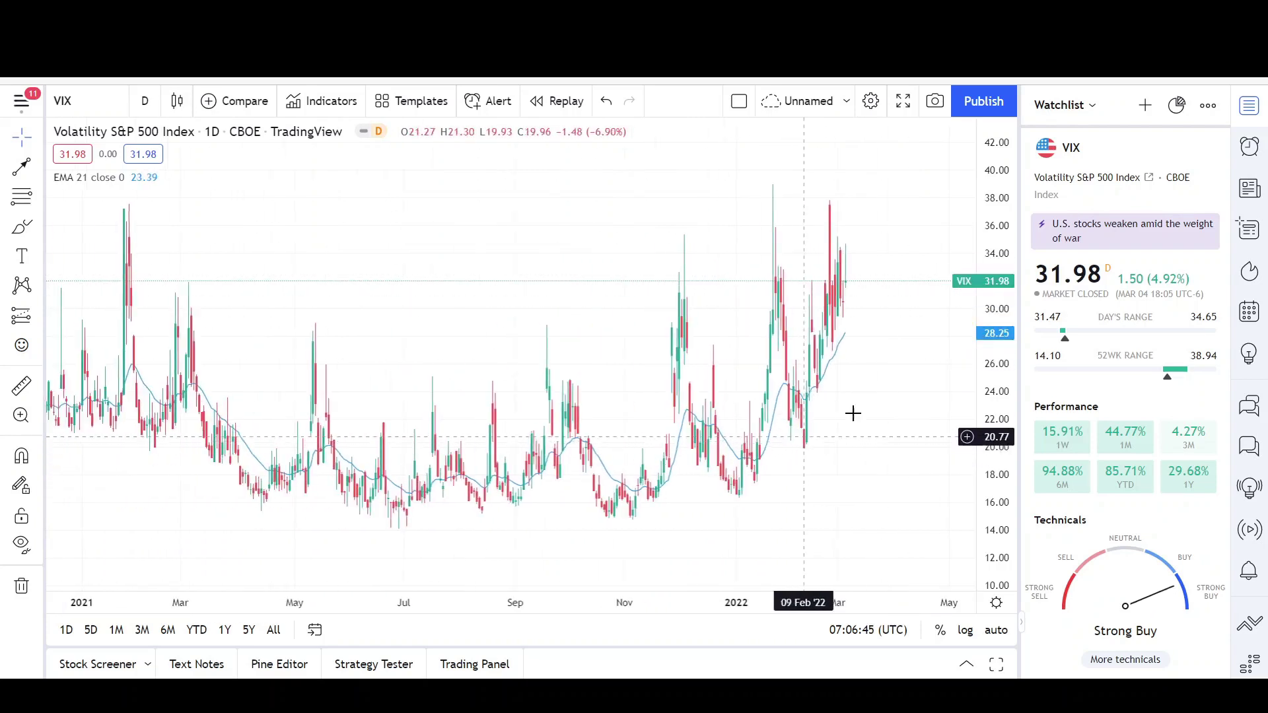
drag(861, 462, 845, 455)
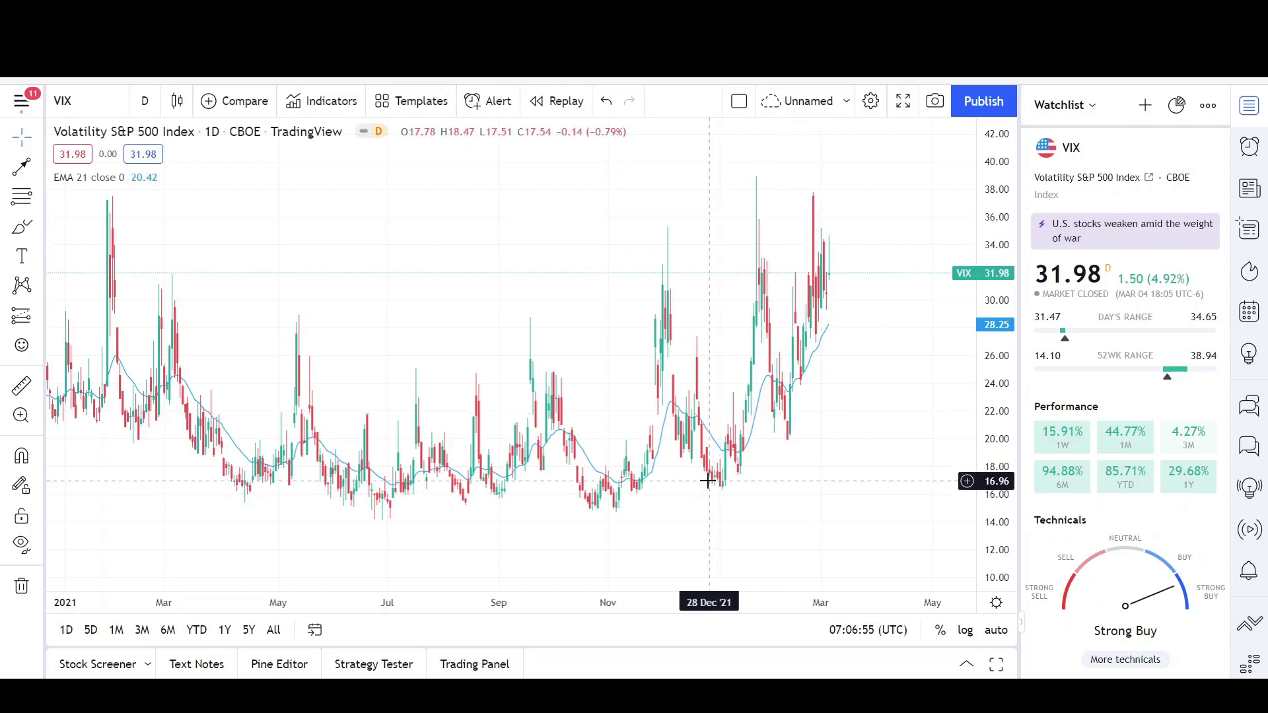
scroll(700, 489, down, 2)
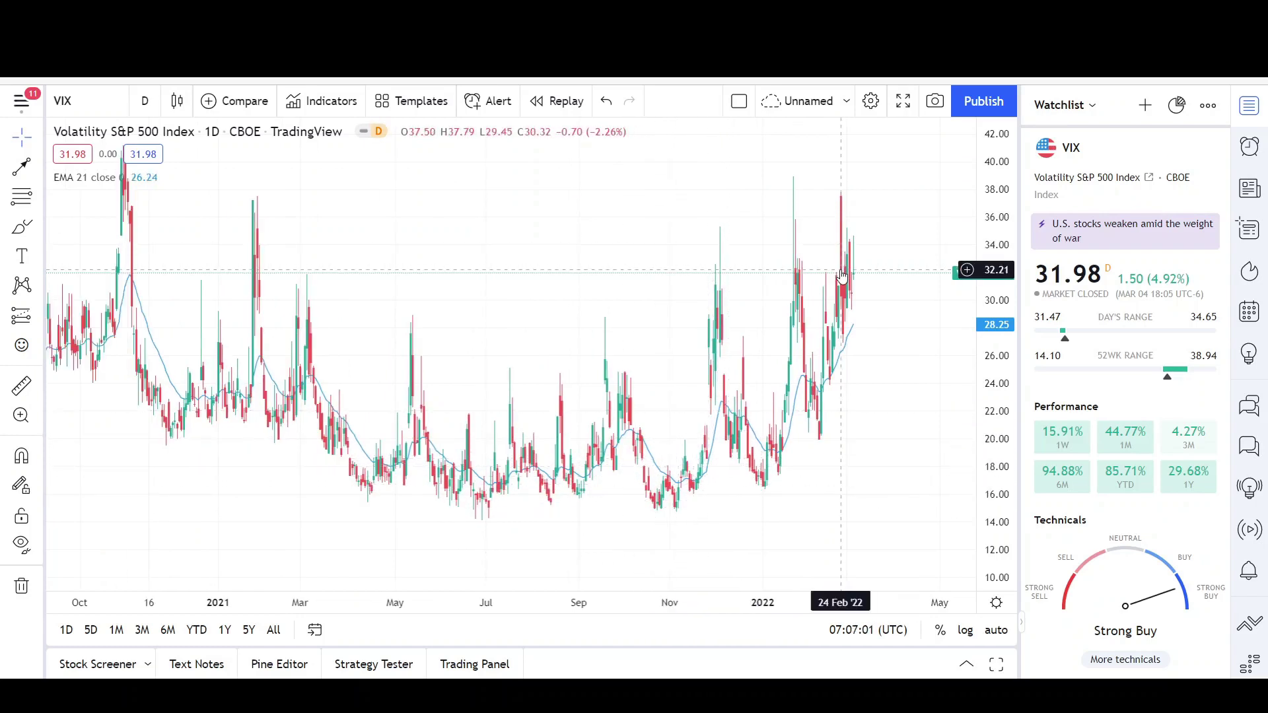
scroll(842, 276, up, 5)
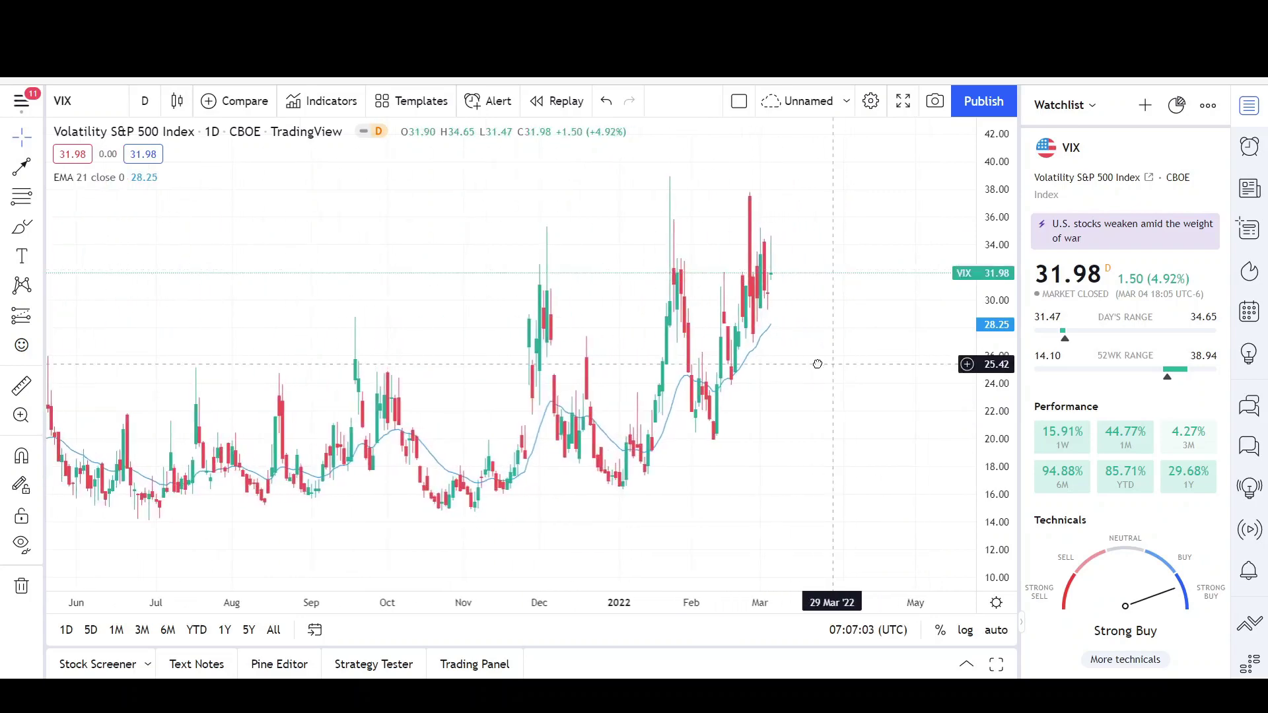
scroll(815, 397, down, 5)
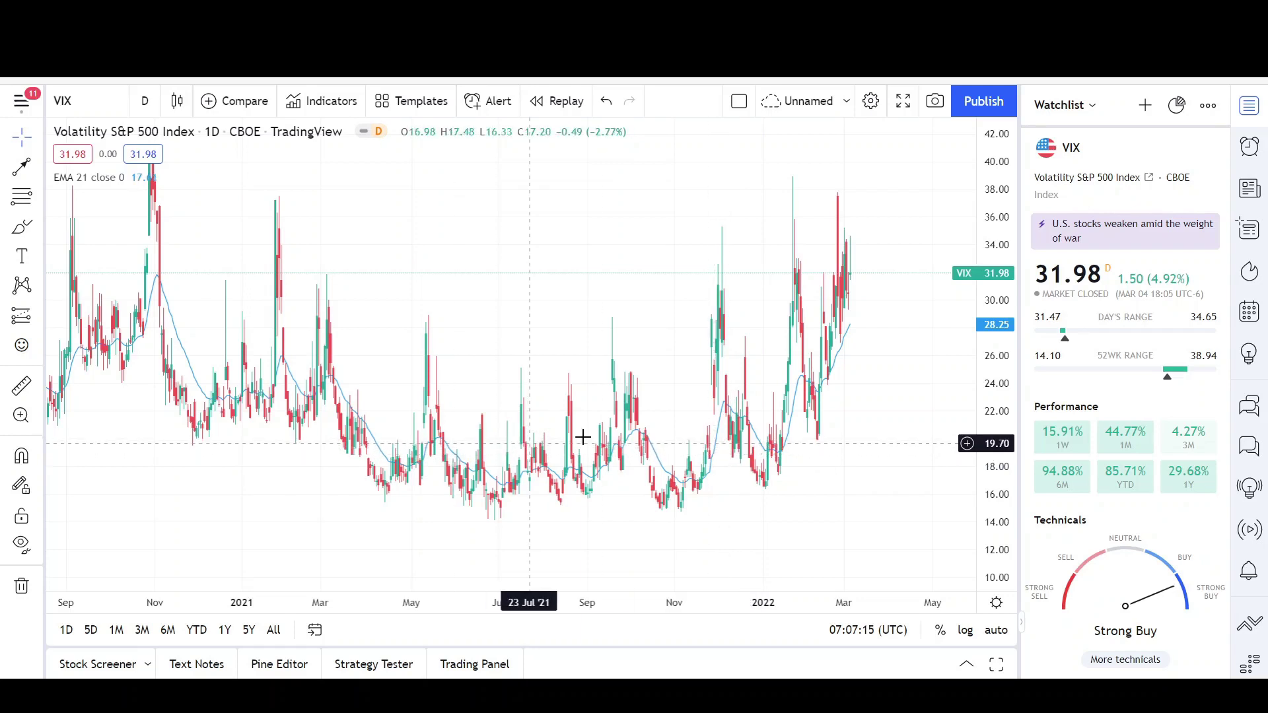
scroll(787, 458, up, 3)
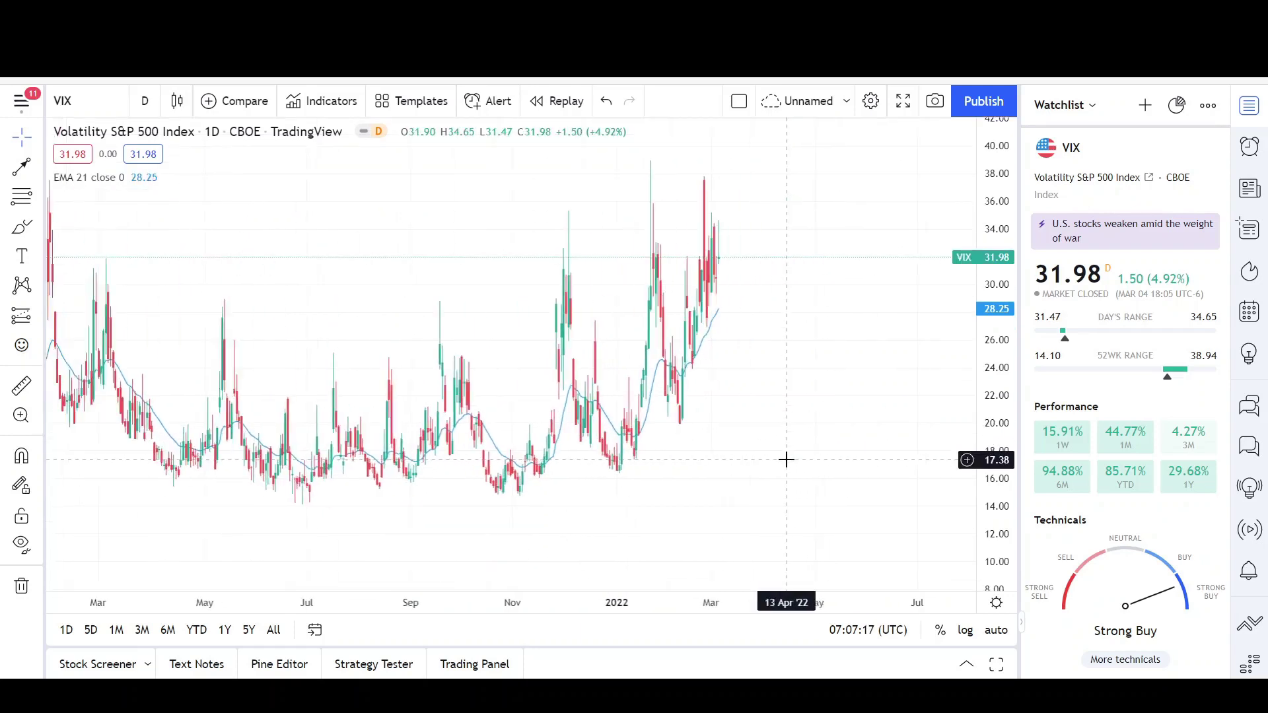
Draw a parallel channel under the rising VIX lows from 30 Nov '21 at 13.45 to 18 May '22 at 29.05, its upper line starting at about 31.27.
click(39, 168)
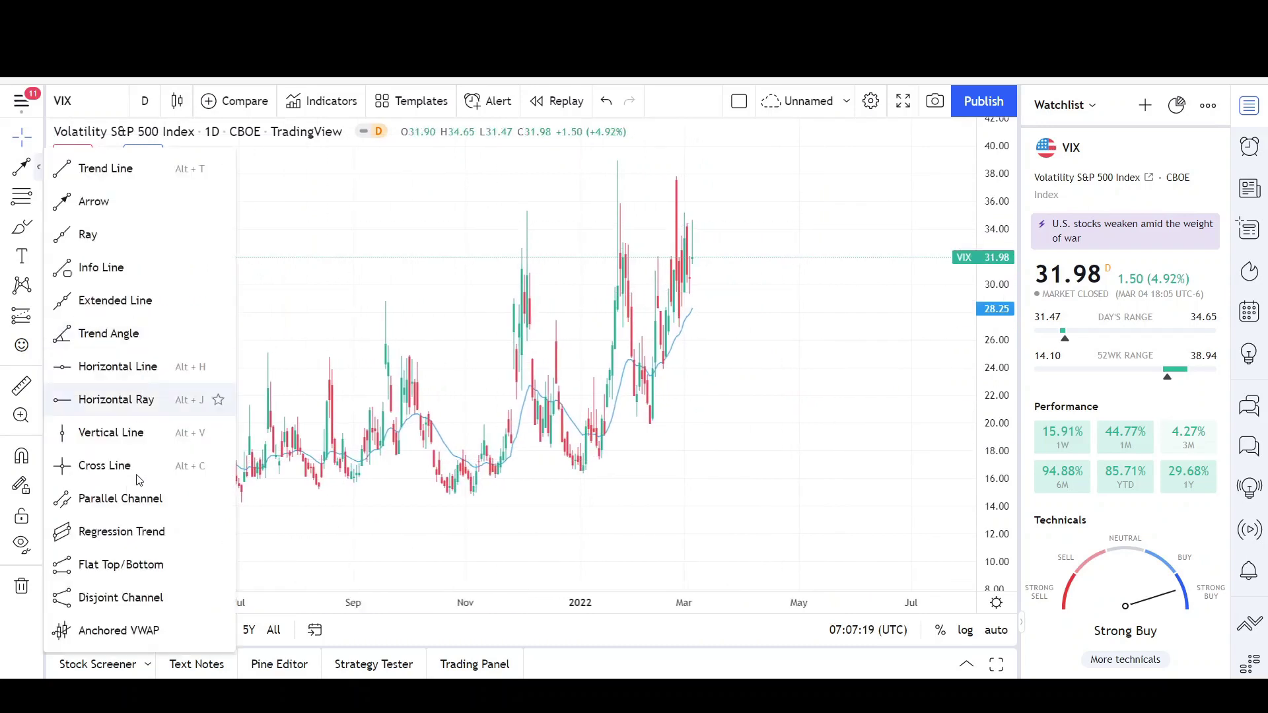
click(134, 495)
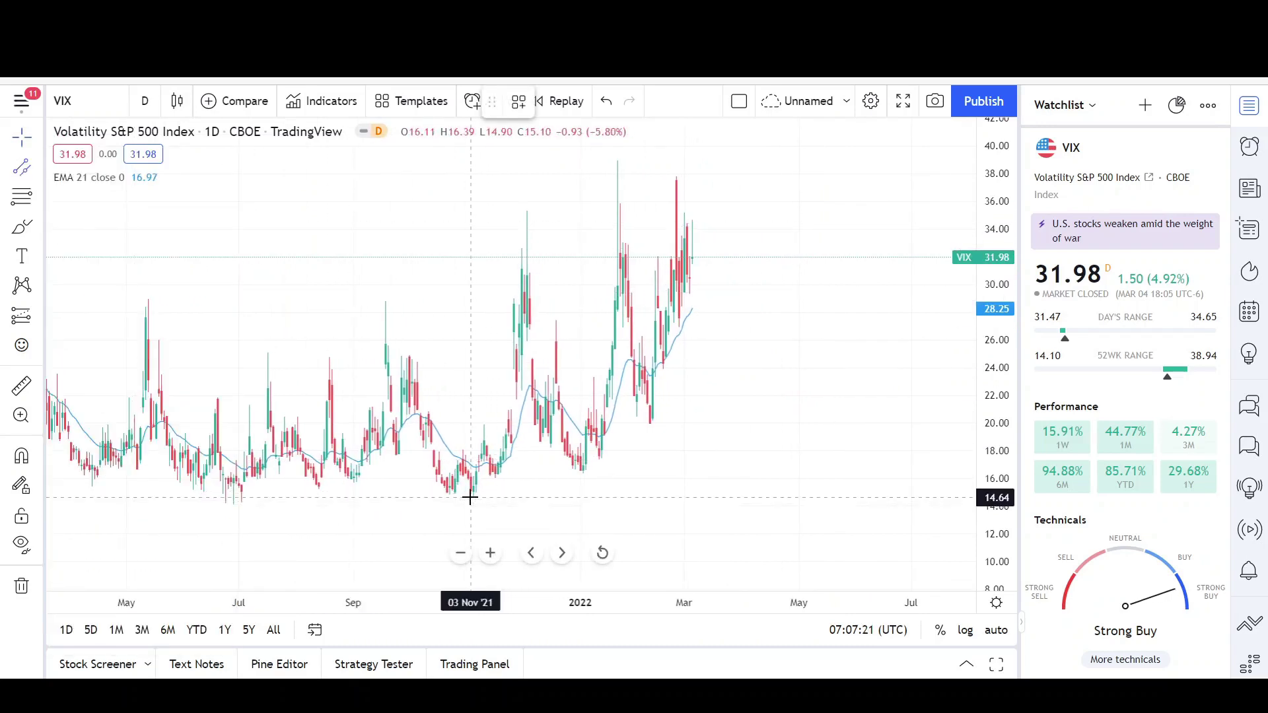
click(470, 497)
key(Escape)
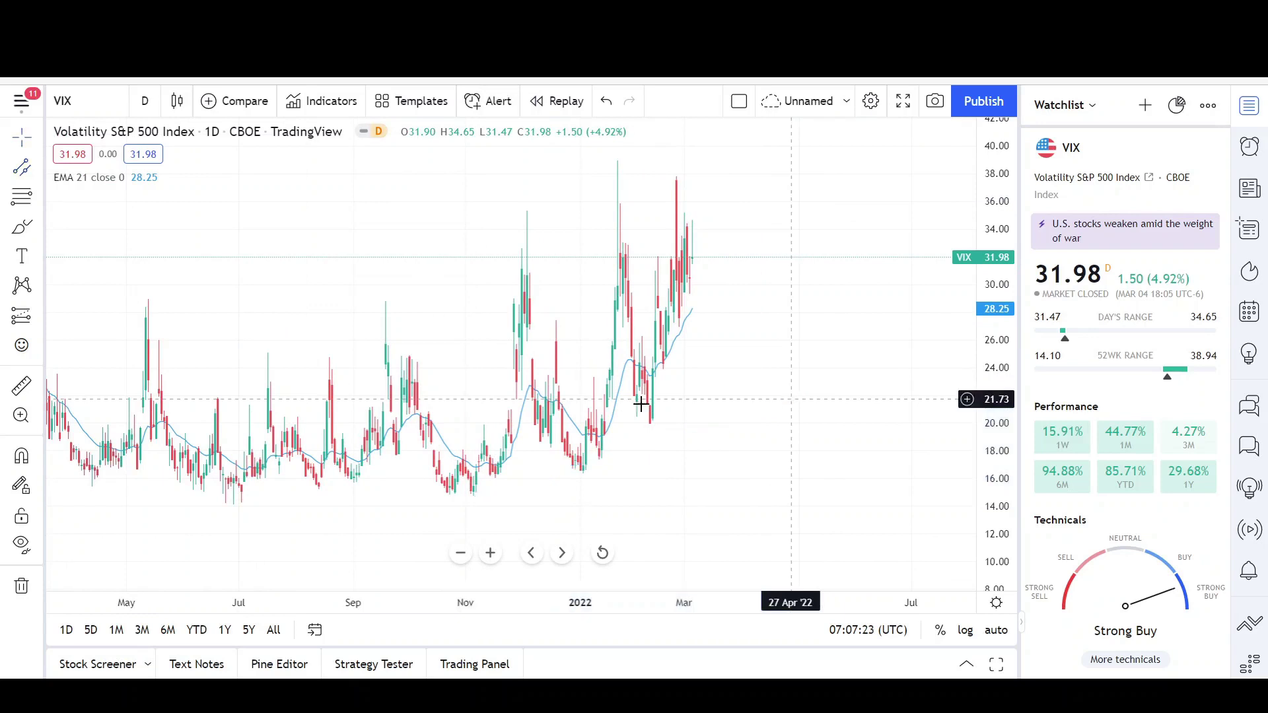
click(519, 513)
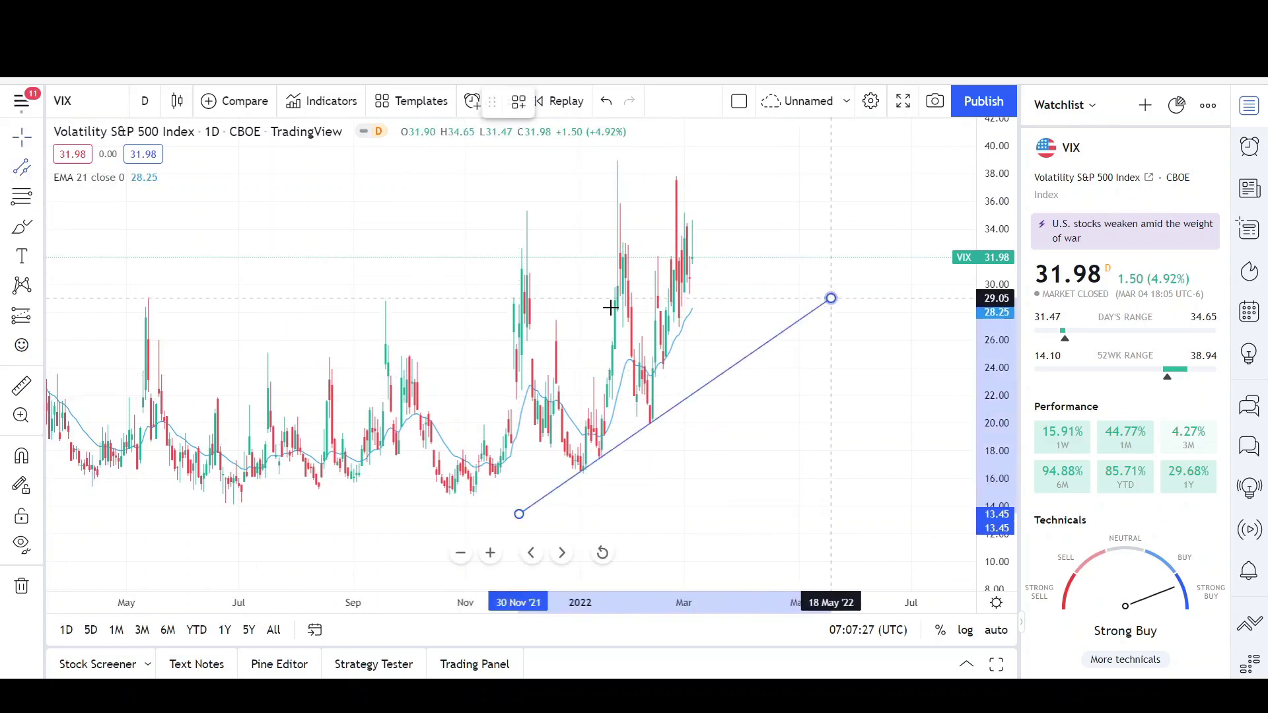
click(518, 268)
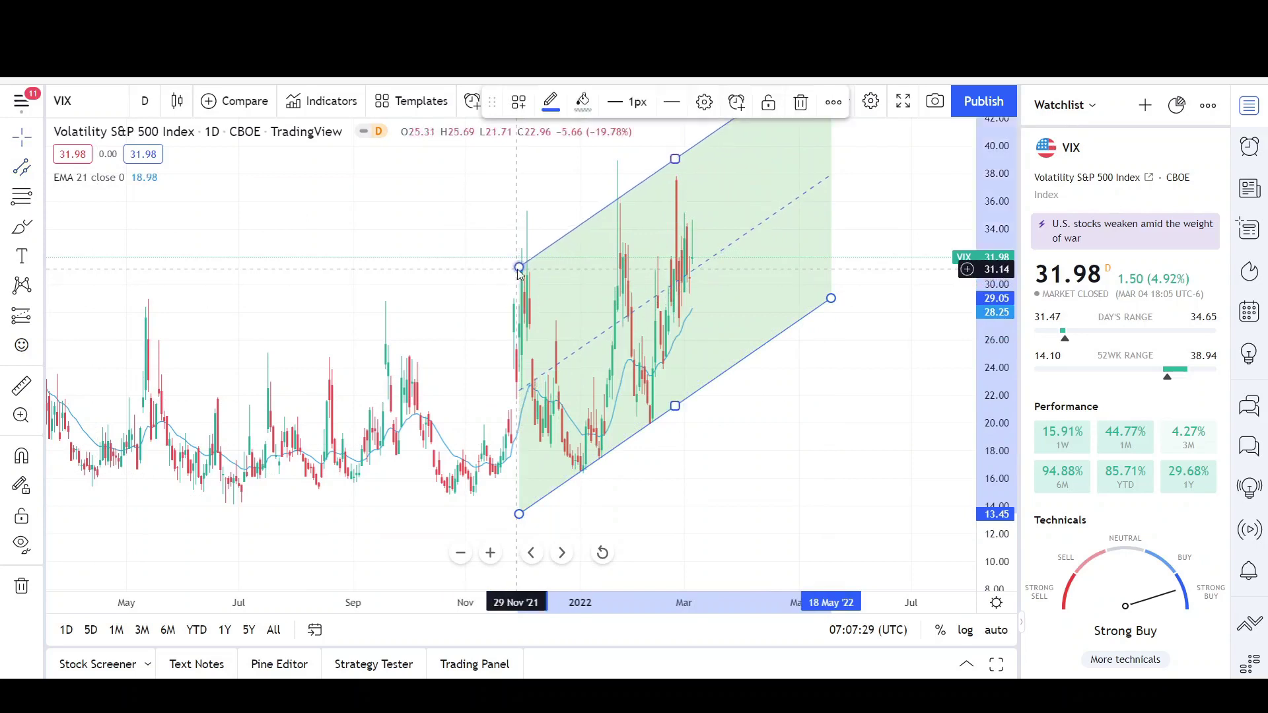
Change the fill of the VIX channel to yellow and deselect it.
click(581, 102)
click(622, 158)
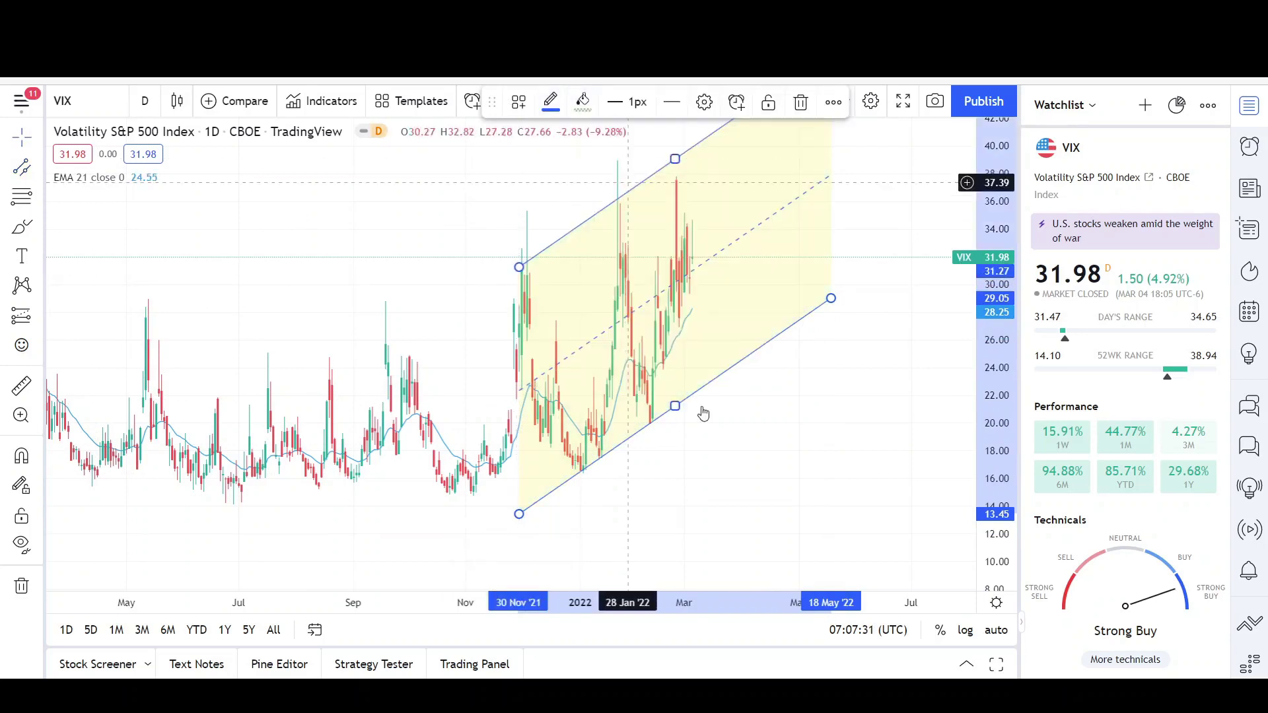
click(718, 427)
Circle the November 2021–March 2022 rise and the April–October 2021 sideways range with red brush strokes.
scroll(701, 367, down, 1)
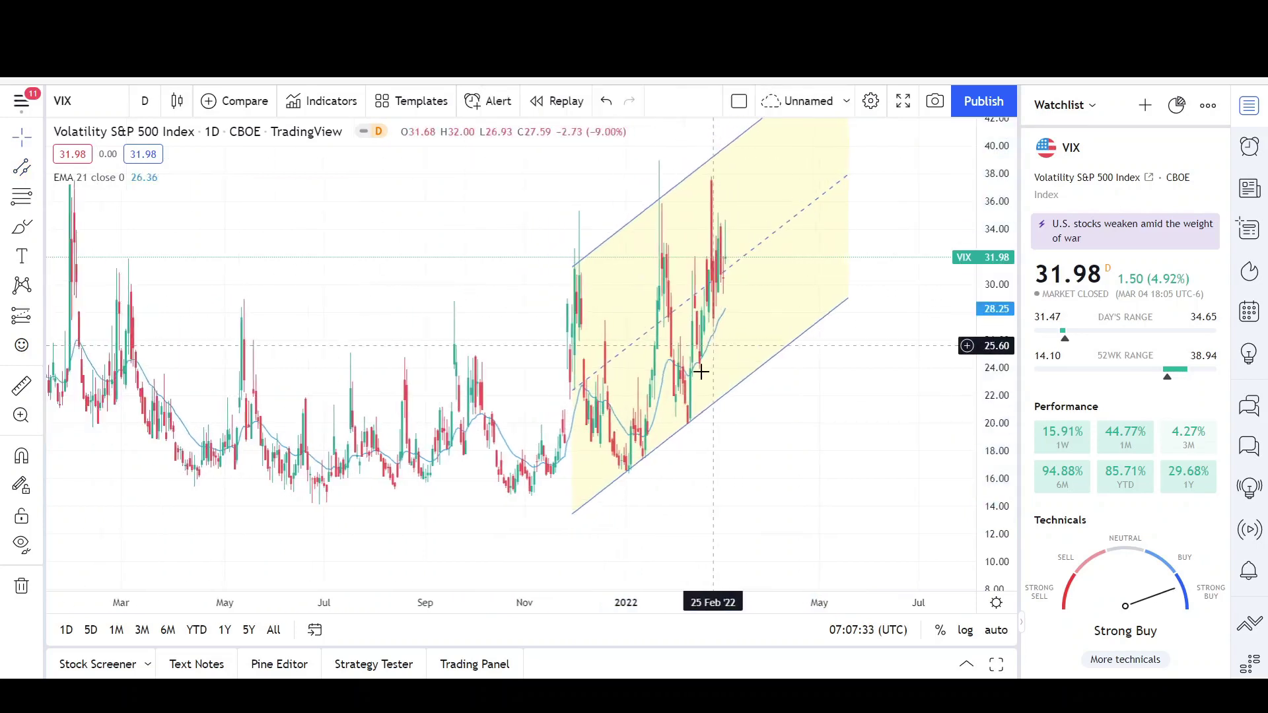
drag(556, 381, 649, 379)
scroll(649, 374, up, 2)
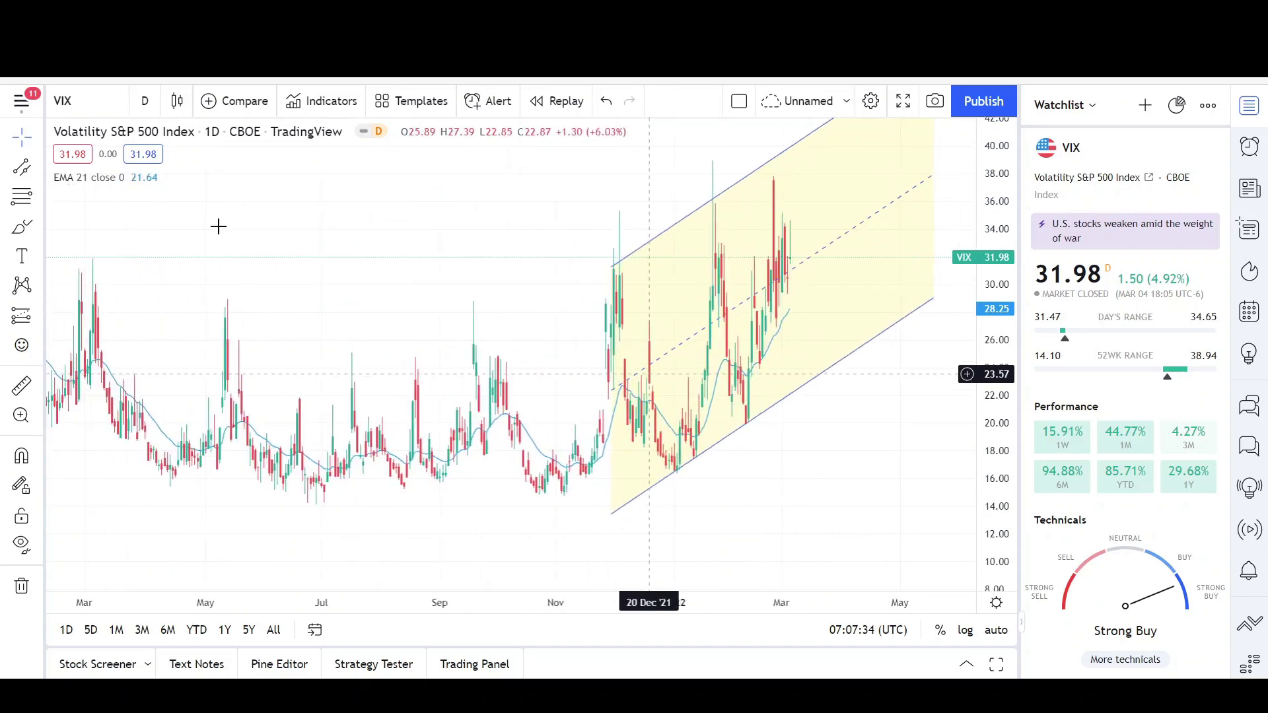
click(22, 226)
mouse_move(670, 349)
mouse_down()
mouse_move(885, 339)
mouse_move(777, 322)
mouse_up()
mouse_move(430, 412)
mouse_down()
mouse_move(147, 428)
mouse_move(317, 421)
mouse_up()
Examine the VIX history back to the March 2020 spike, comparing it with the circled ranges and the recent yellow channel.
scroll(539, 460, down, 2)
scroll(539, 460, down, 2)
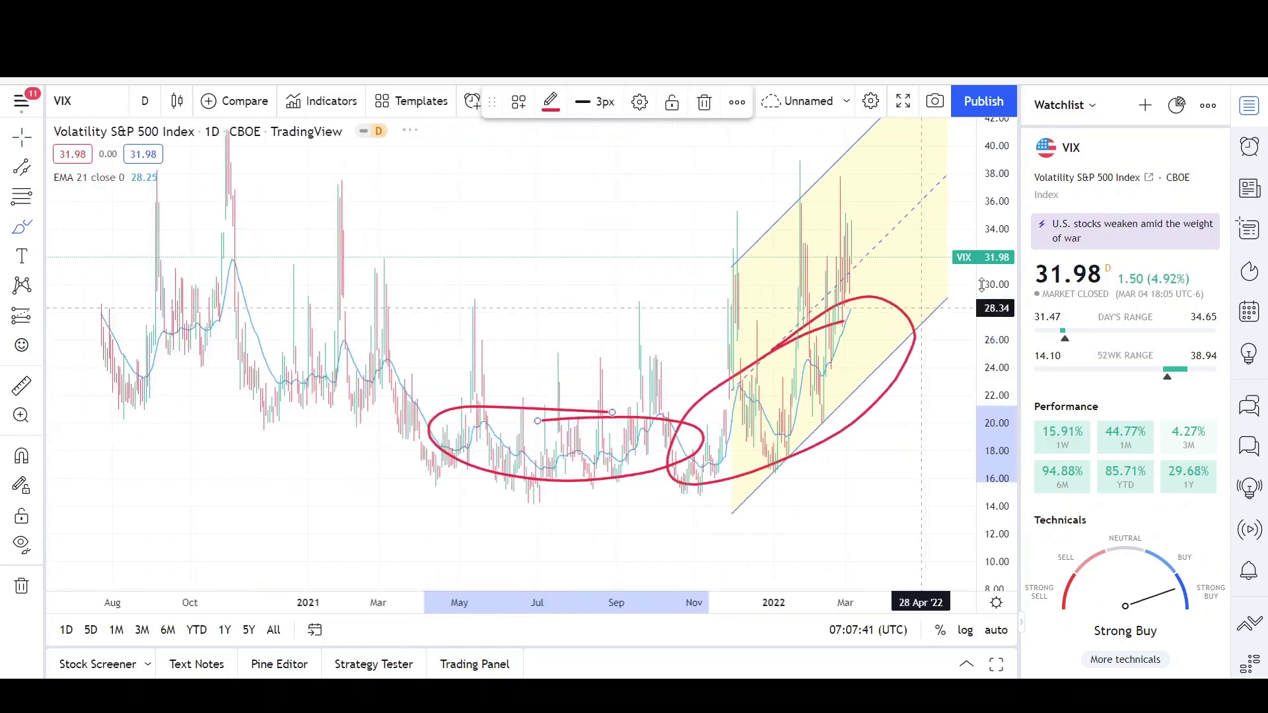
scroll(746, 402, down, 3)
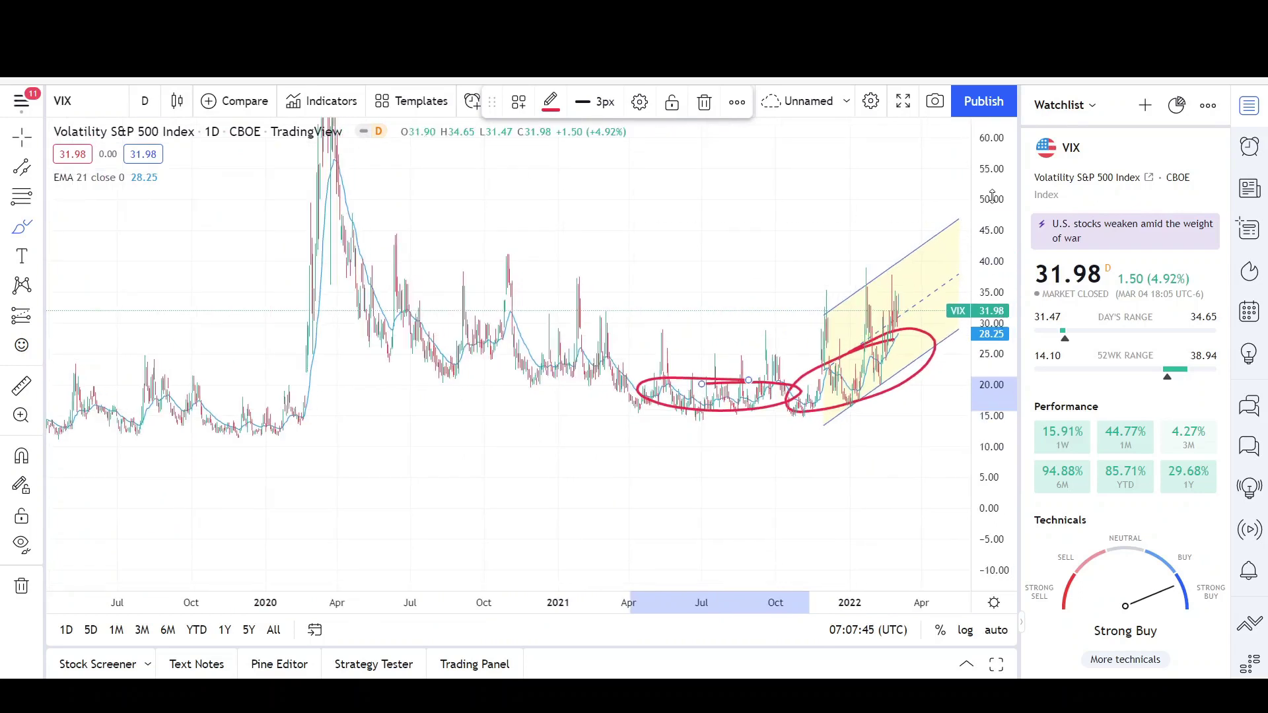
drag(991, 196, 990, 244)
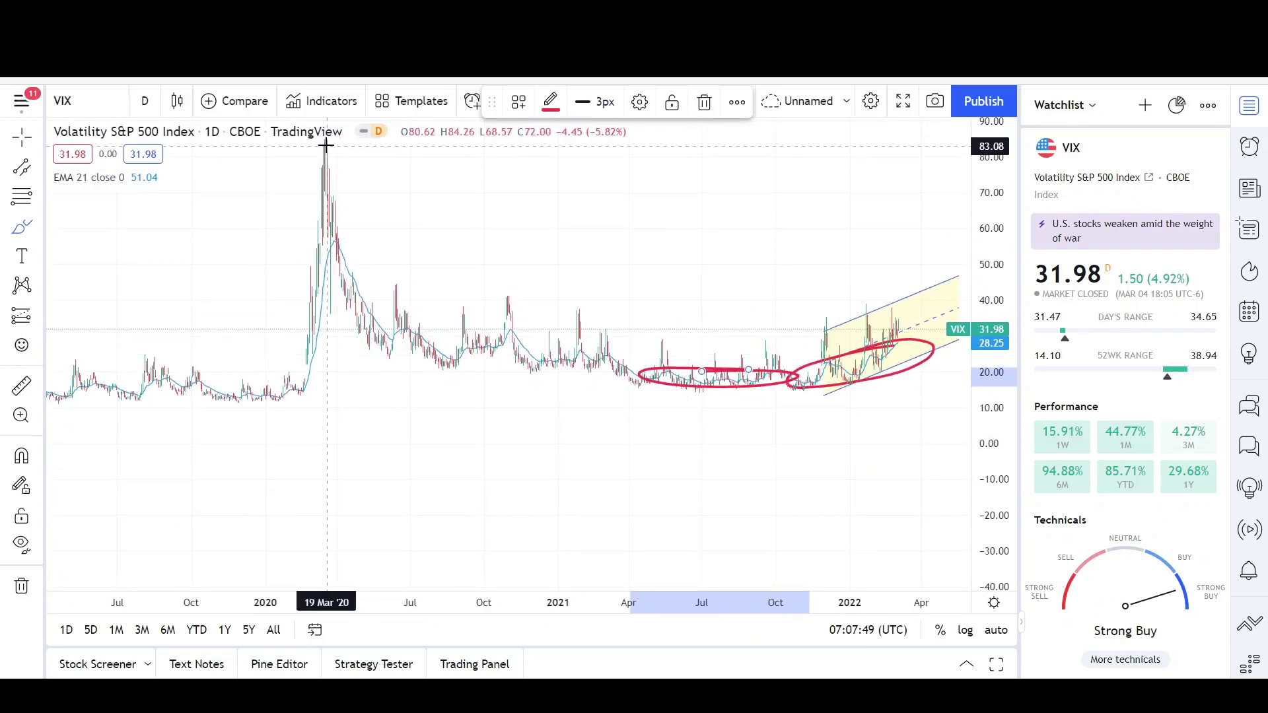
drag(326, 144, 466, 144)
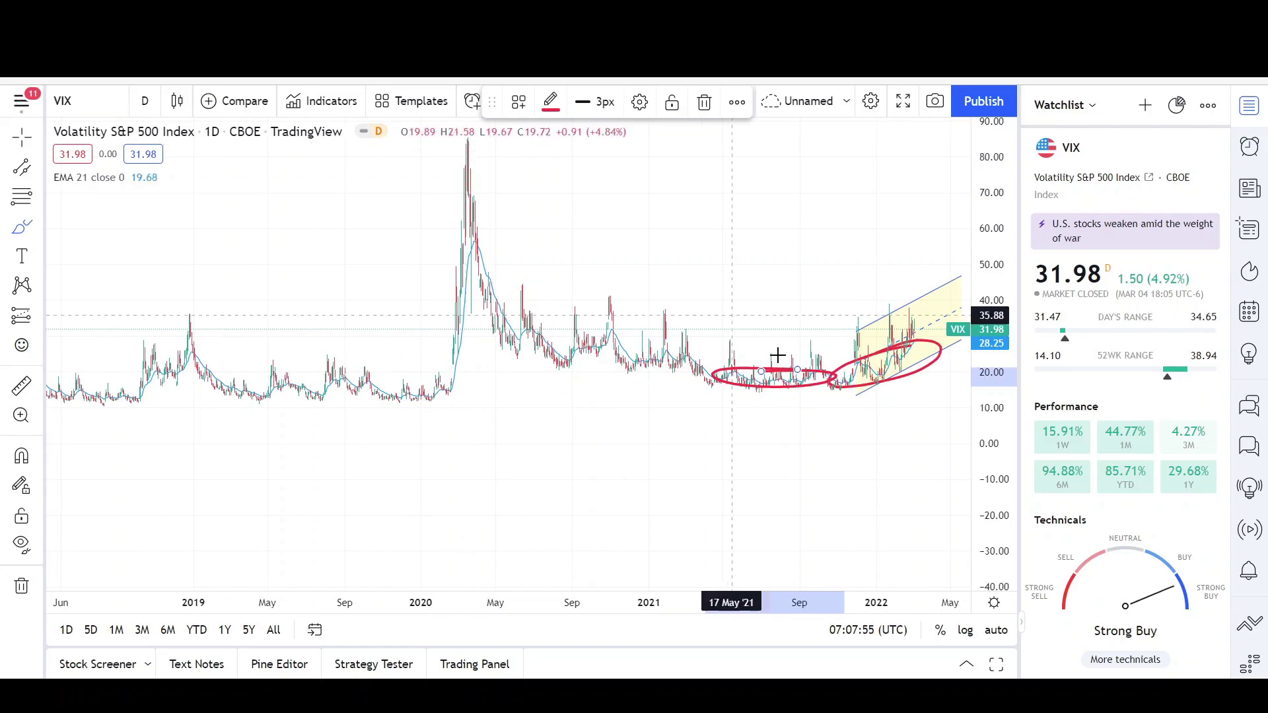
scroll(774, 360, up, 5)
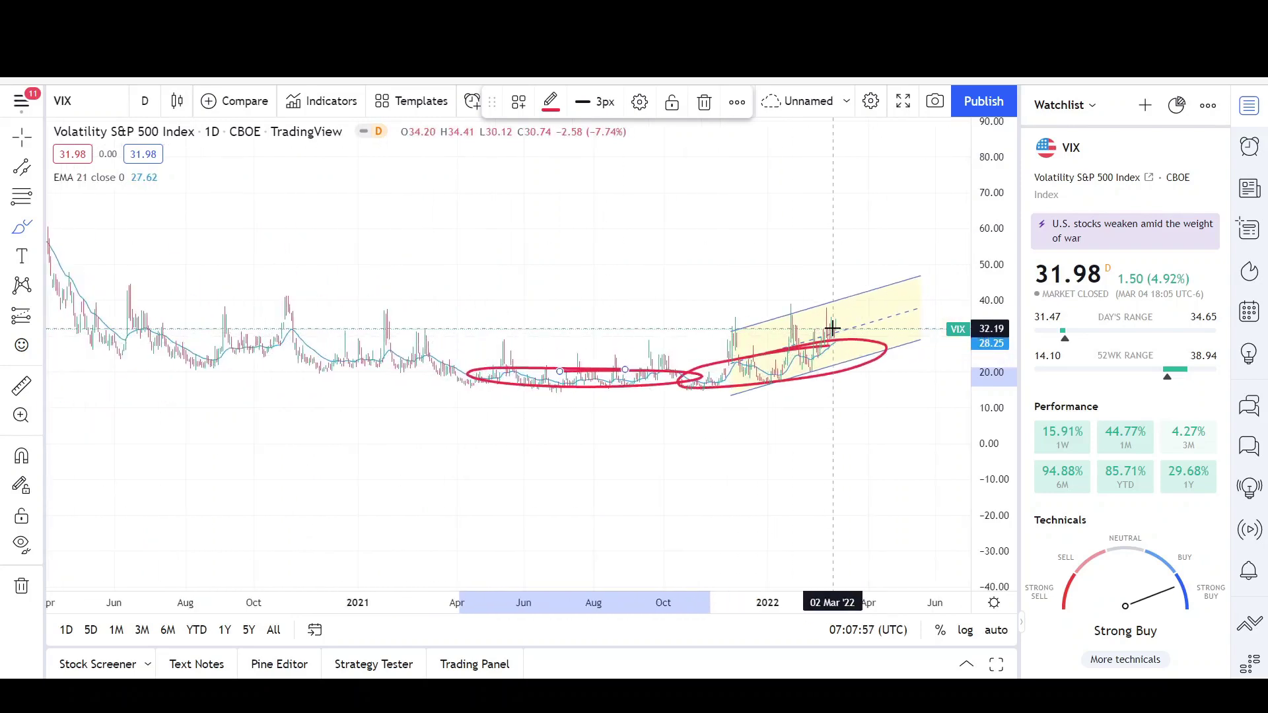
scroll(834, 314, up, 2)
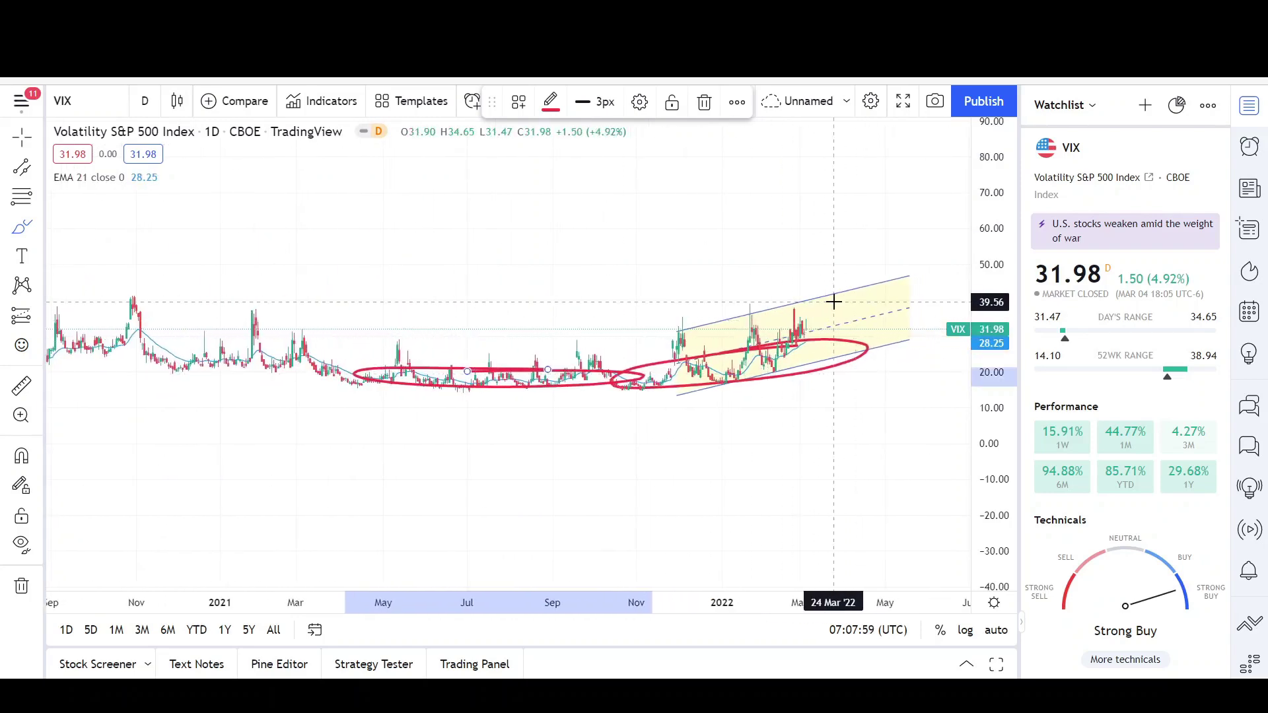
scroll(833, 340, down, 1)
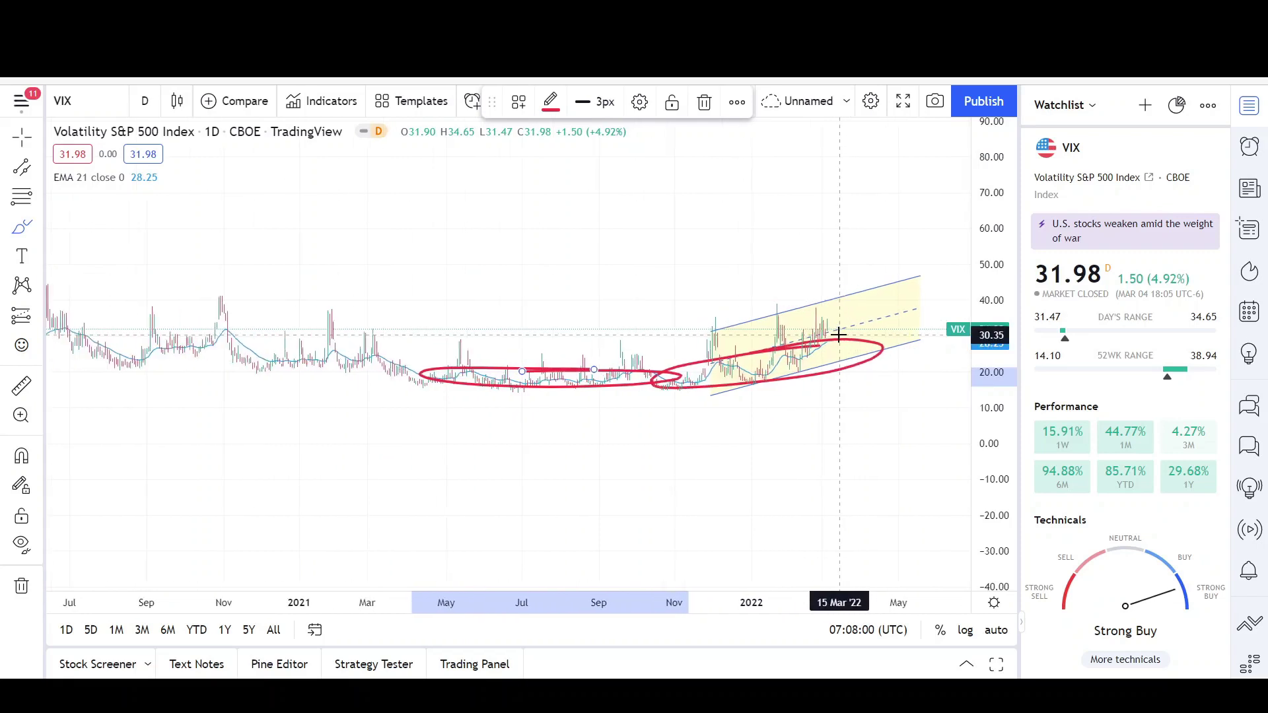
Remove all drawings from the VIX chart and load the NYSE stock OTIS, Otis Worldwide Corporation.
right_click(434, 254)
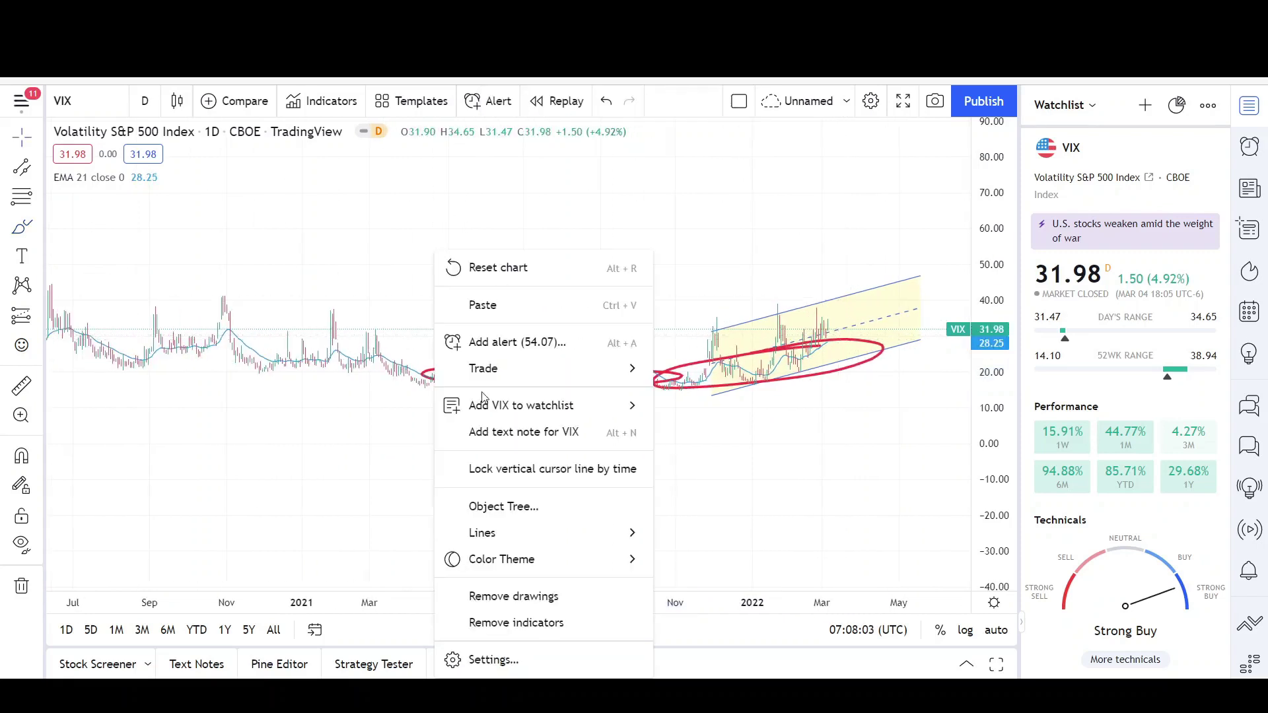
click(514, 595)
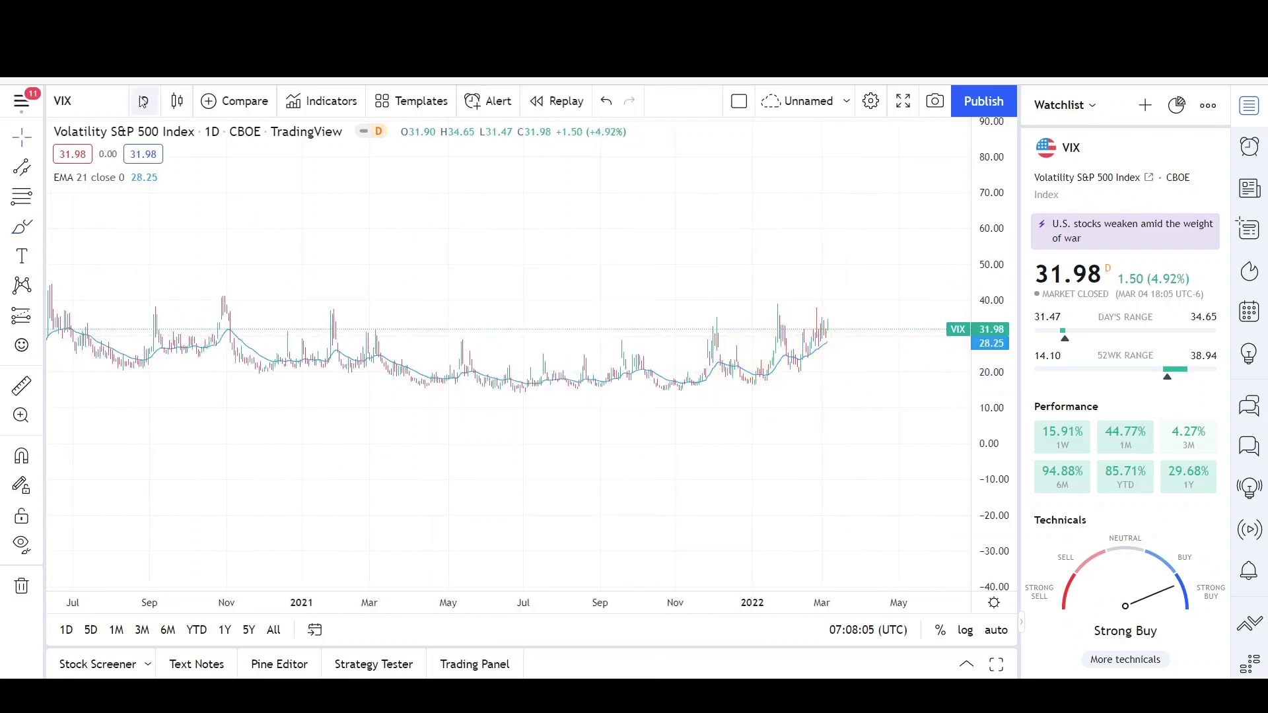
click(119, 99)
key(BackSpace)
text(O)
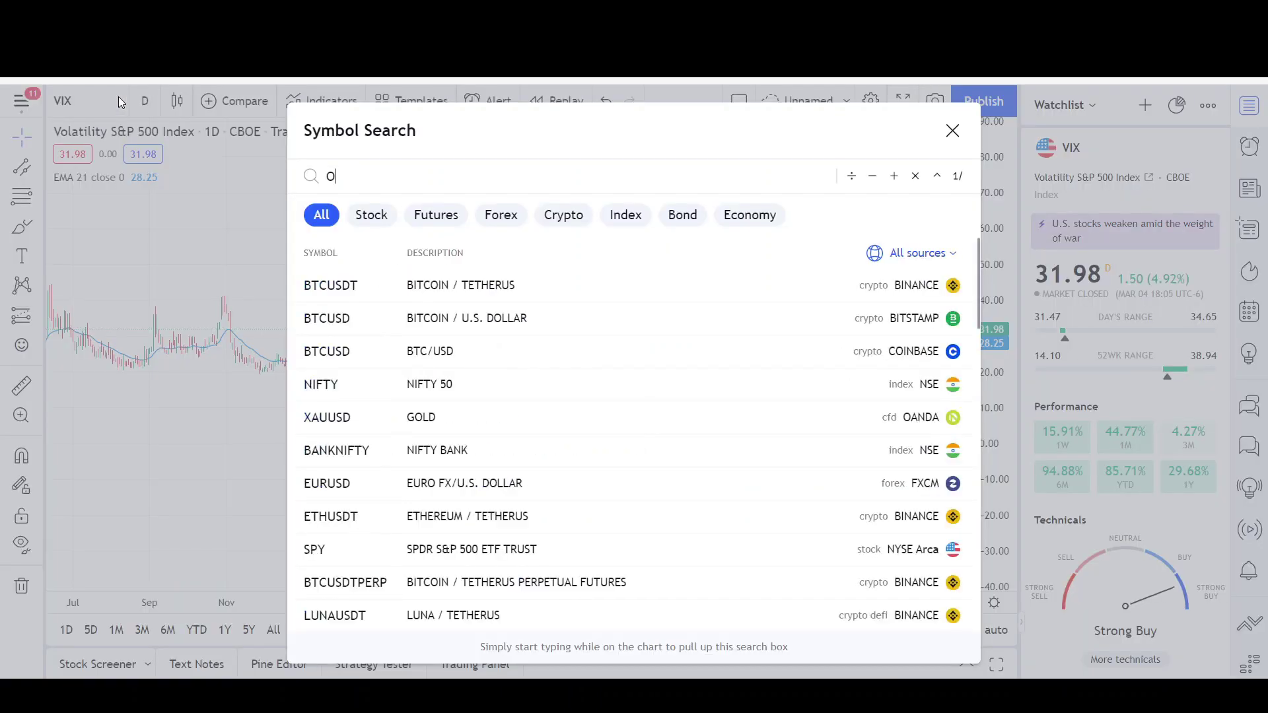
text(TIS)
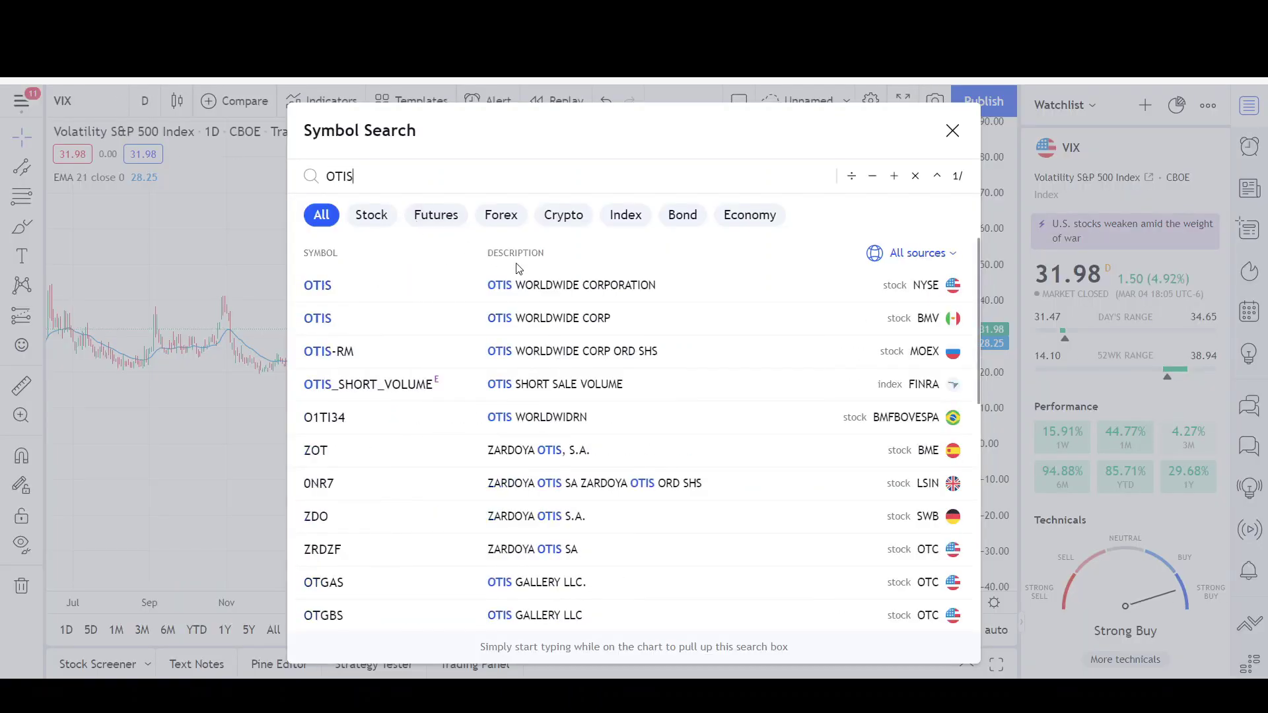
click(528, 283)
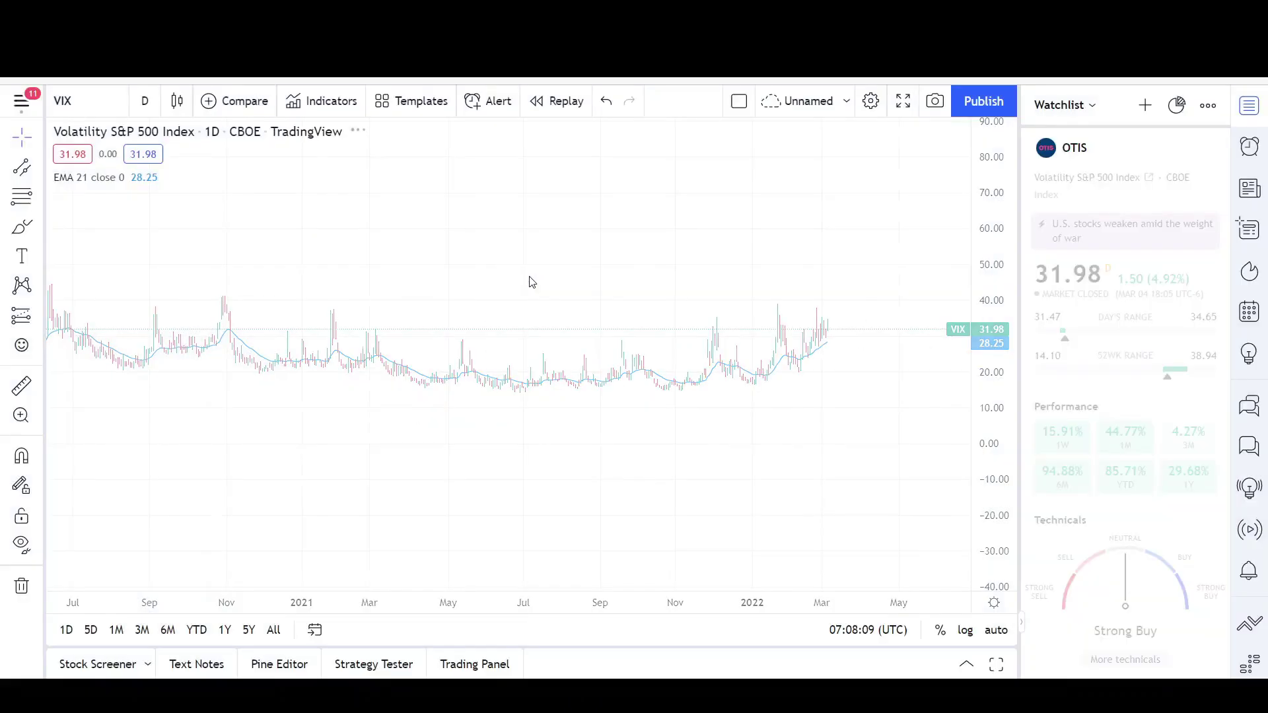
Switch the Otis Worldwide chart to the weekly interval.
click(145, 100)
click(201, 613)
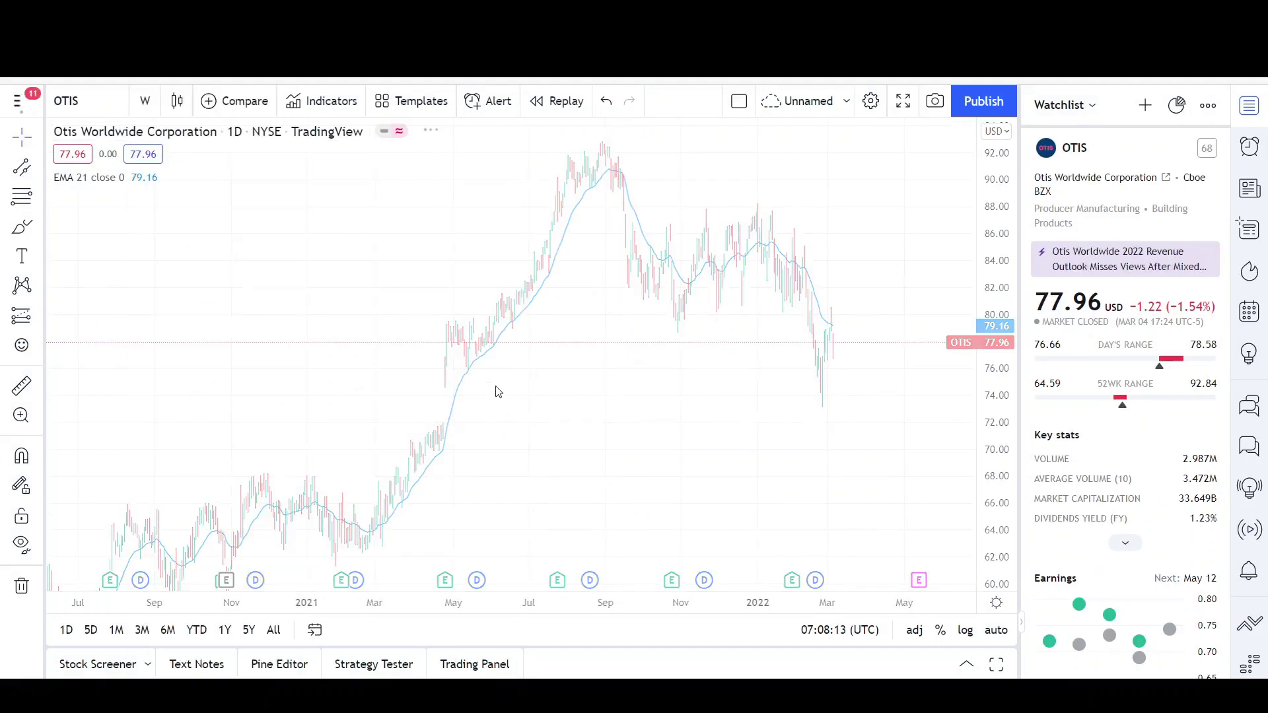
scroll(733, 354, up, 5)
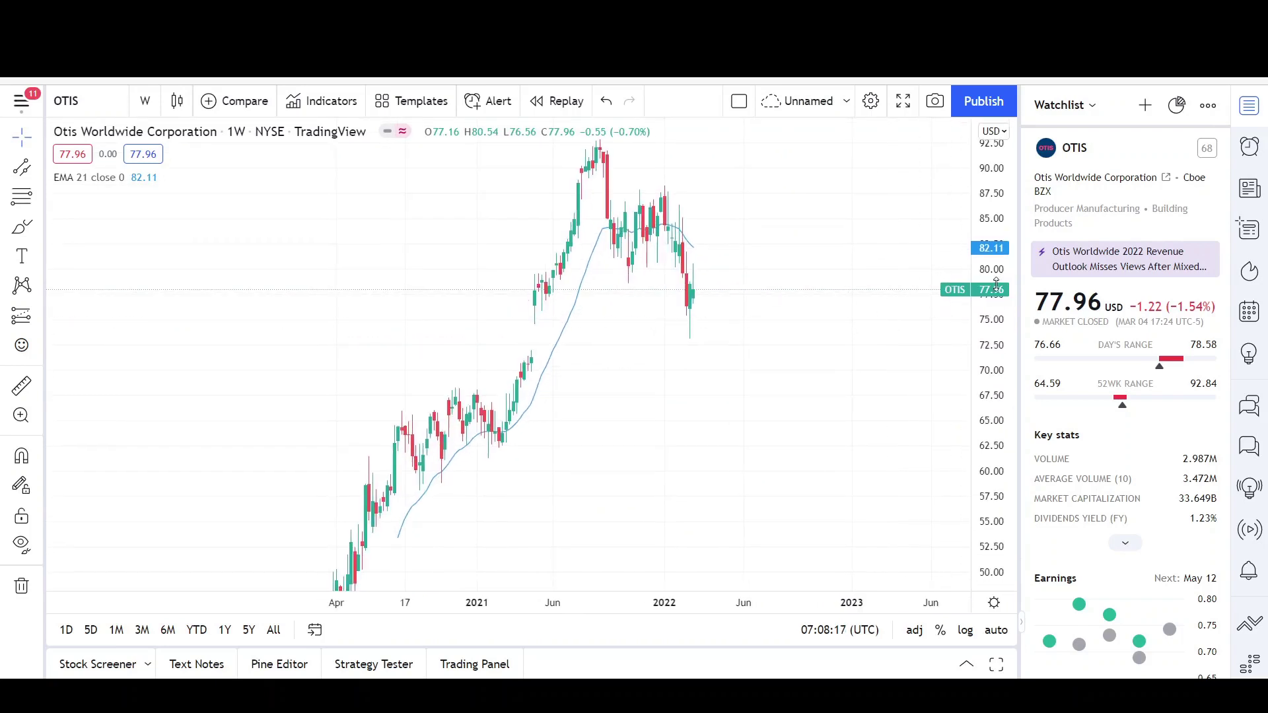
drag(983, 271, 928, 445)
scroll(829, 408, up, 3)
drag(734, 420, 799, 421)
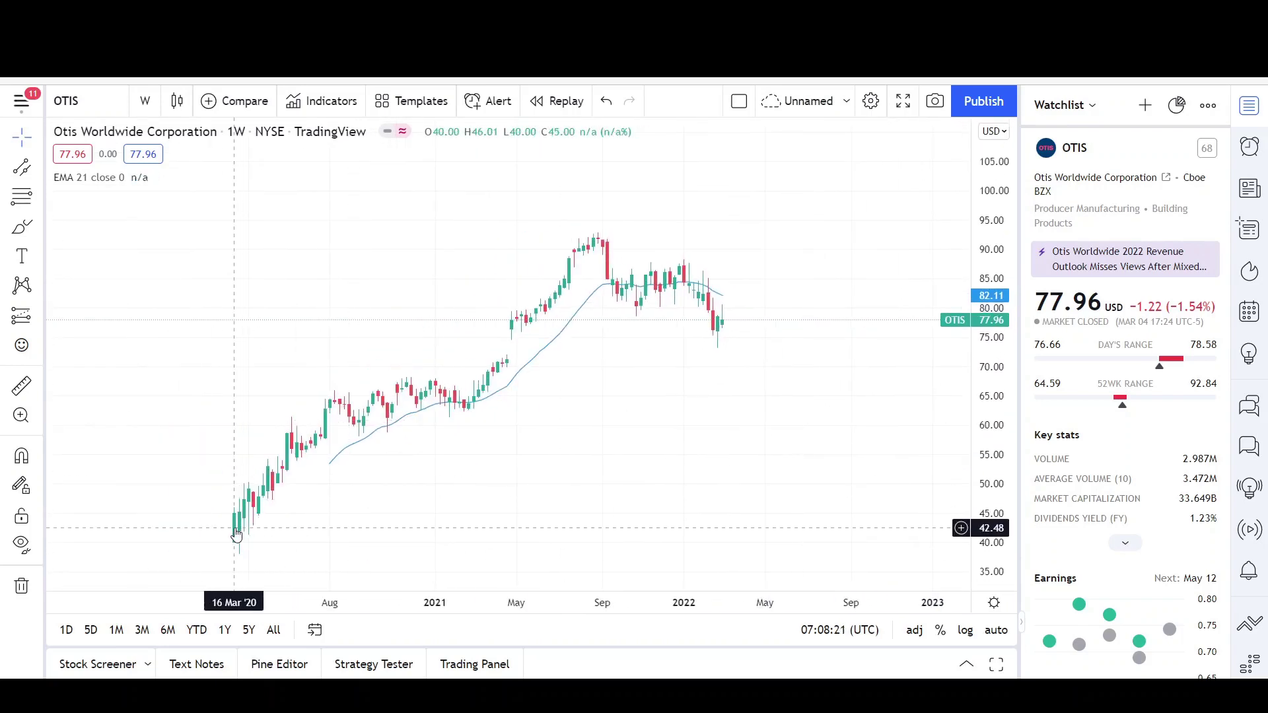
Draw a parallel channel from 23 Mar '20 at 37.97 to 25 Apr '22 at 95.71, with its upper line starting at 54.38.
click(24, 169)
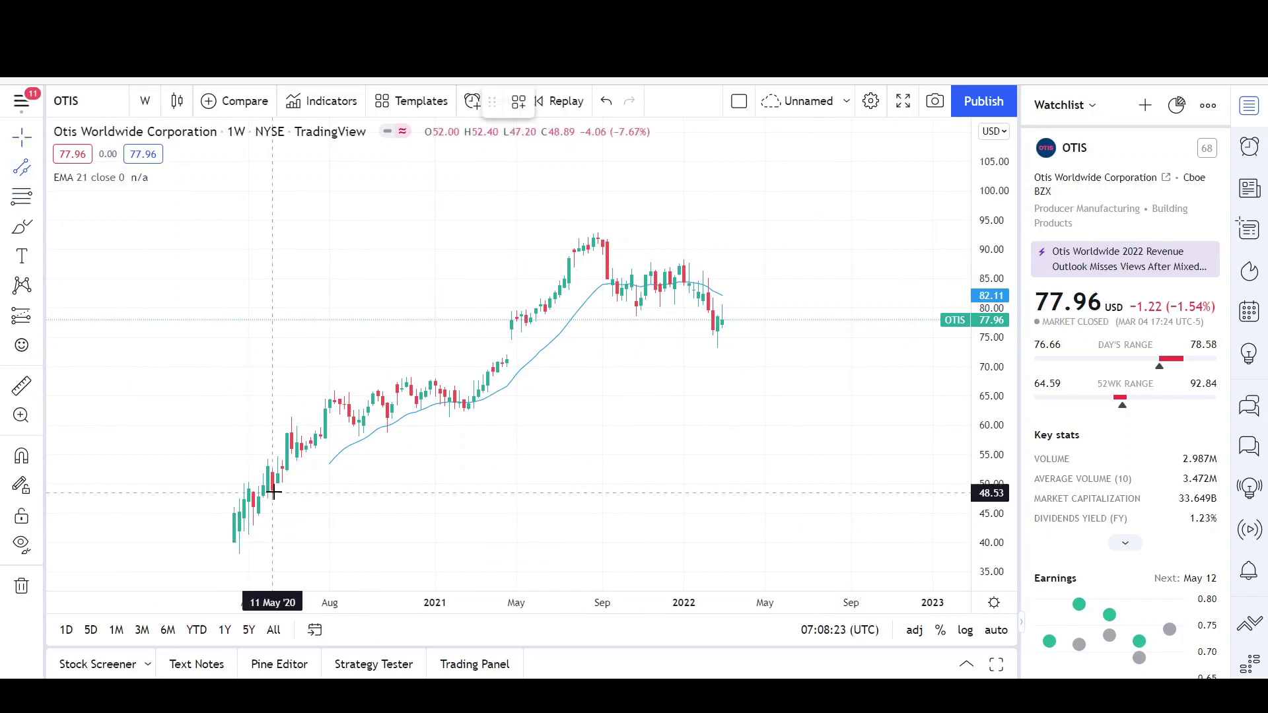
click(239, 554)
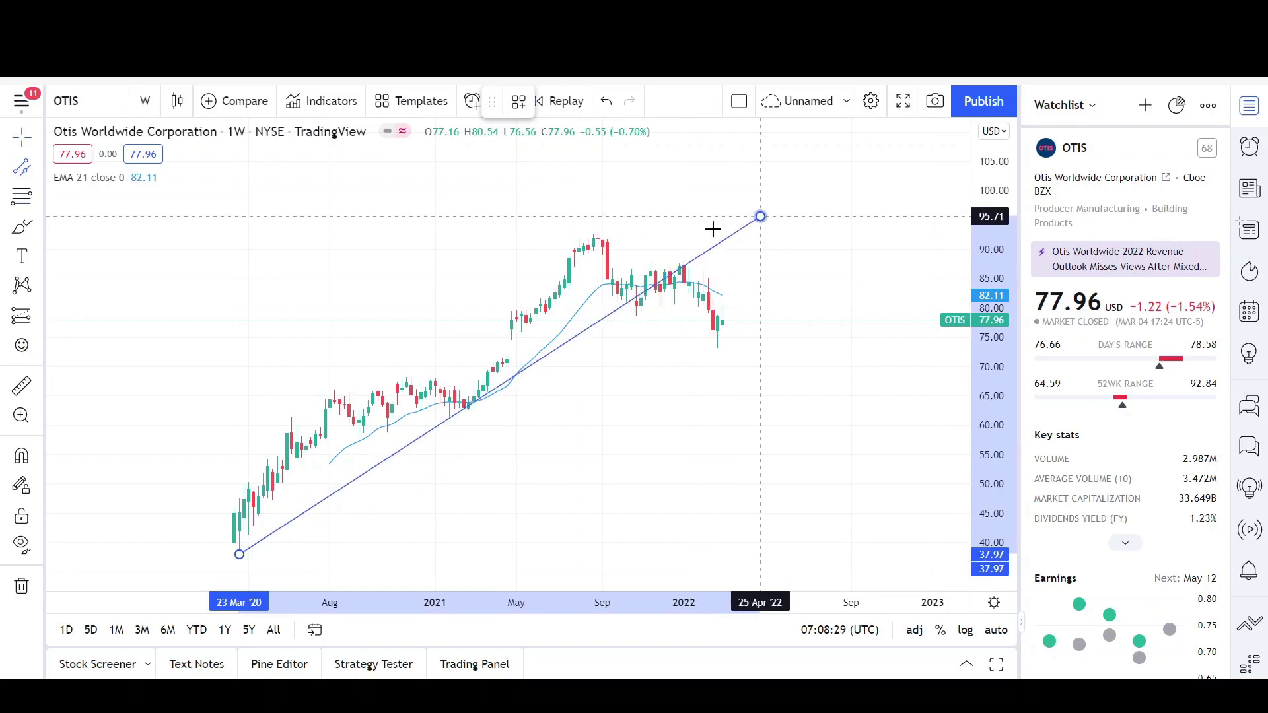
click(239, 458)
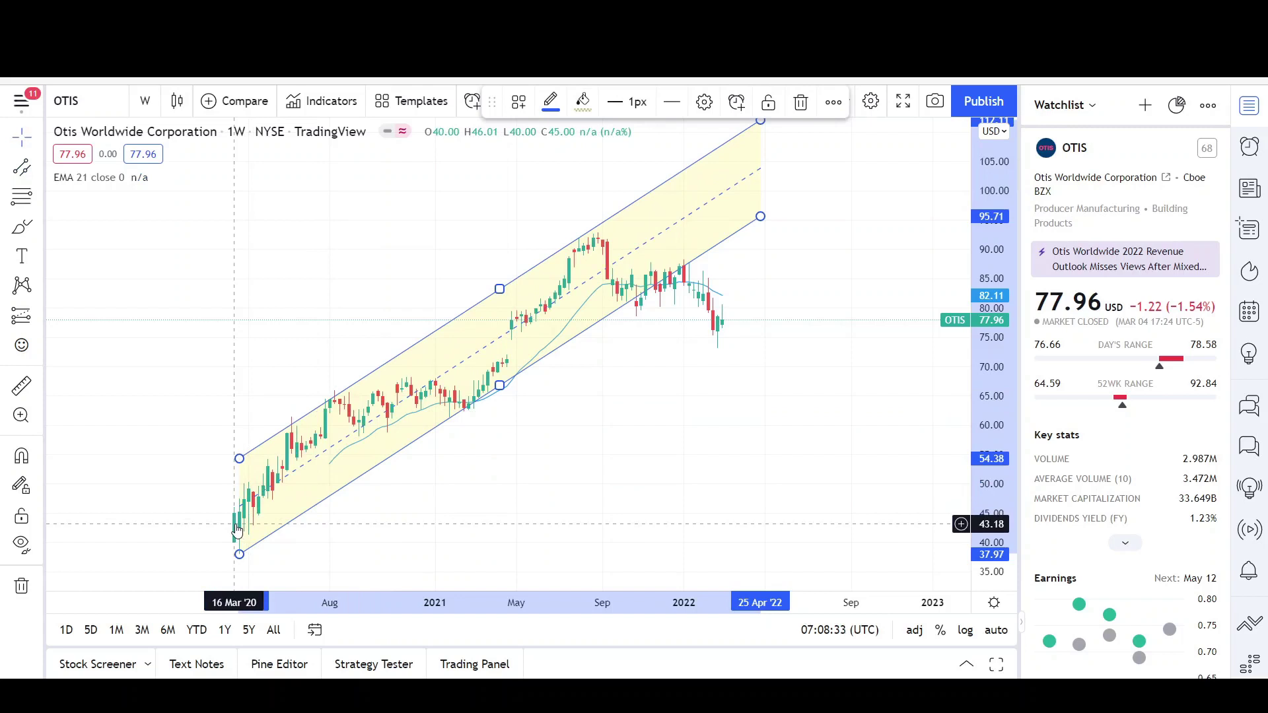
double_click(235, 525)
drag(235, 524, 289, 523)
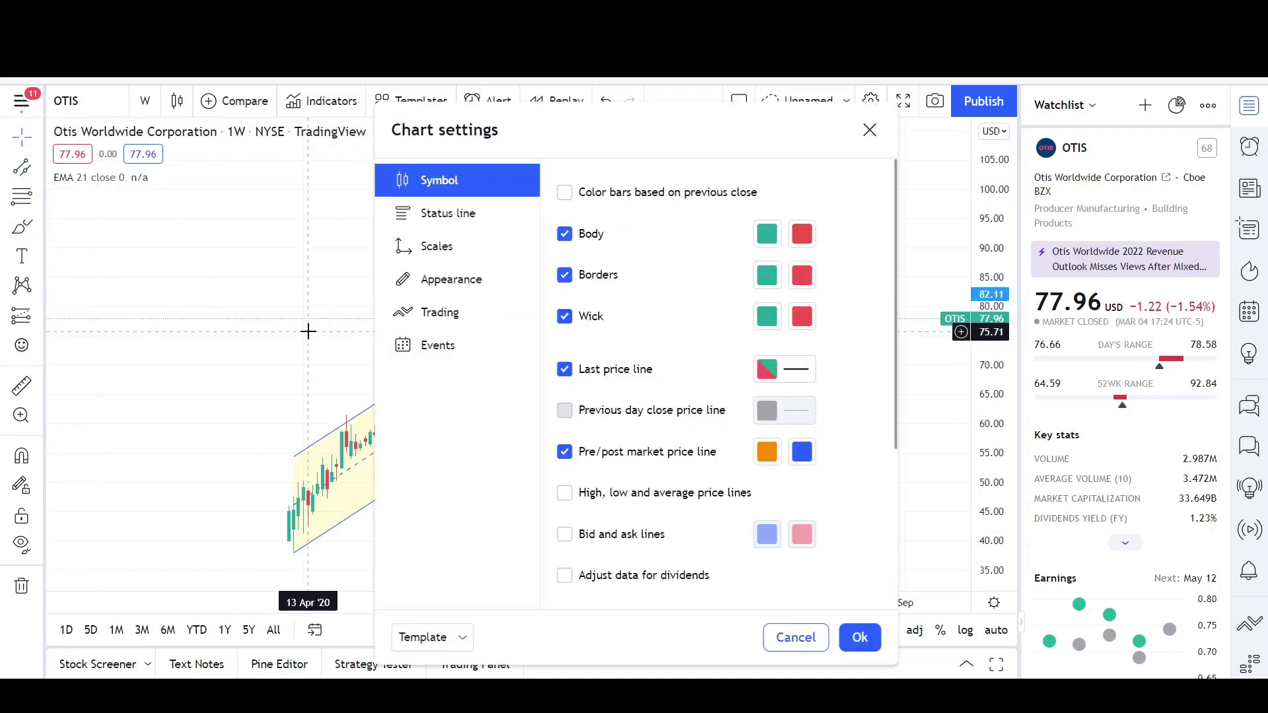
click(870, 129)
drag(789, 360, 687, 385)
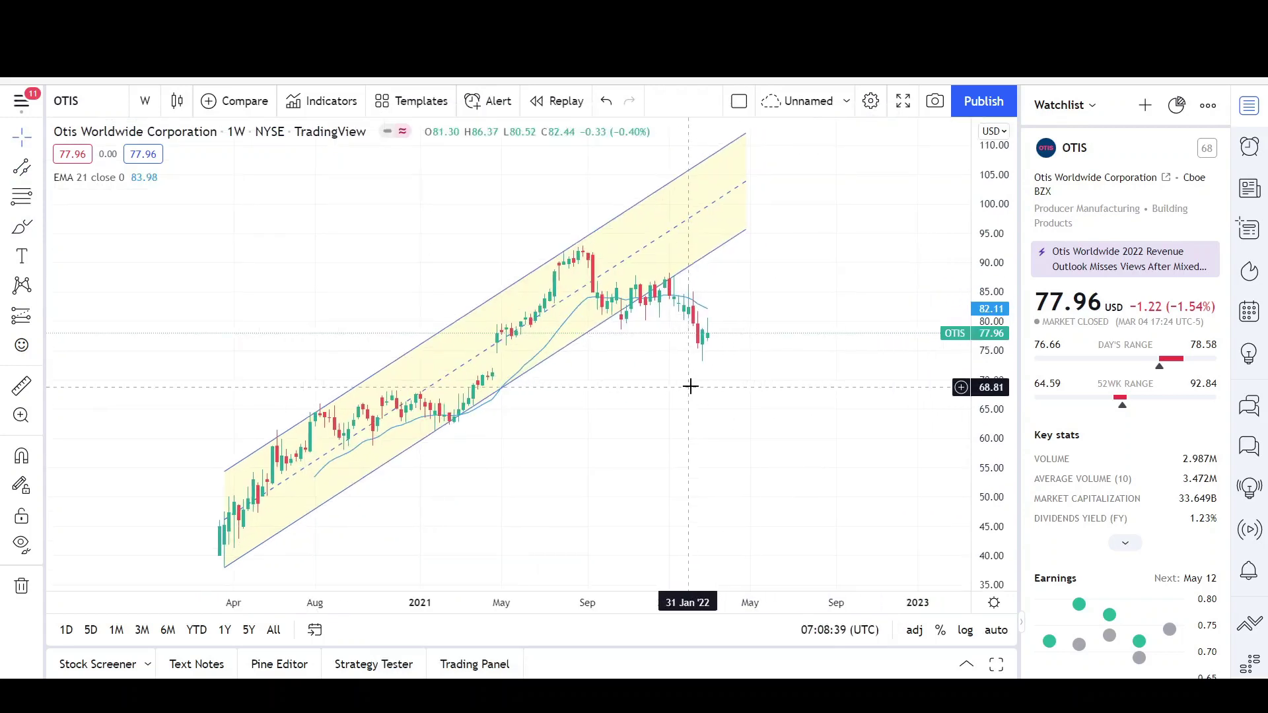
Brush a recovery curve from the early-2022 low to a line near 95, and trace the zigzag decline from the August 2021 high.
click(22, 227)
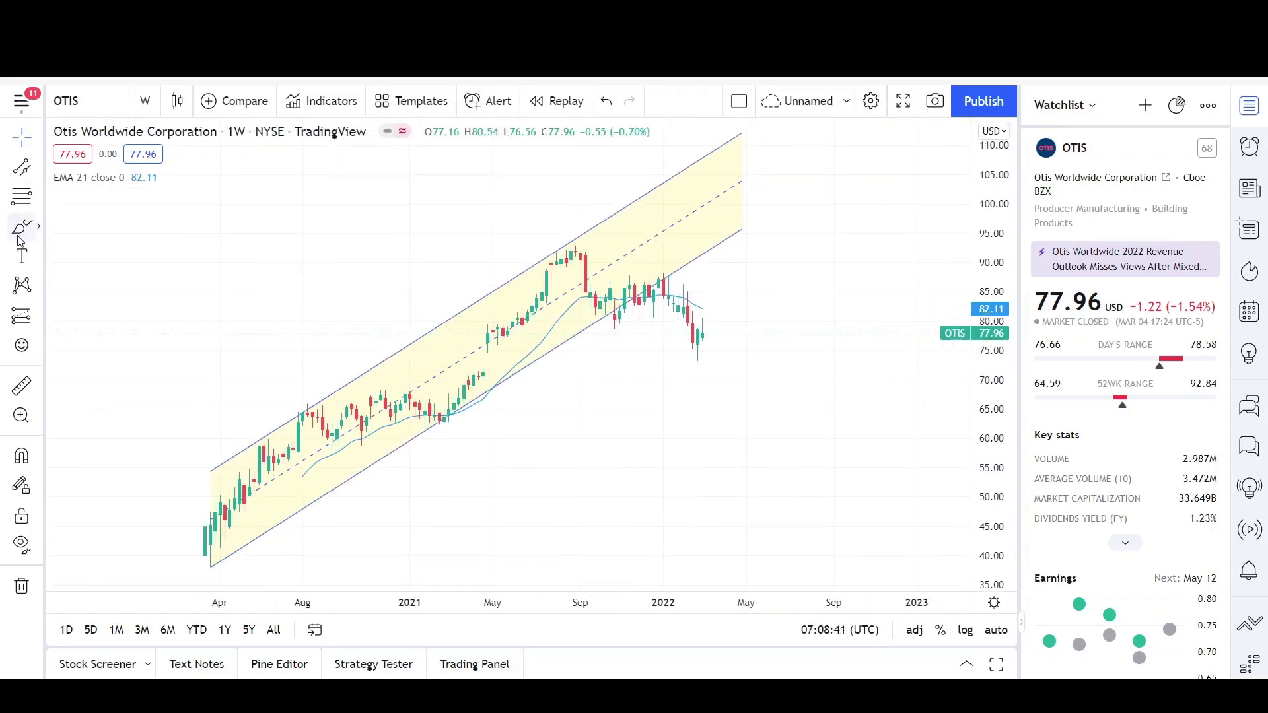
mouse_move(689, 309)
mouse_down()
mouse_move(696, 362)
mouse_move(800, 221)
mouse_move(541, 237)
mouse_move(910, 231)
mouse_up()
scroll(711, 390, down, 3)
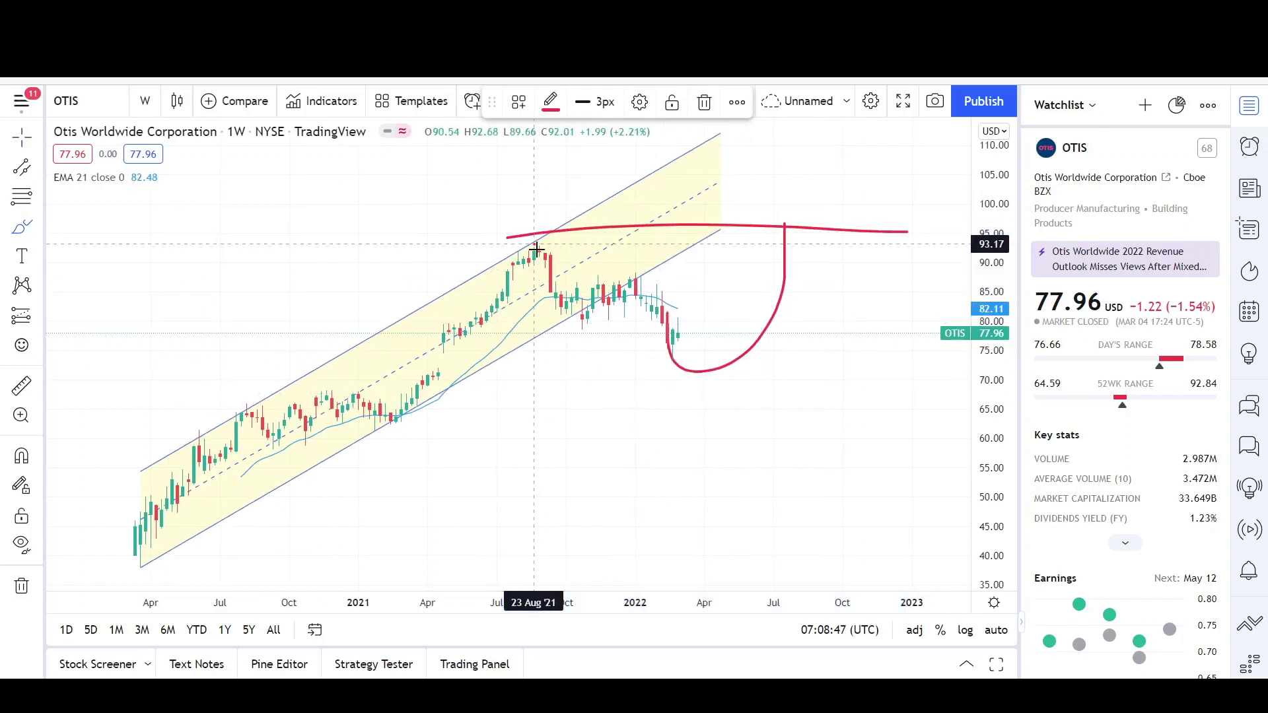
mouse_move(536, 248)
mouse_down()
mouse_move(586, 327)
mouse_move(606, 289)
mouse_move(636, 286)
mouse_move(682, 376)
mouse_up()
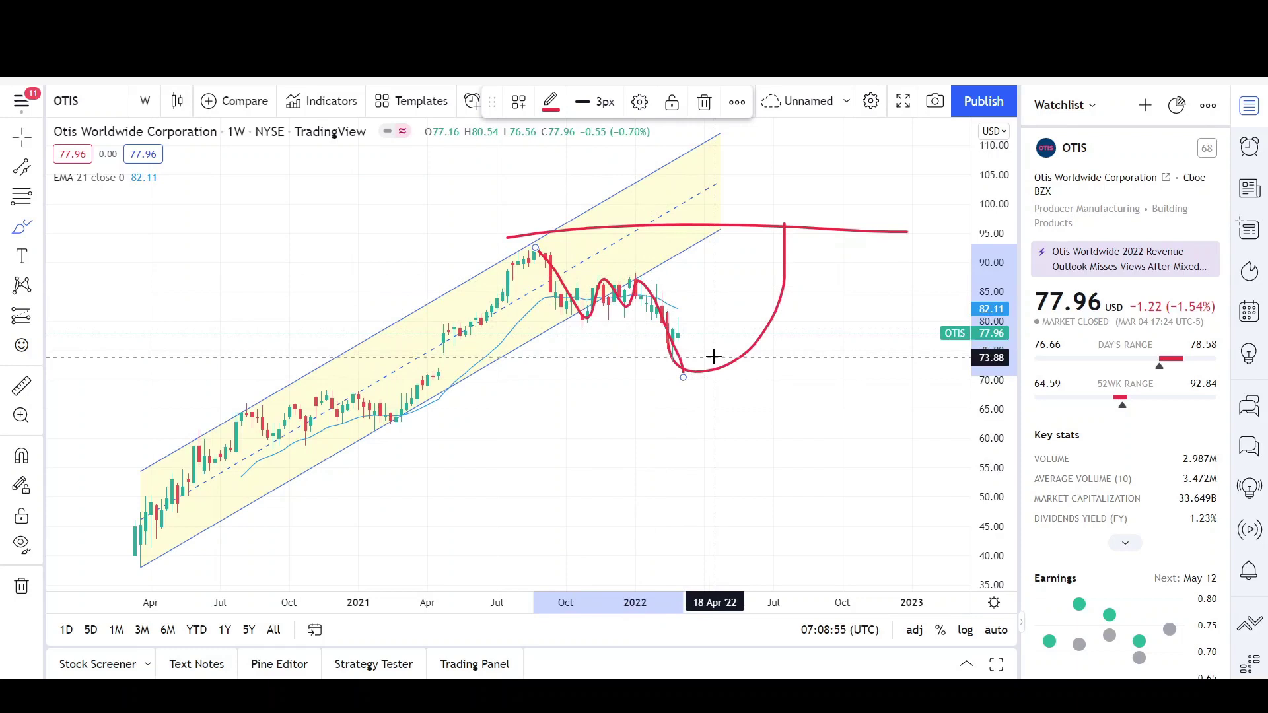
mouse_move(713, 356)
mouse_down()
mouse_move(701, 362)
mouse_move(729, 357)
mouse_up()
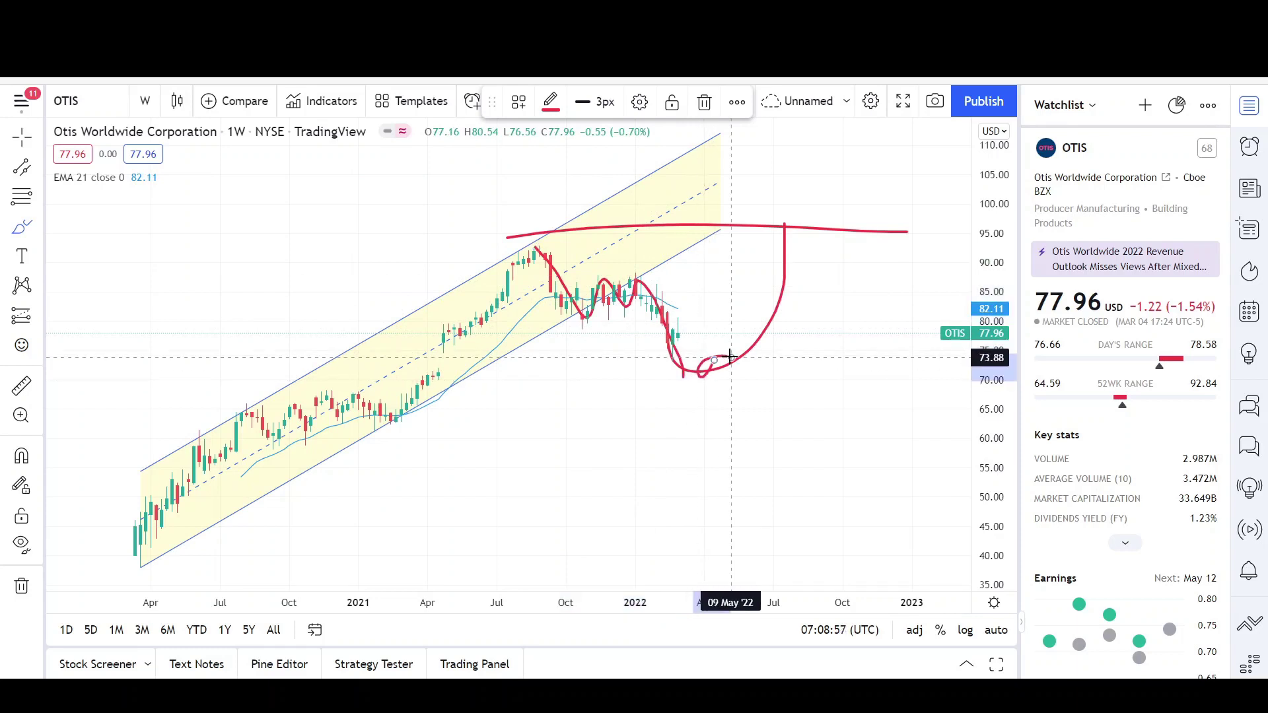
Draw a horizontal line at 80.50 across the Otis chart, along the late-2021 lows.
click(39, 167)
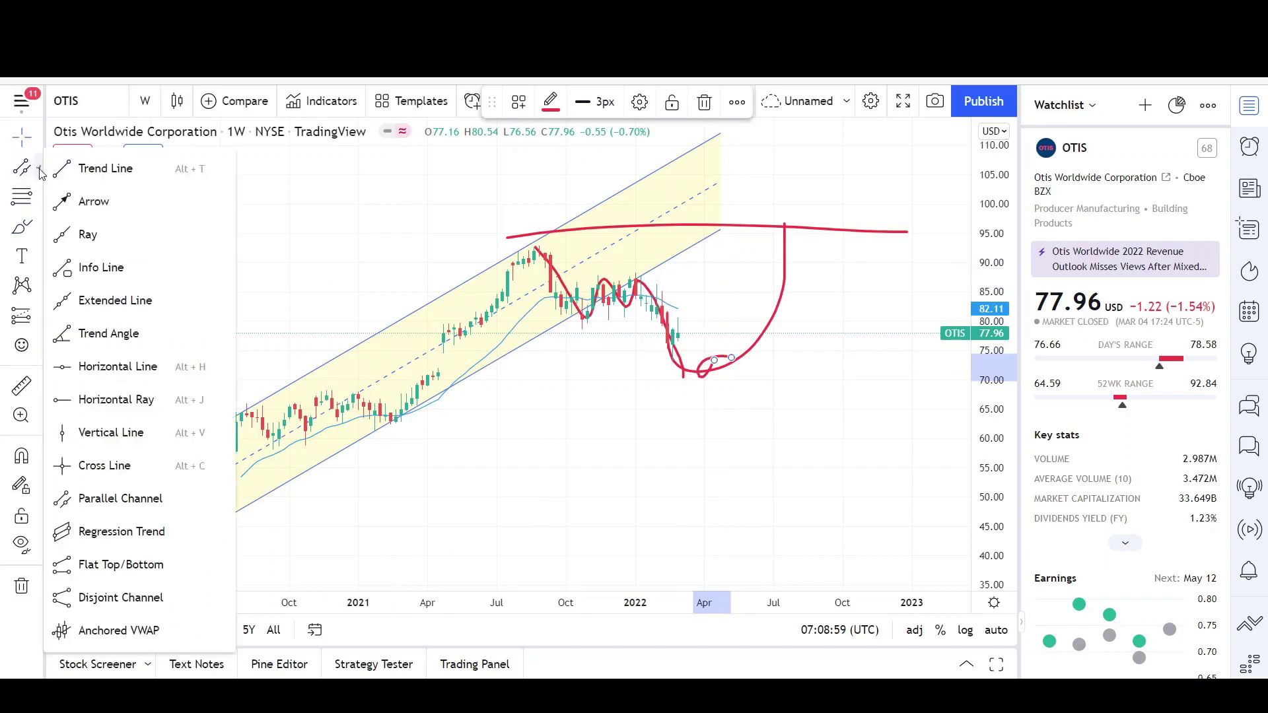
click(134, 382)
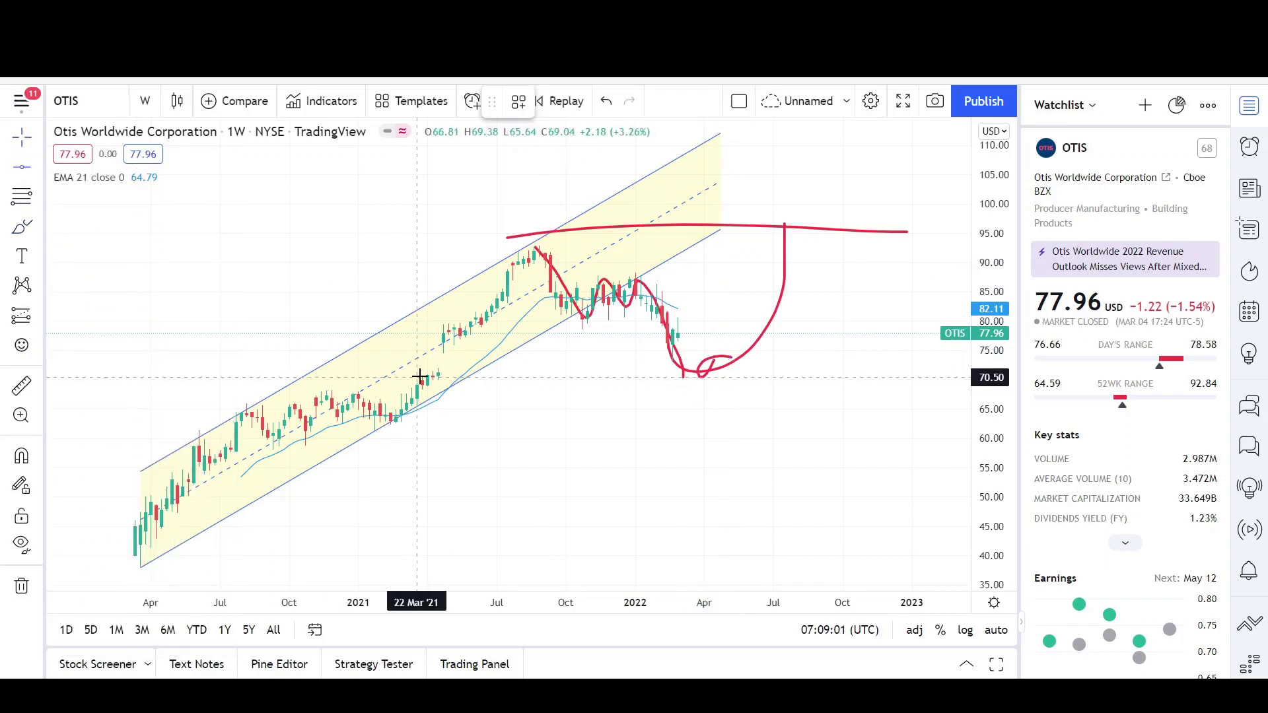
click(411, 318)
scroll(653, 335, up, 2)
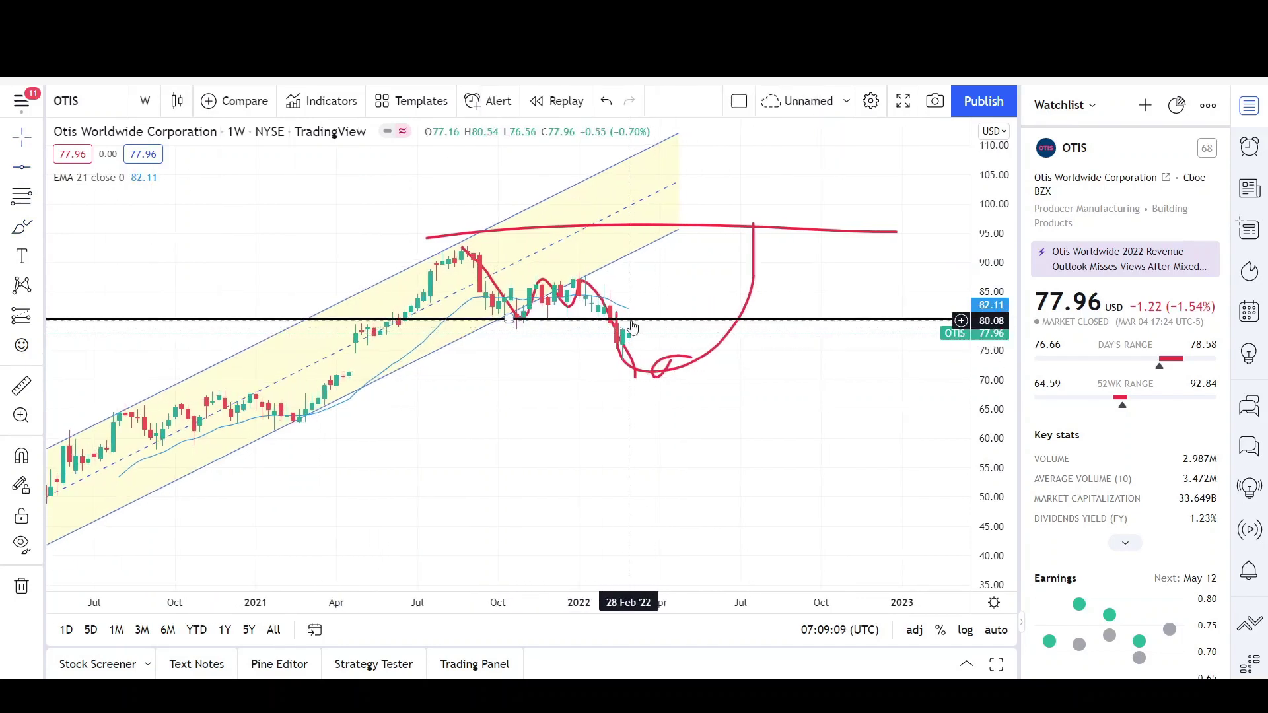
scroll(632, 325, up, 3)
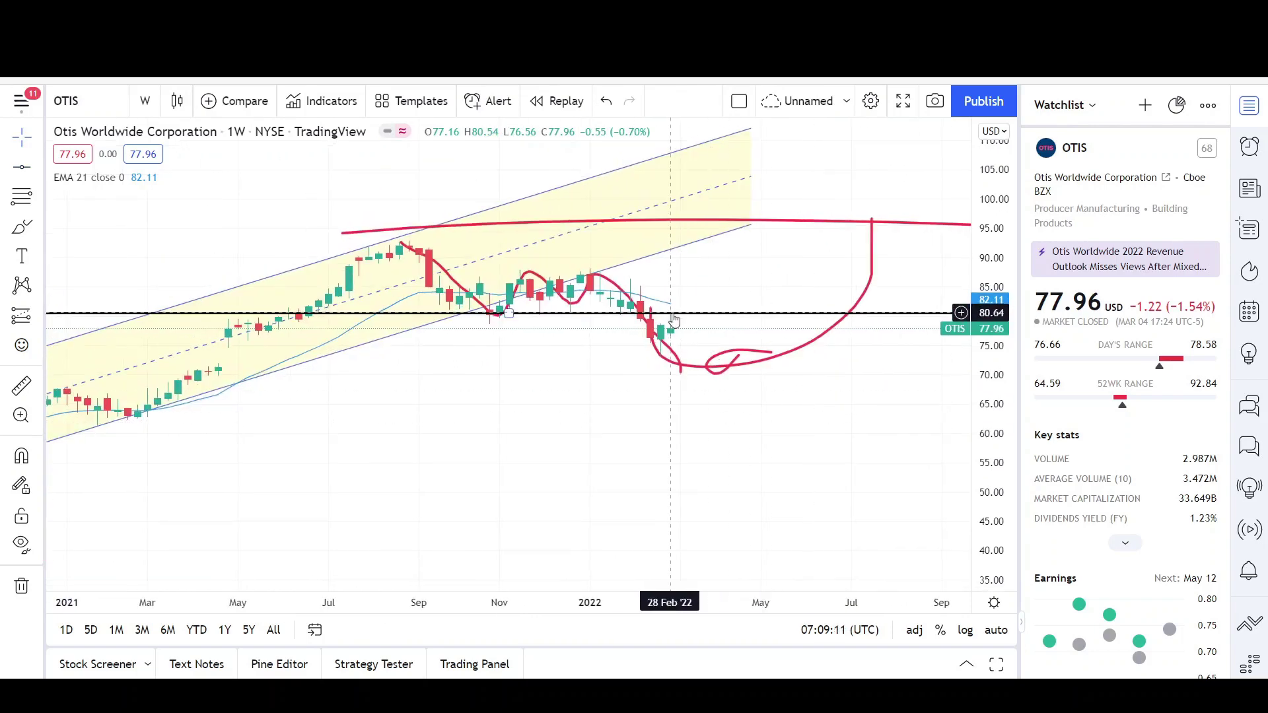
drag(673, 319, 674, 320)
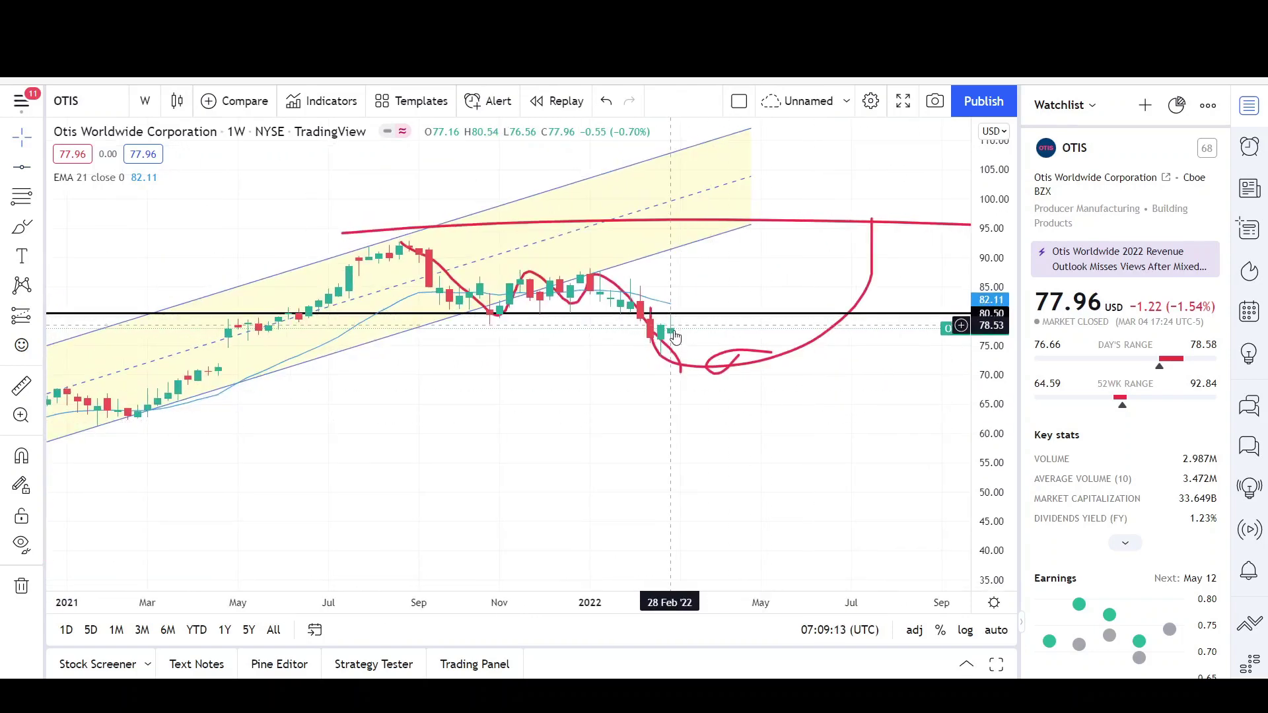
scroll(673, 405, down, 4)
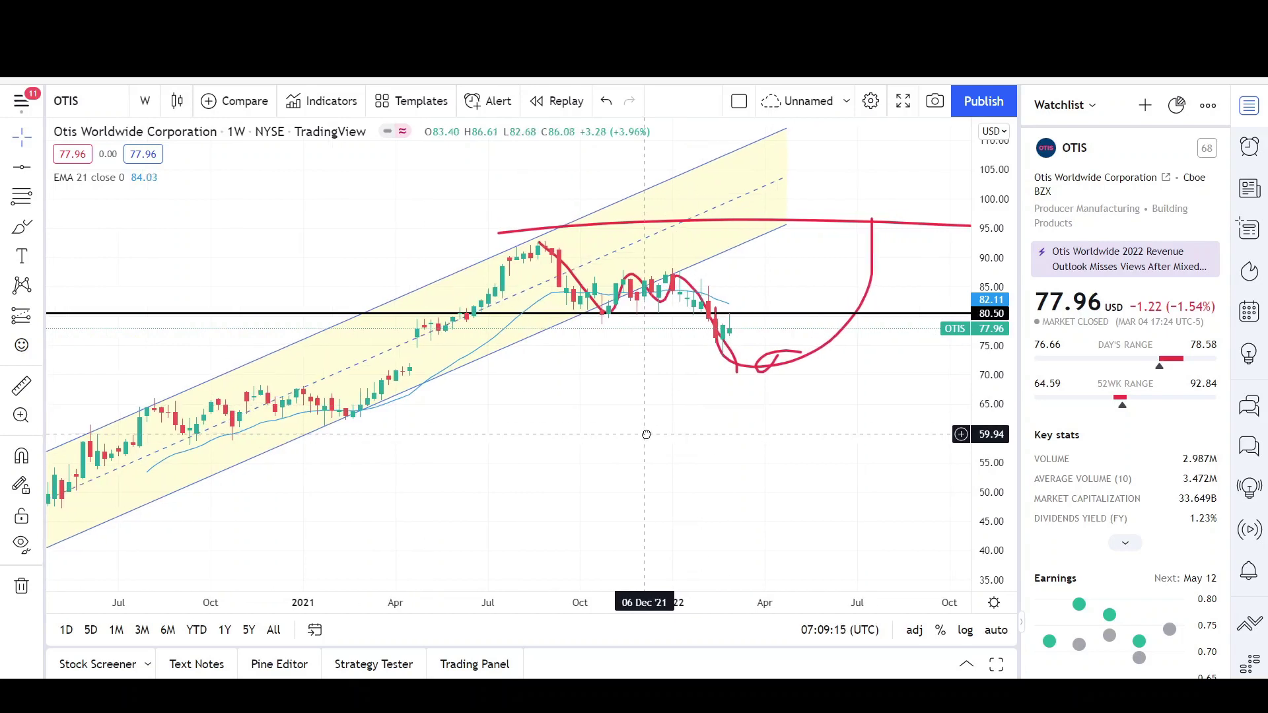
Circle the April–May 2021 price gap with the Brush and draw a horizontal line at 67.83 below it.
click(21, 226)
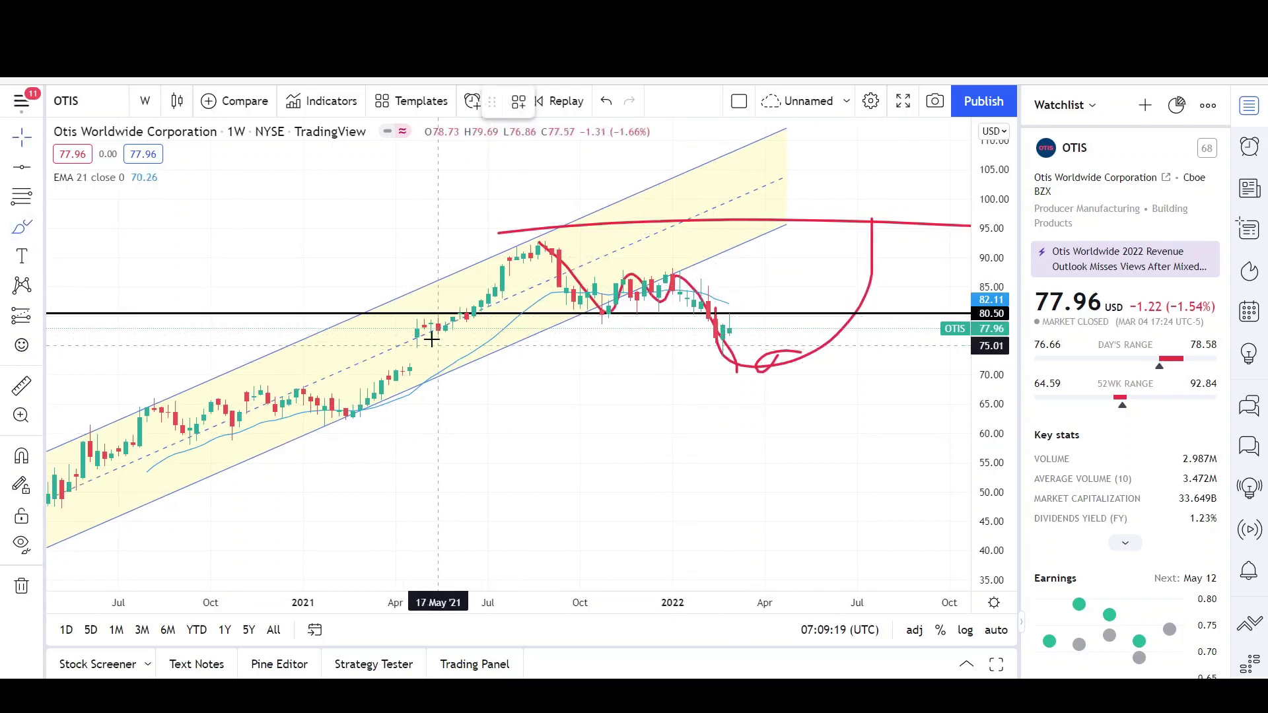
mouse_move(426, 335)
mouse_down()
mouse_move(452, 342)
mouse_move(417, 329)
mouse_up()
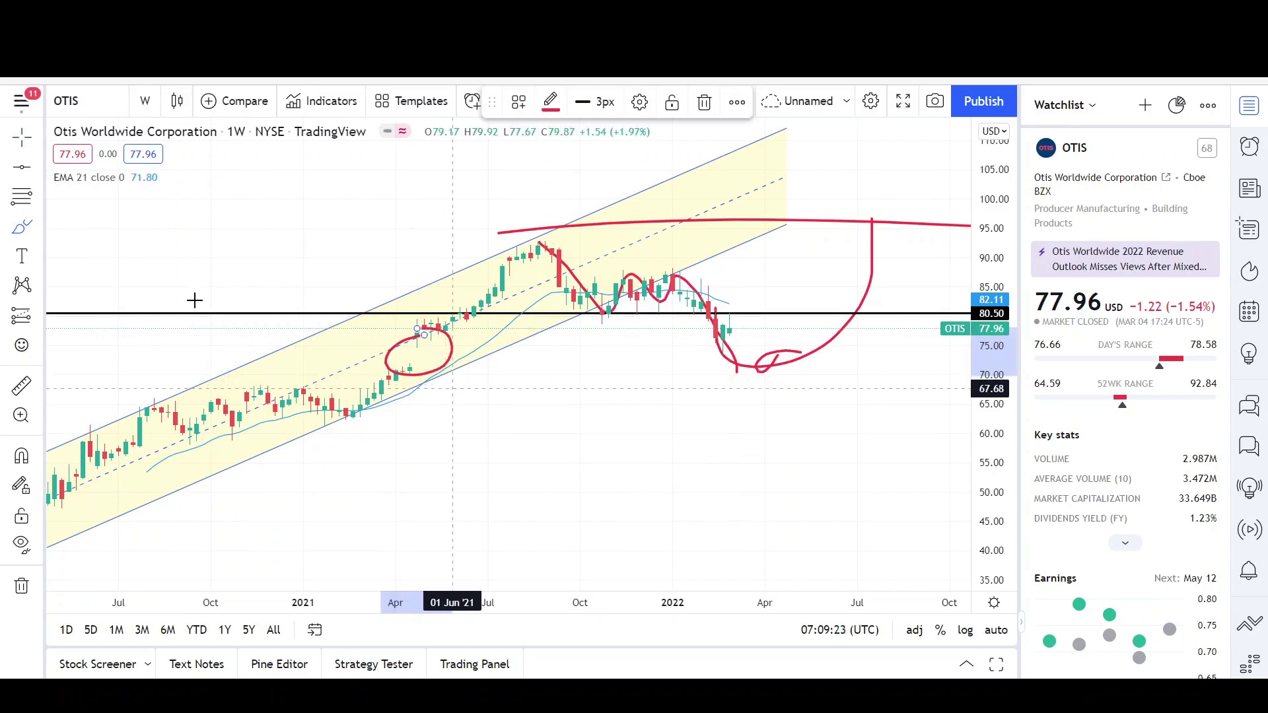
click(24, 170)
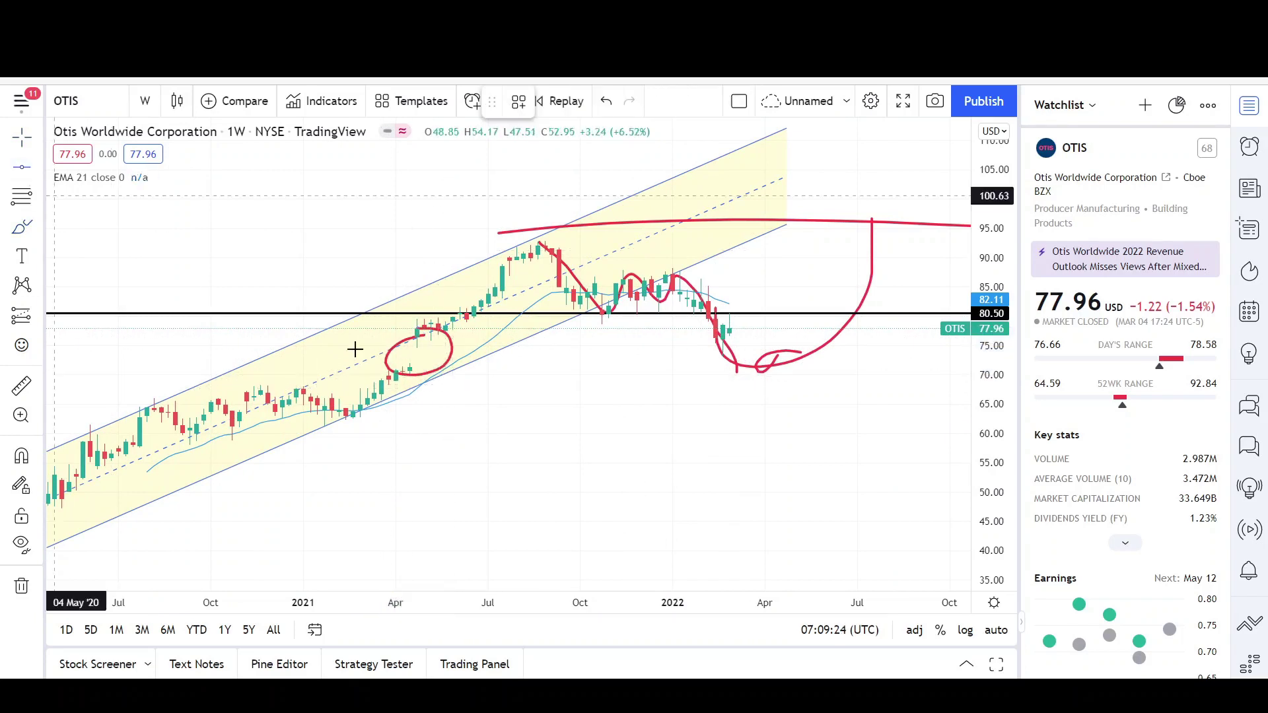
click(476, 388)
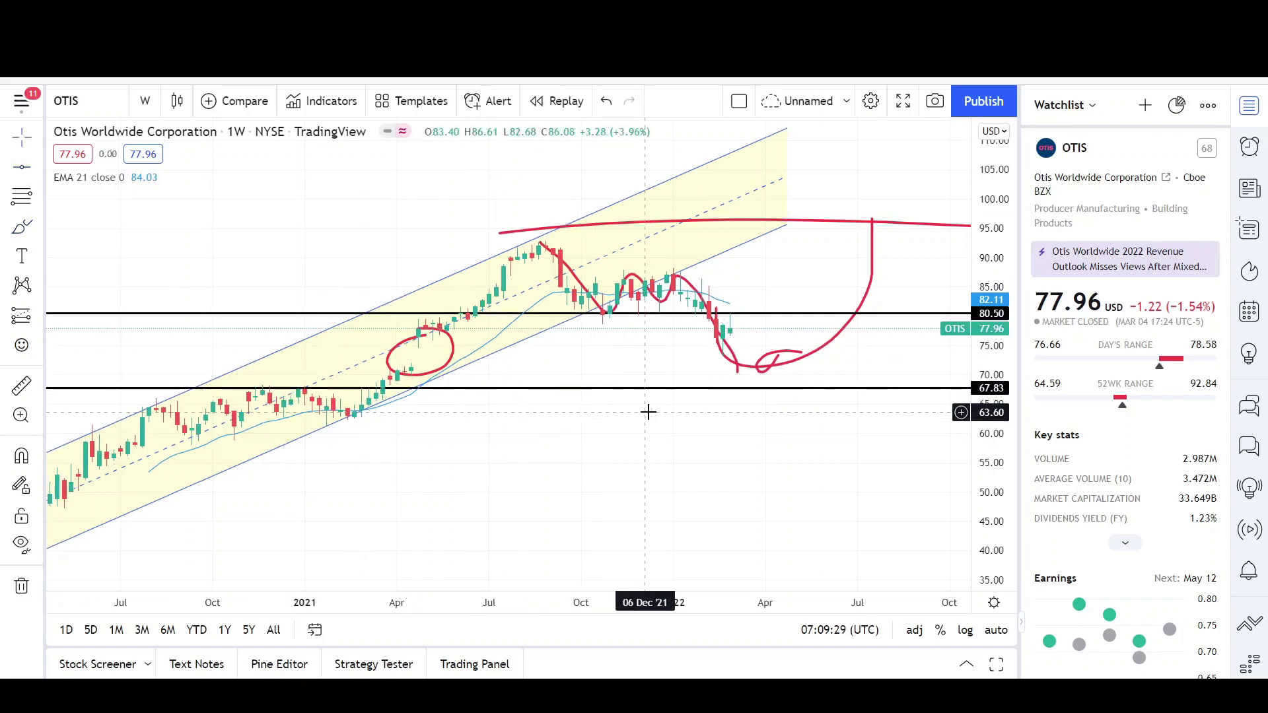
Adjust the parallel channel's slope so its lower line ends at 18 Apr '22 at about 93.
scroll(700, 432, down, 3)
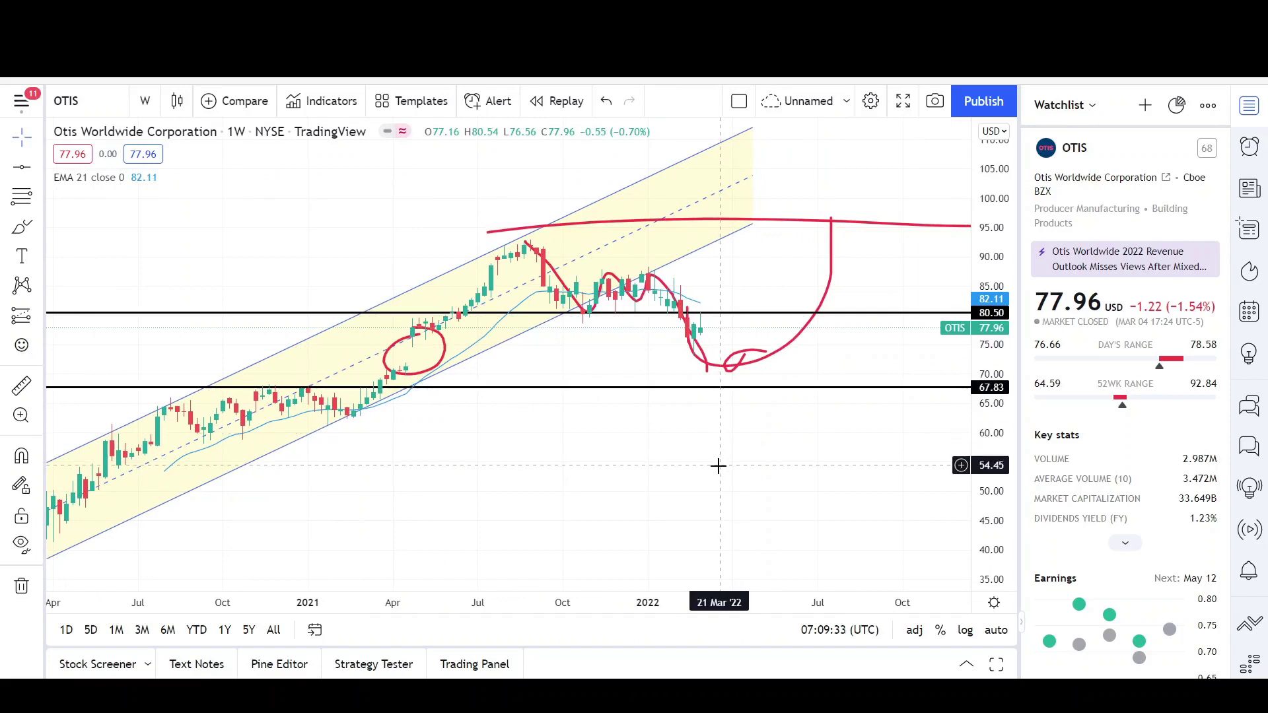
scroll(716, 459, down, 4)
drag(782, 455, 704, 458)
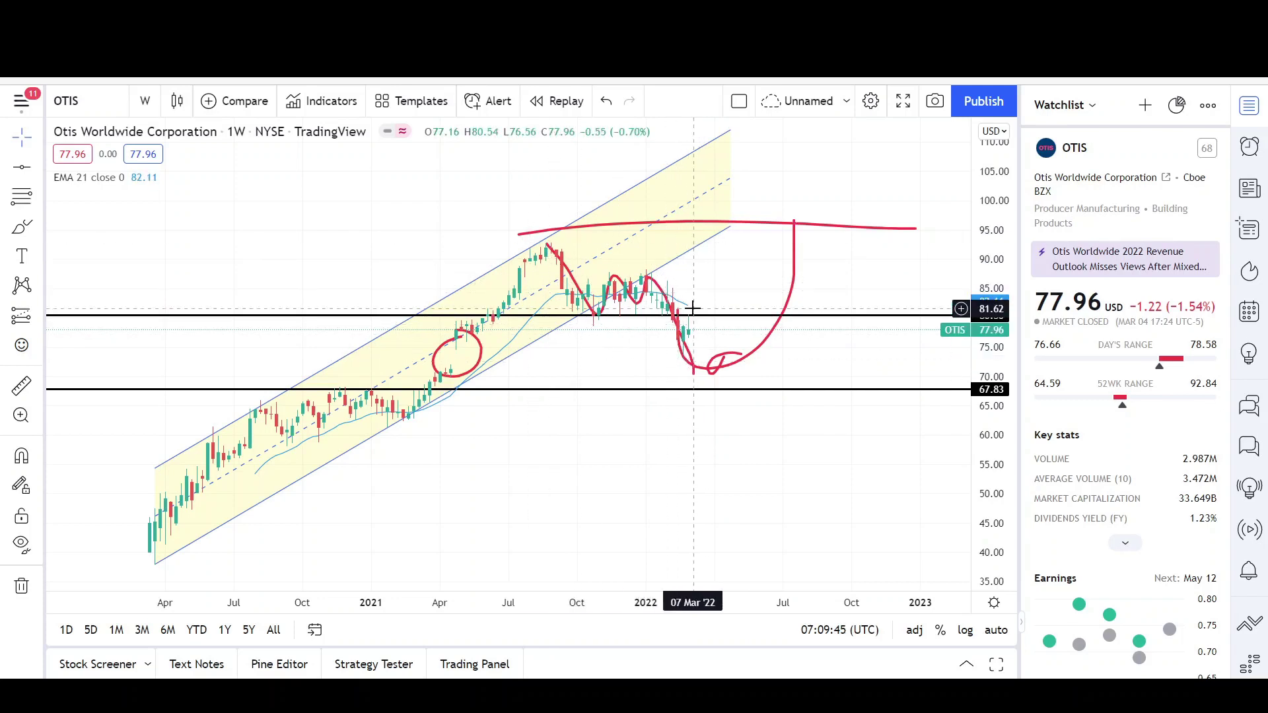
drag(649, 352, 684, 365)
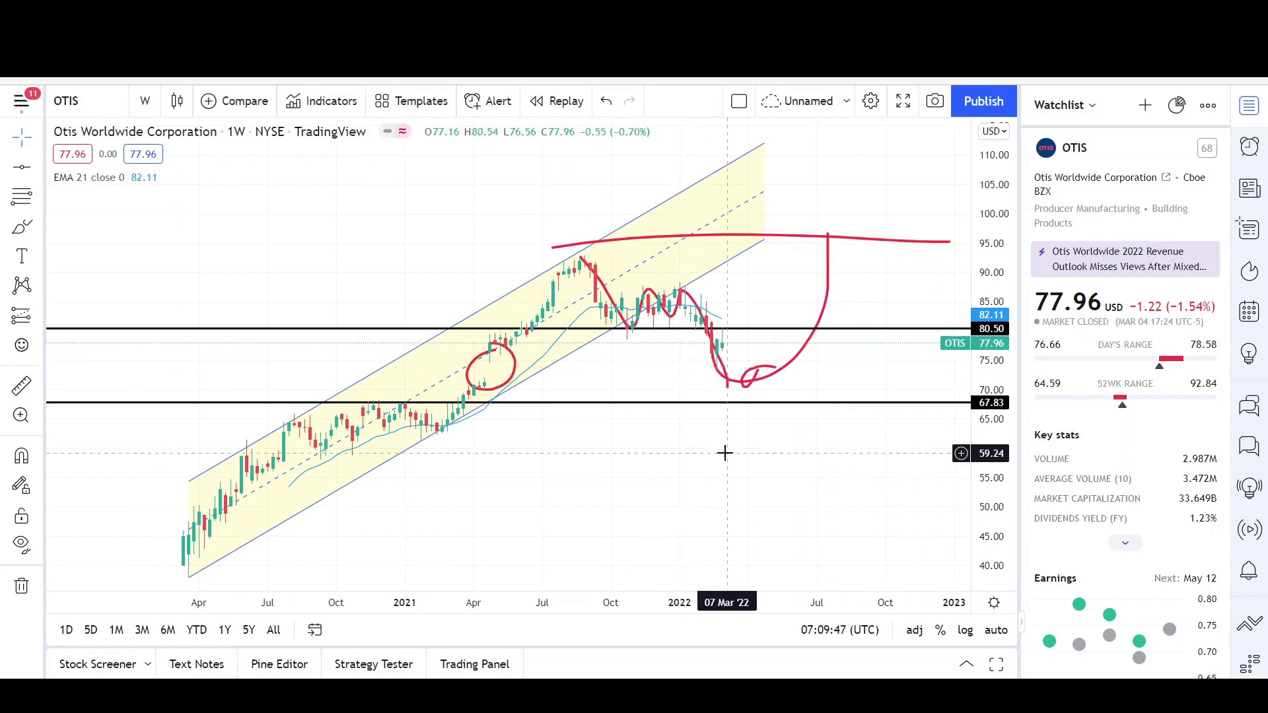
scroll(758, 404, up, 1)
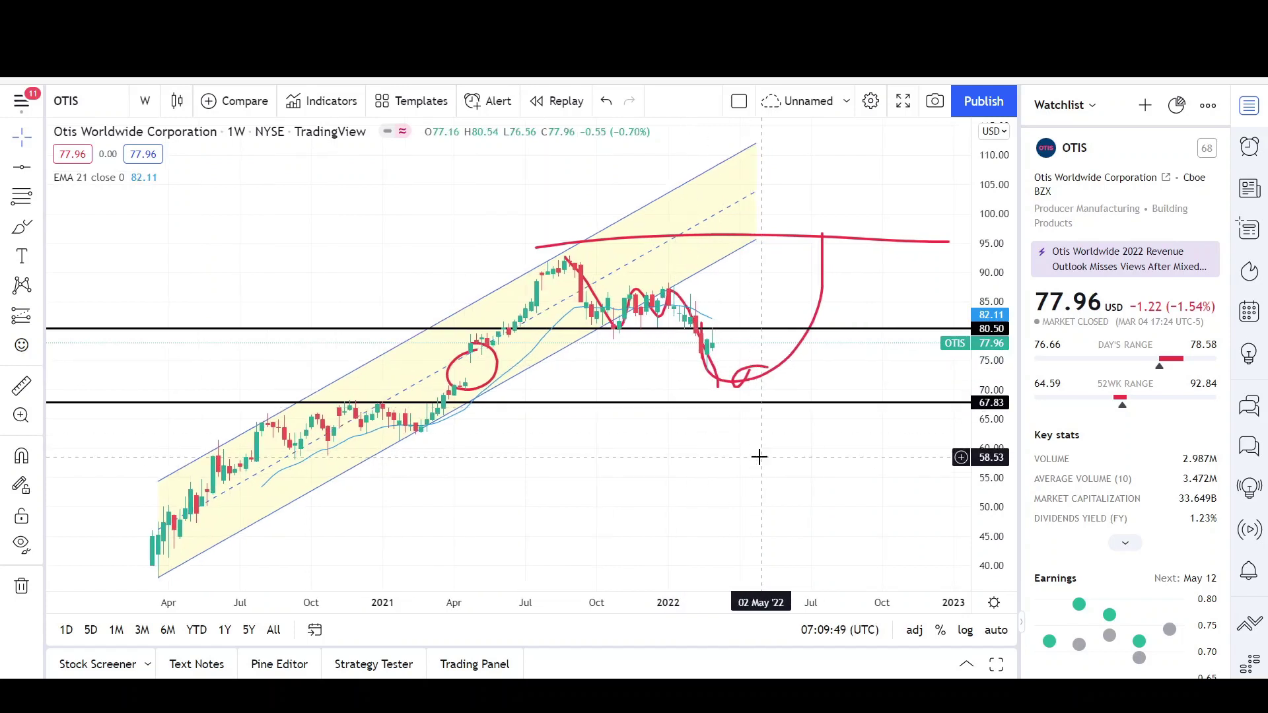
scroll(769, 452, up, 1)
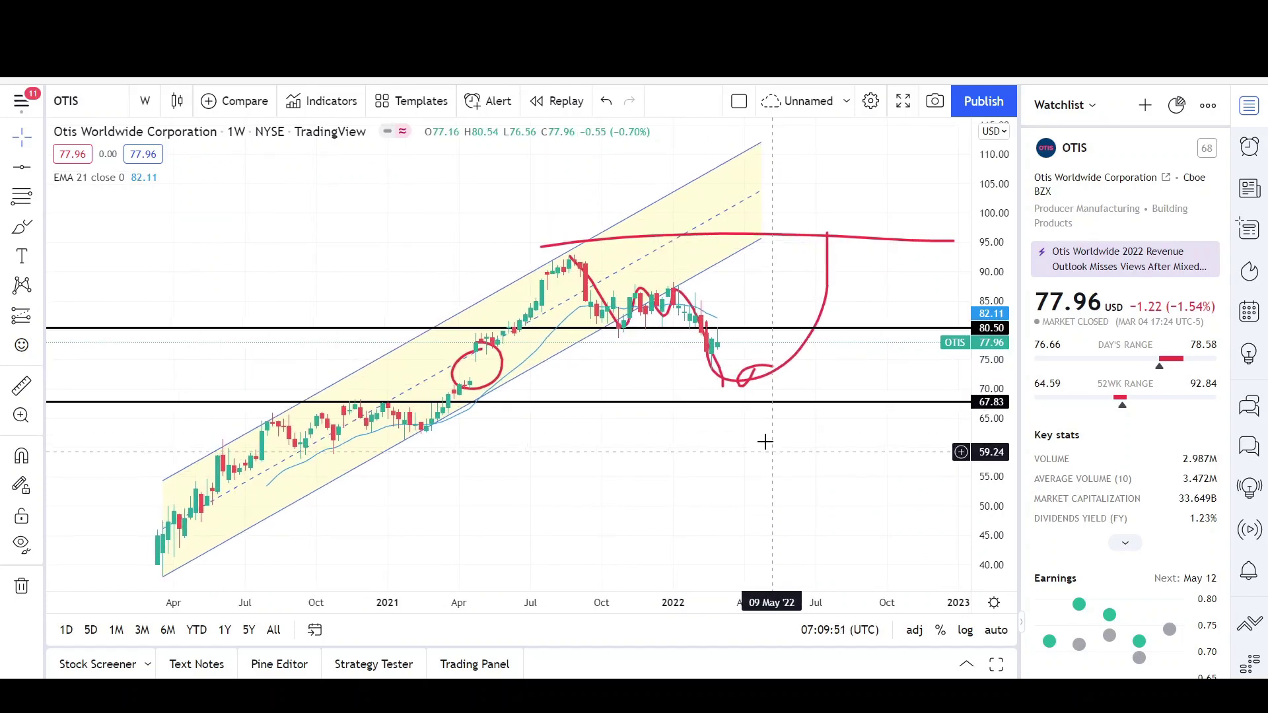
click(759, 248)
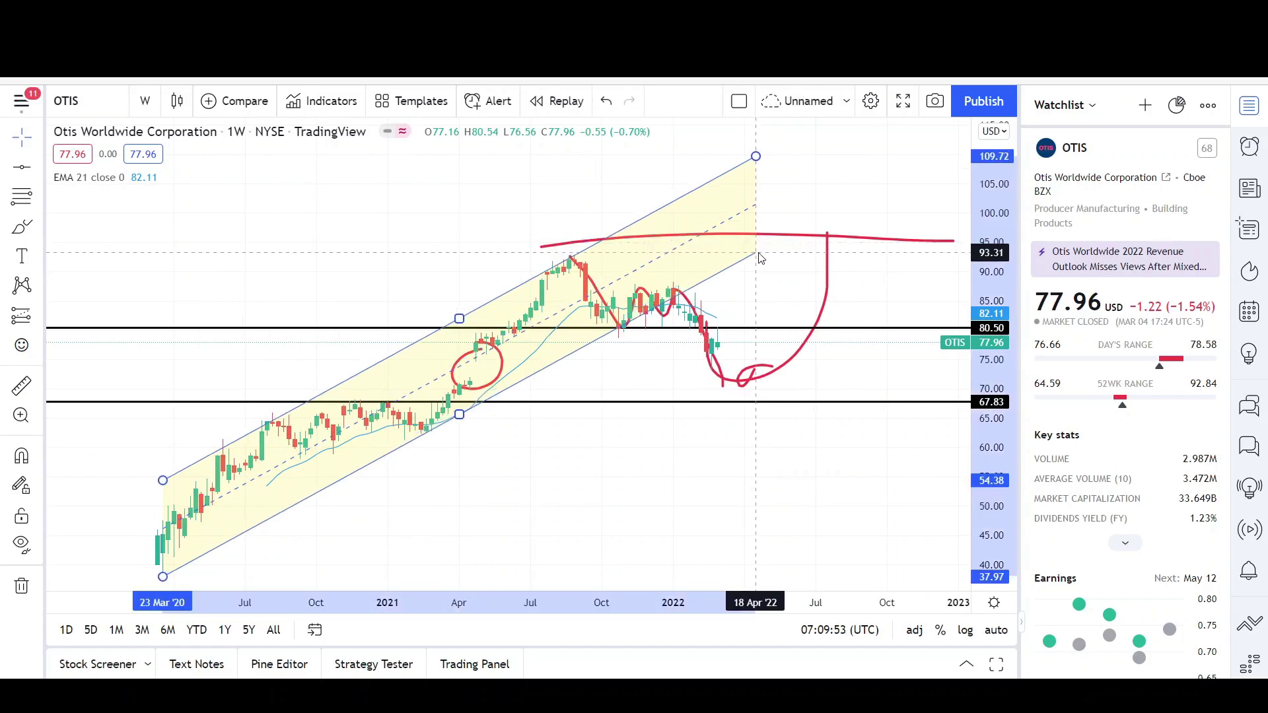
drag(759, 257, 759, 255)
scroll(712, 433, up, 1)
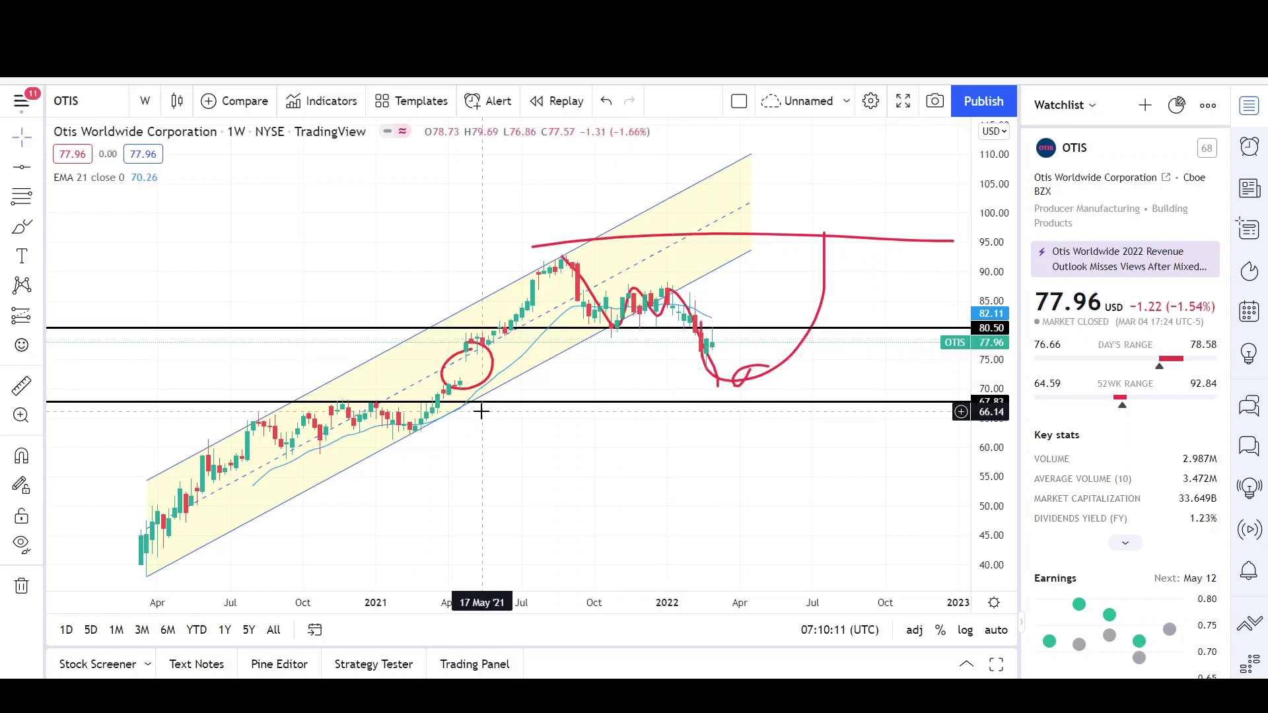
Outline the rise from about October 2020 through late 2021 with Brush strokes along the yellow channel.
click(21, 230)
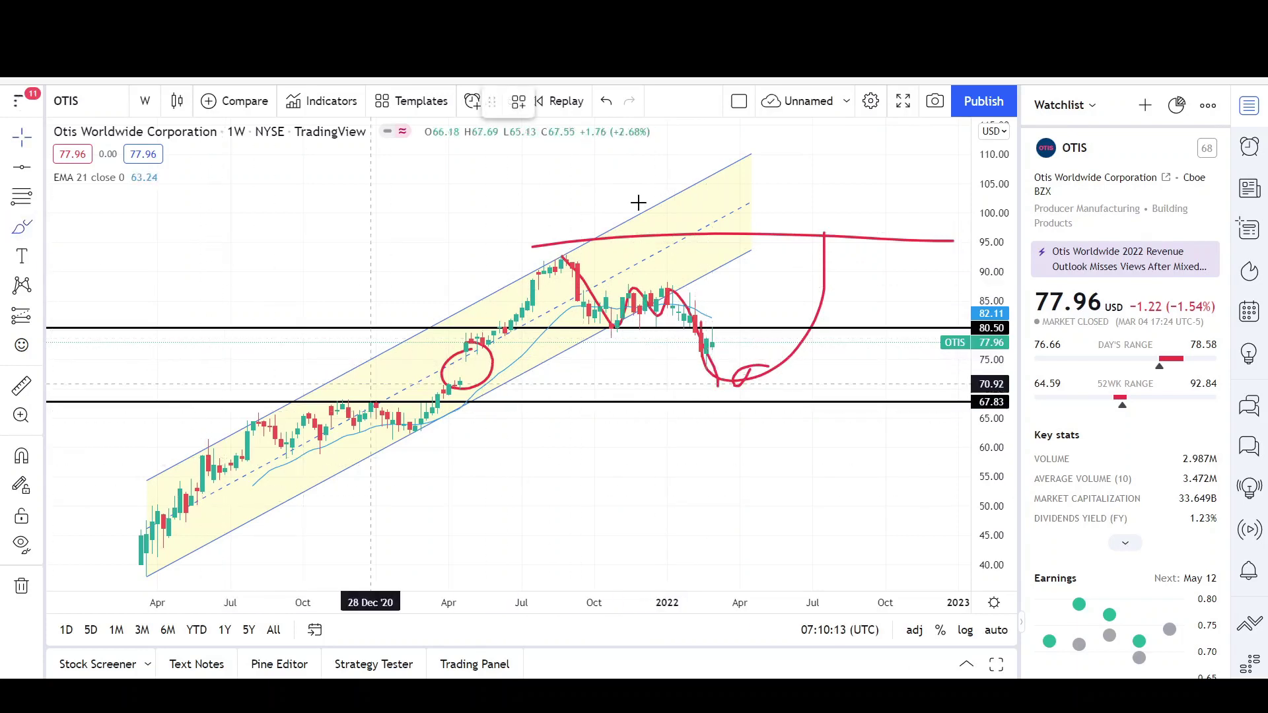
mouse_move(530, 291)
mouse_down()
mouse_move(458, 321)
mouse_move(662, 258)
mouse_up()
drag(451, 300, 377, 344)
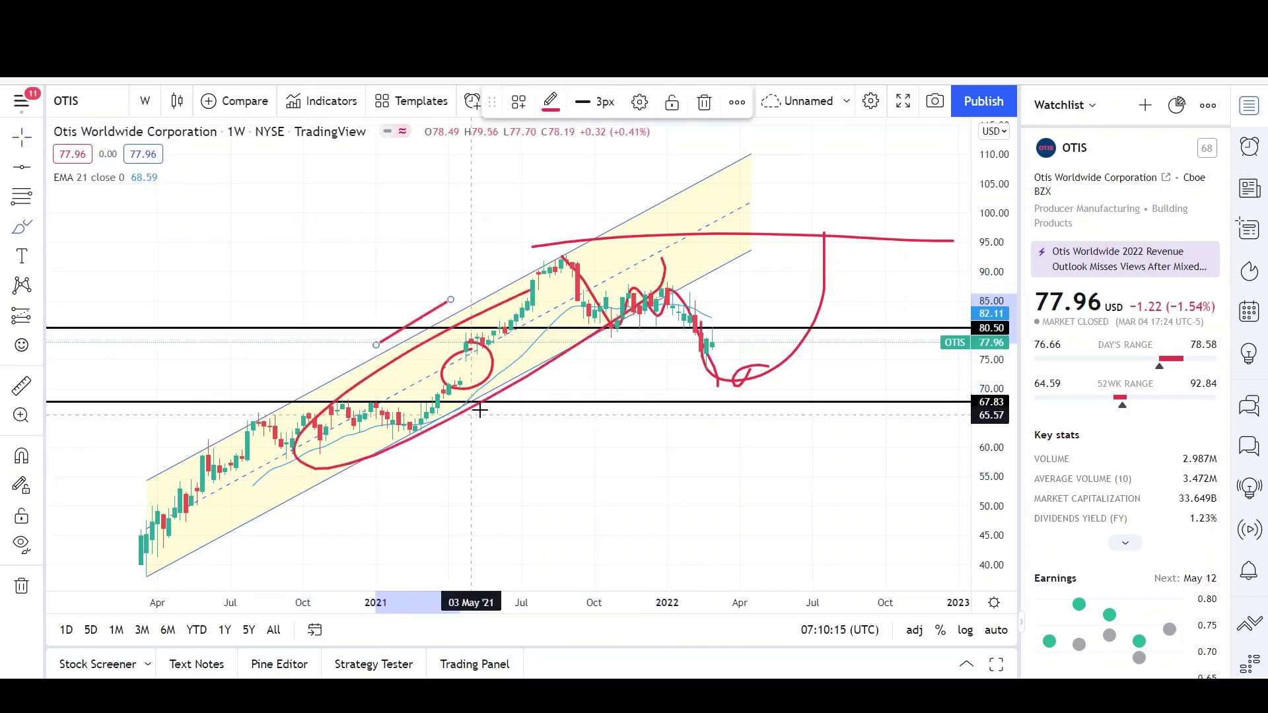
Circle the early-2022 breakdown, then brush a rebound towards 95 and an alternative zigzag fall to a circle near the 67.83 line.
mouse_move(709, 289)
mouse_down()
mouse_move(682, 379)
mouse_move(690, 288)
mouse_up()
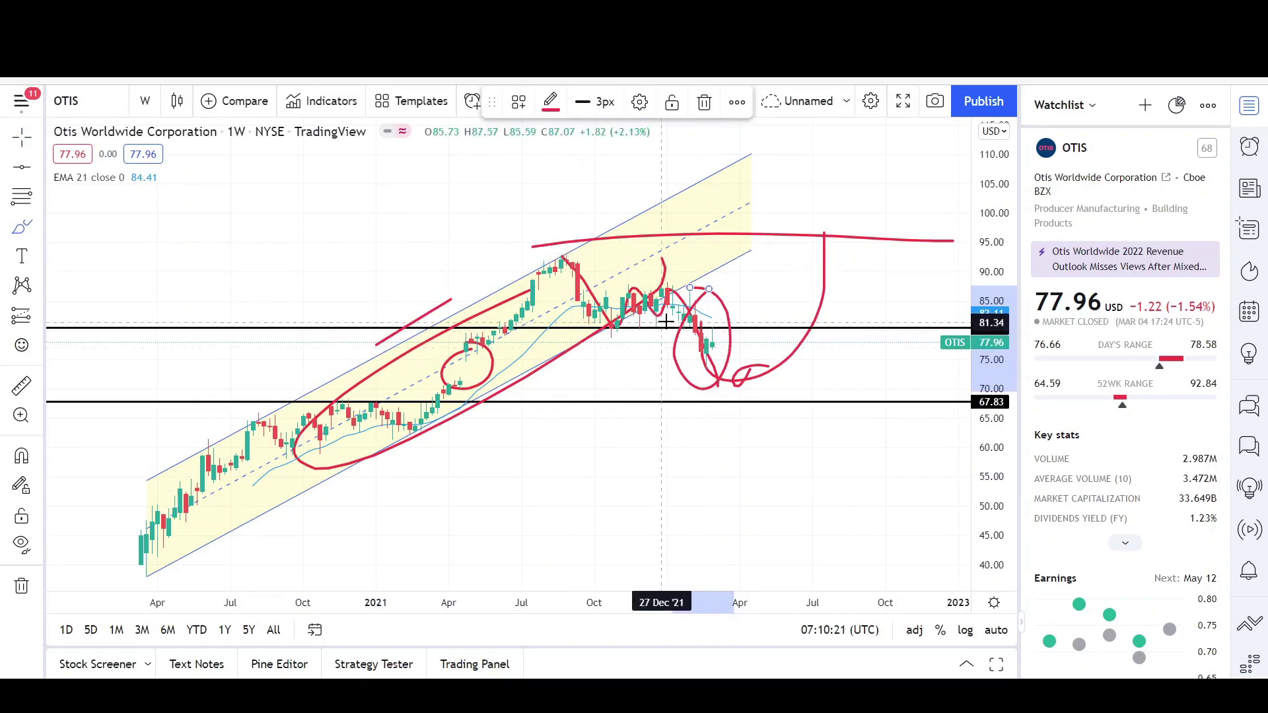
mouse_move(706, 378)
mouse_down()
mouse_move(710, 395)
mouse_move(817, 231)
mouse_move(558, 248)
mouse_move(891, 249)
mouse_up()
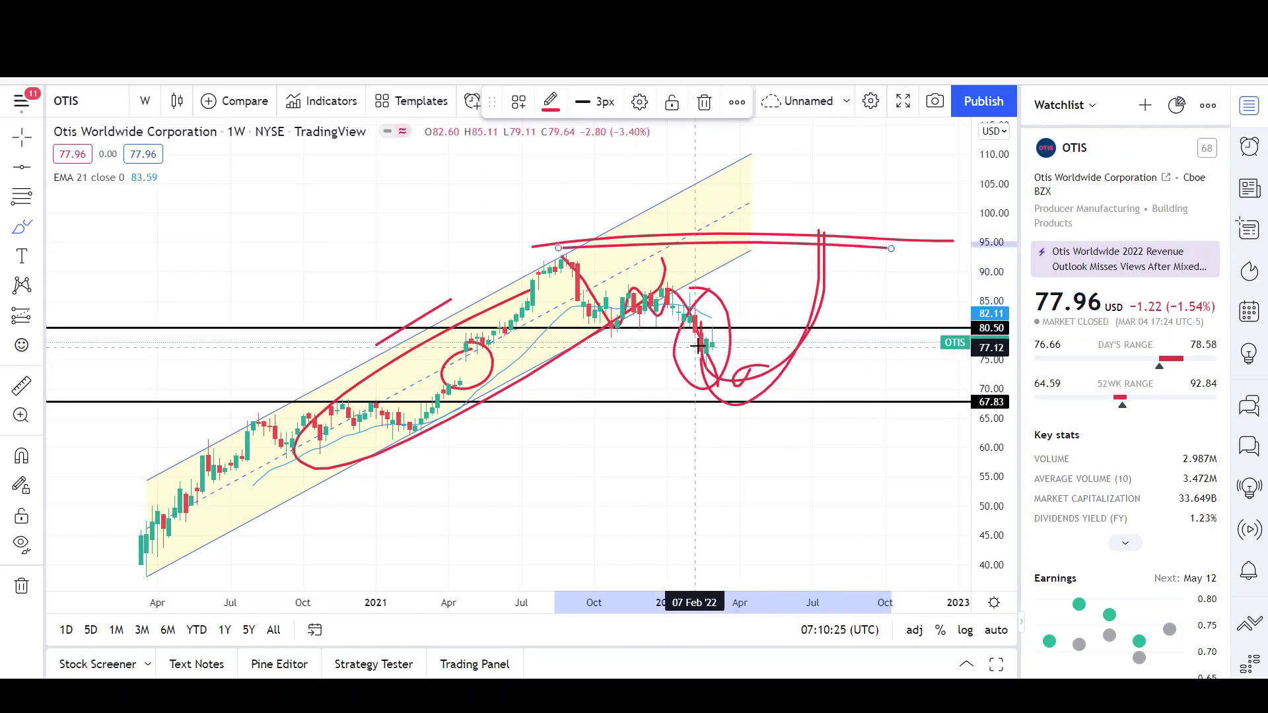
mouse_move(699, 350)
mouse_down()
mouse_move(705, 359)
mouse_move(726, 343)
mouse_move(742, 357)
mouse_move(750, 337)
mouse_move(796, 400)
mouse_move(824, 389)
mouse_move(800, 376)
mouse_up()
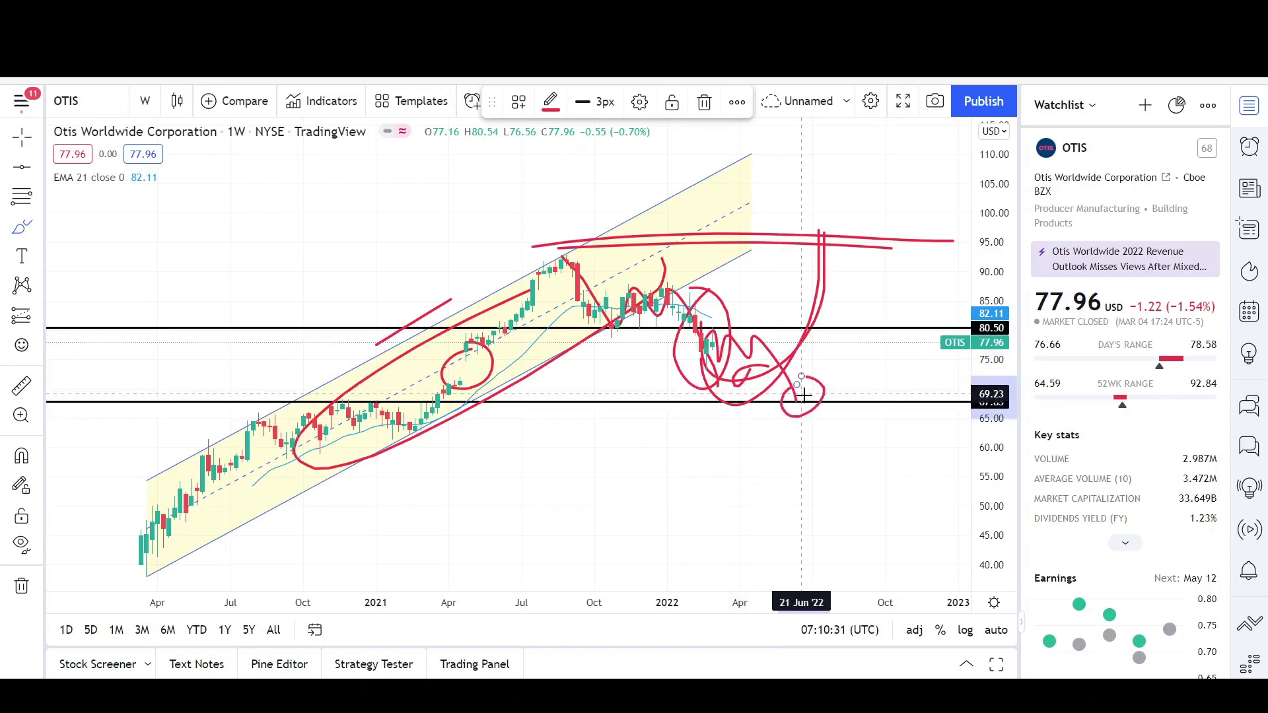